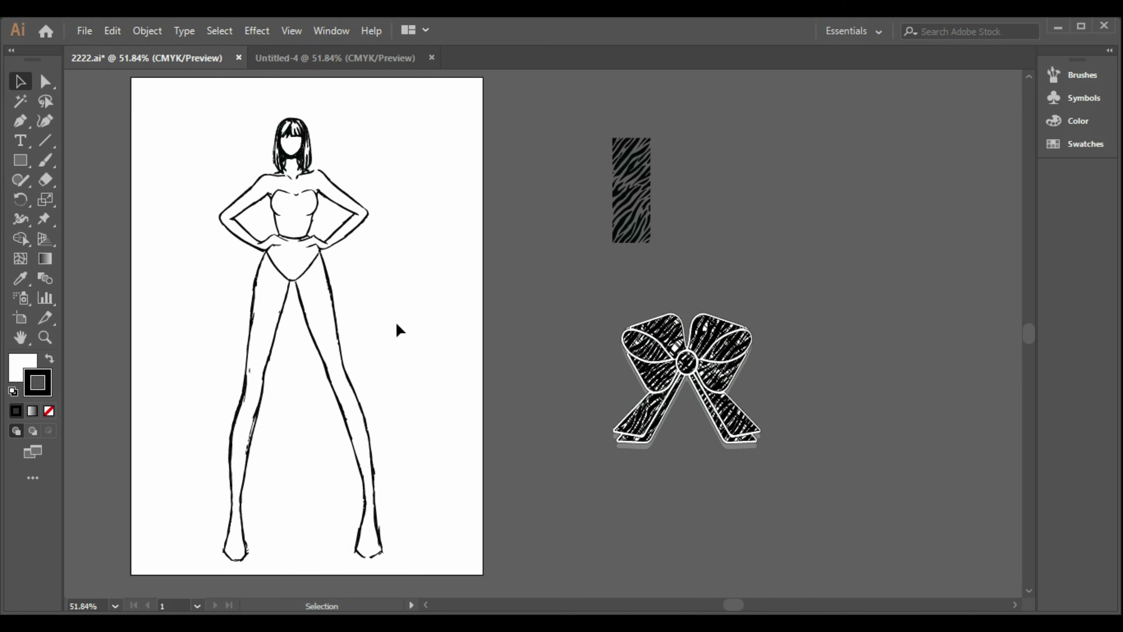
- Bring the fashion figure from 2222.ai onto the Untitled-4 artboard and deselect it
drag(344, 327, 615, 277)
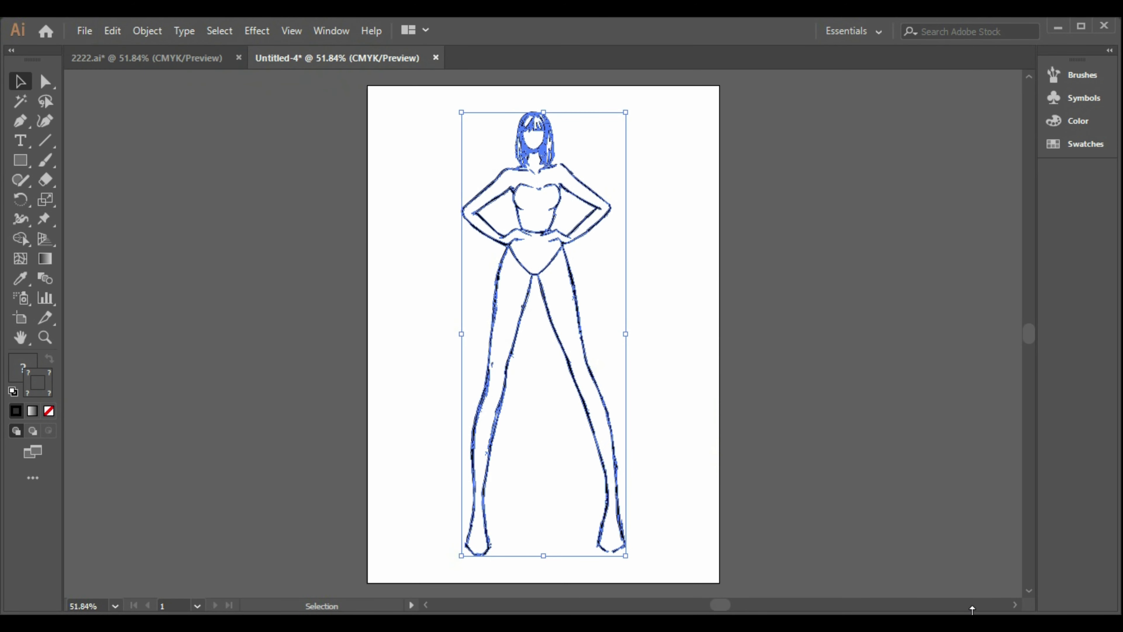
click(1015, 605)
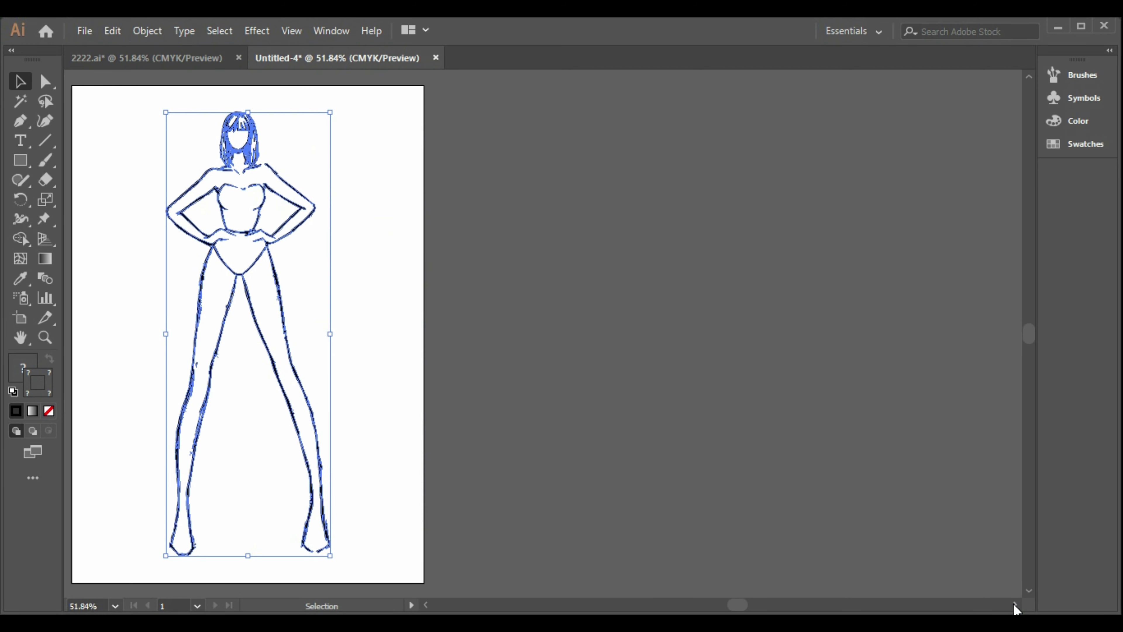
click(528, 414)
- Start a jacket-half outline with the Pen tool from the waist to the armpit, along the inner arm and across the wrist
click(20, 120)
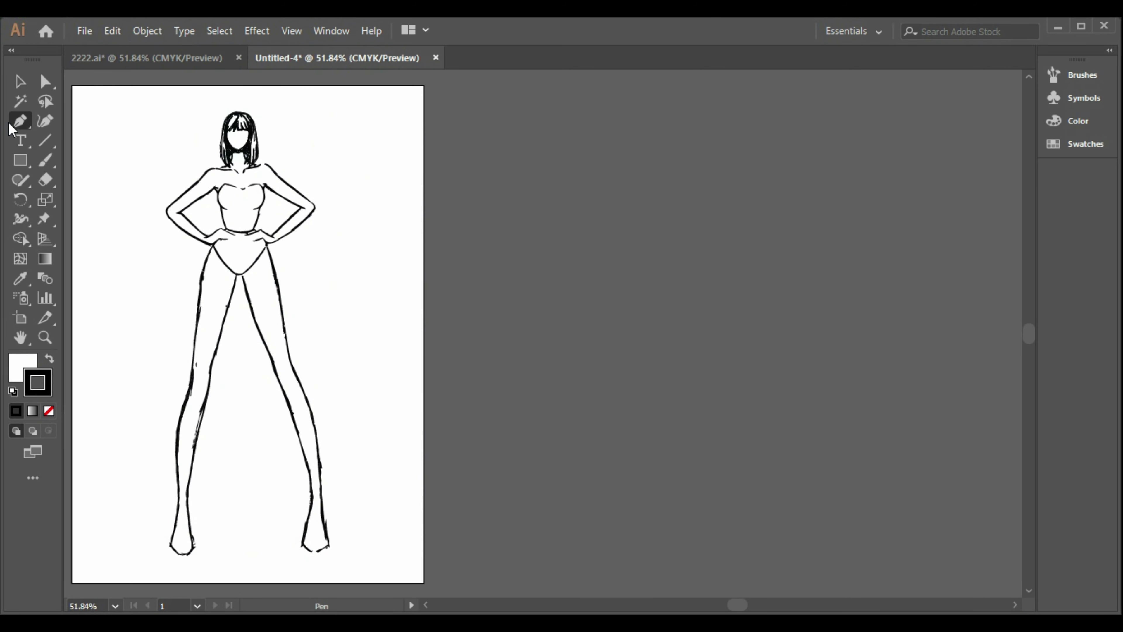
click(224, 221)
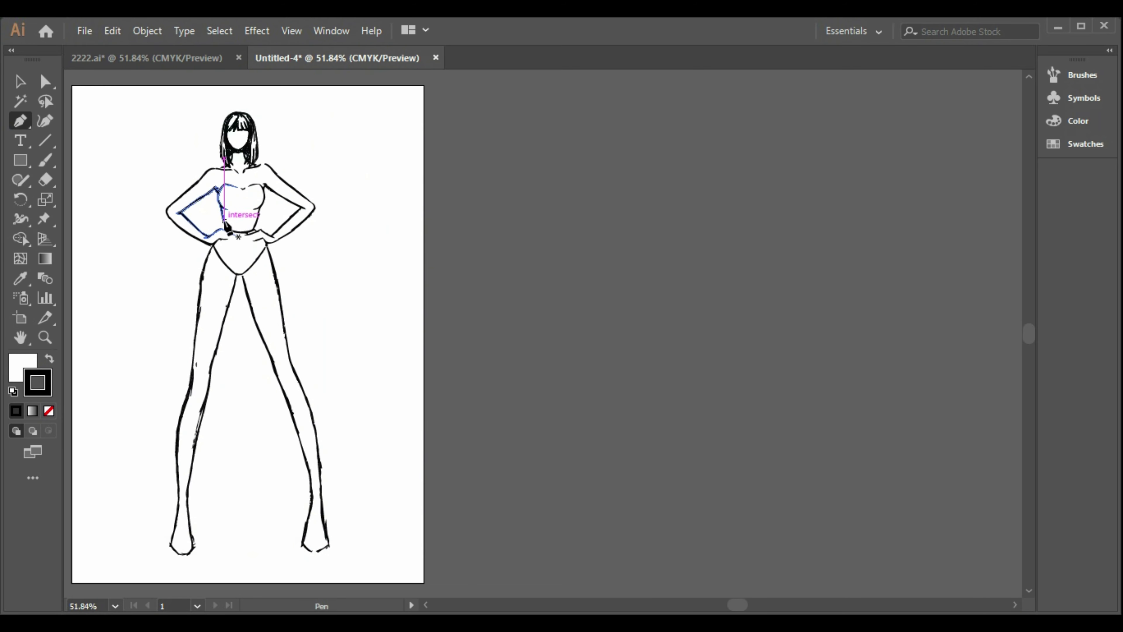
click(215, 189)
click(179, 213)
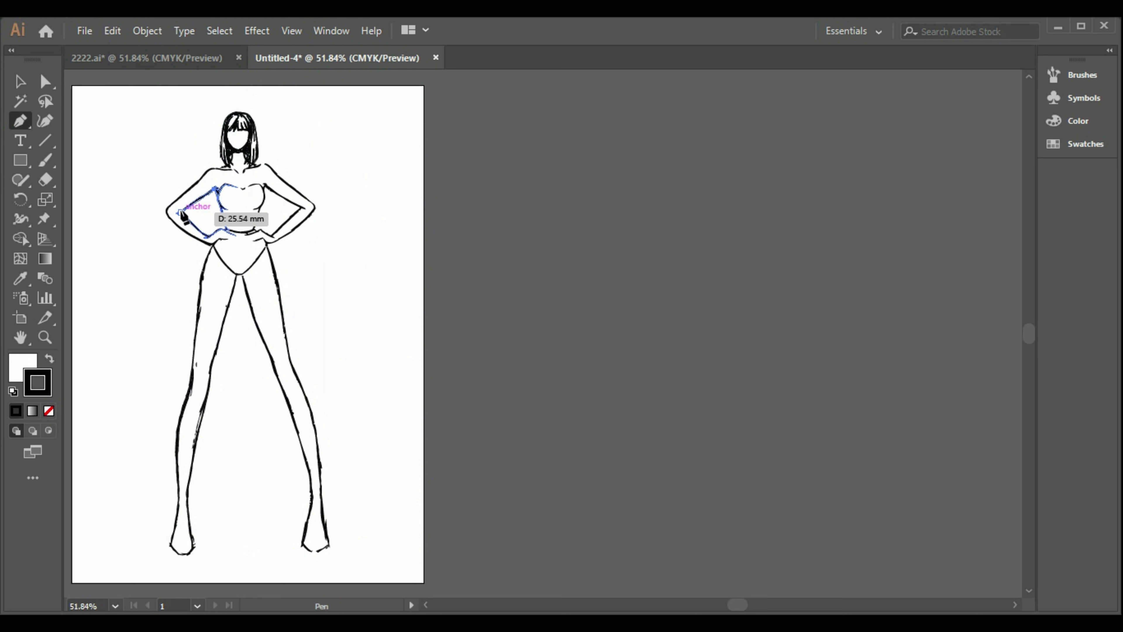
click(208, 236)
click(202, 241)
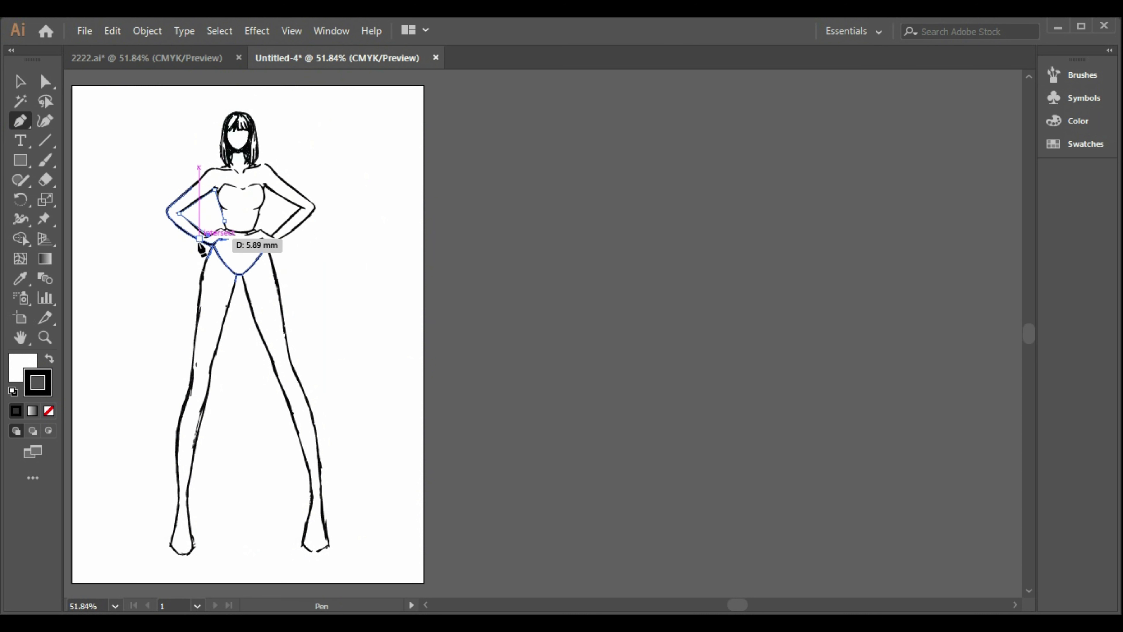
- Continue the jacket outline around the elbow and up the outer arm to the shoulder near the neck, using corner points
drag(167, 206, 172, 200)
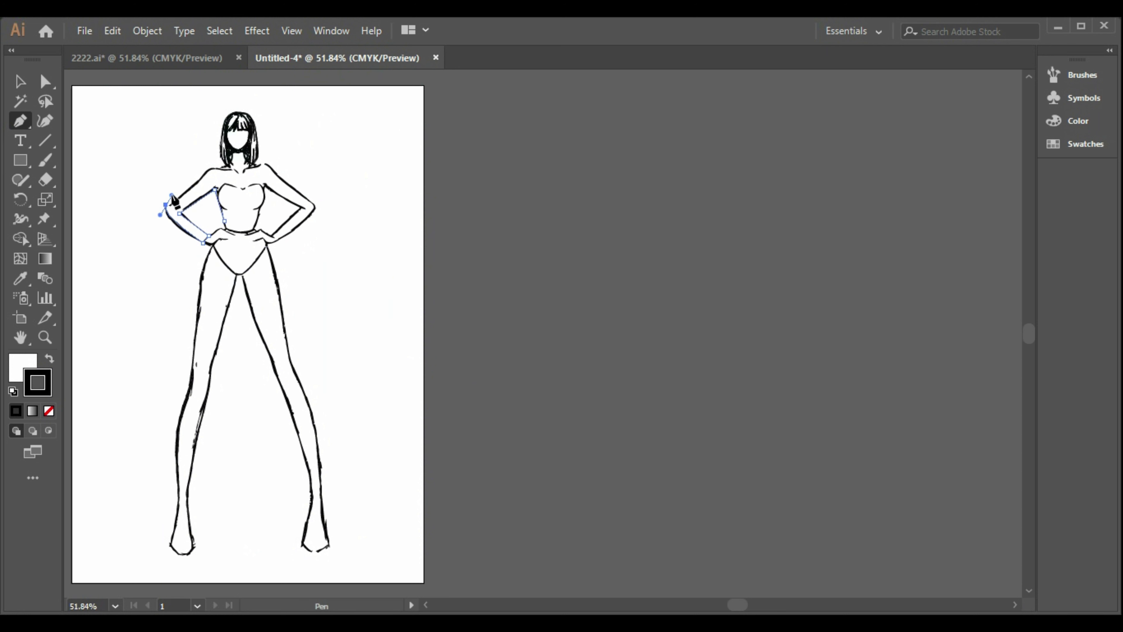
key(ctrl+z)
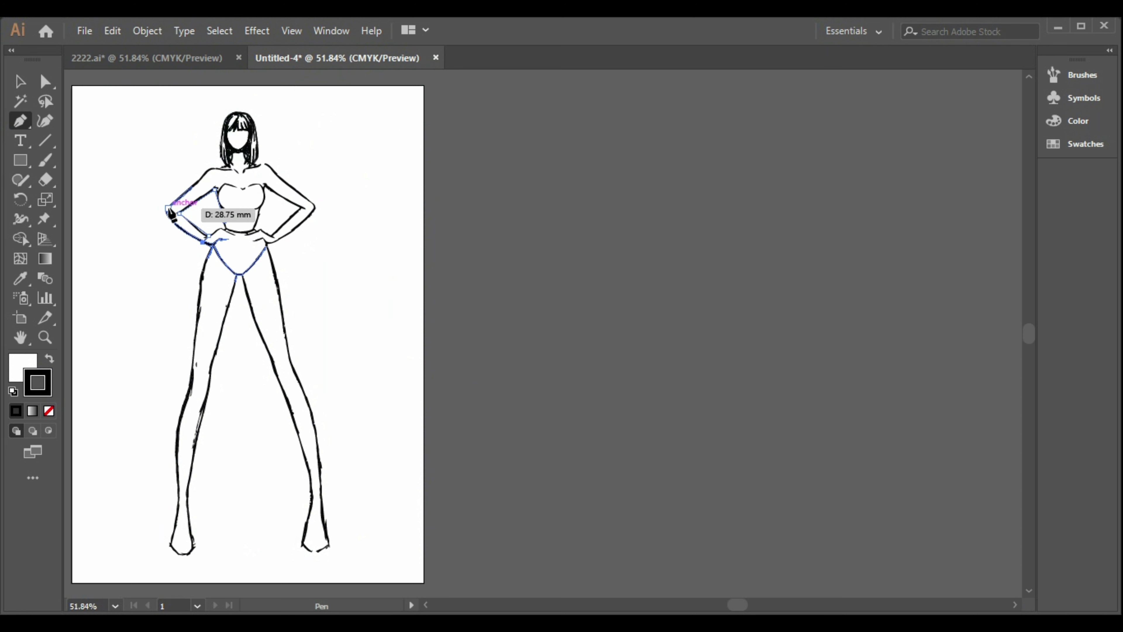
click(168, 208)
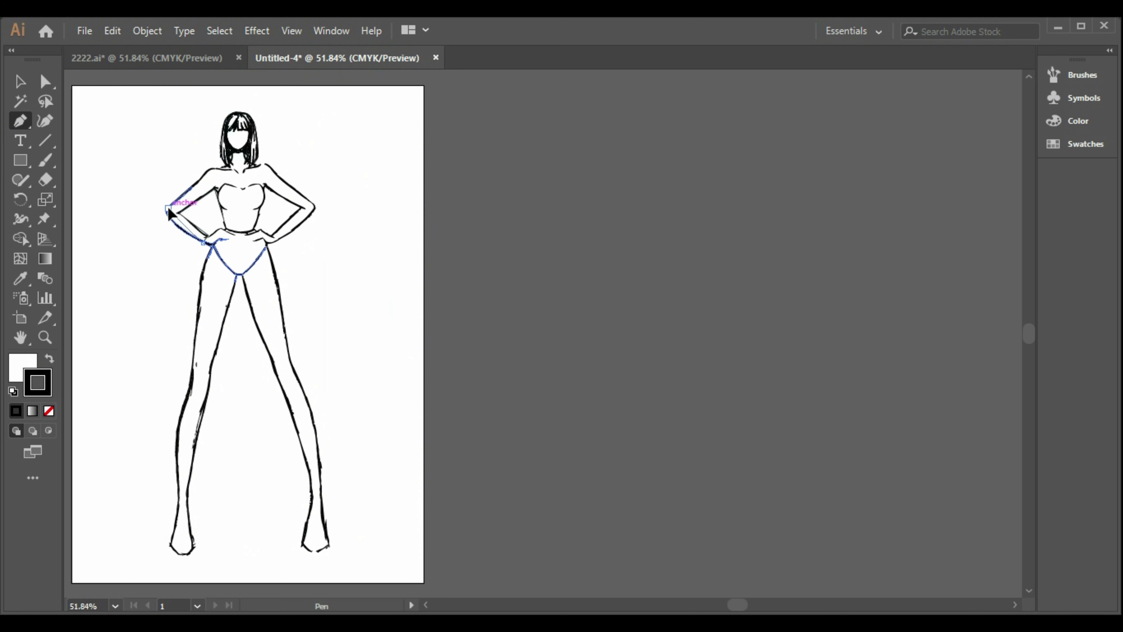
click(206, 171)
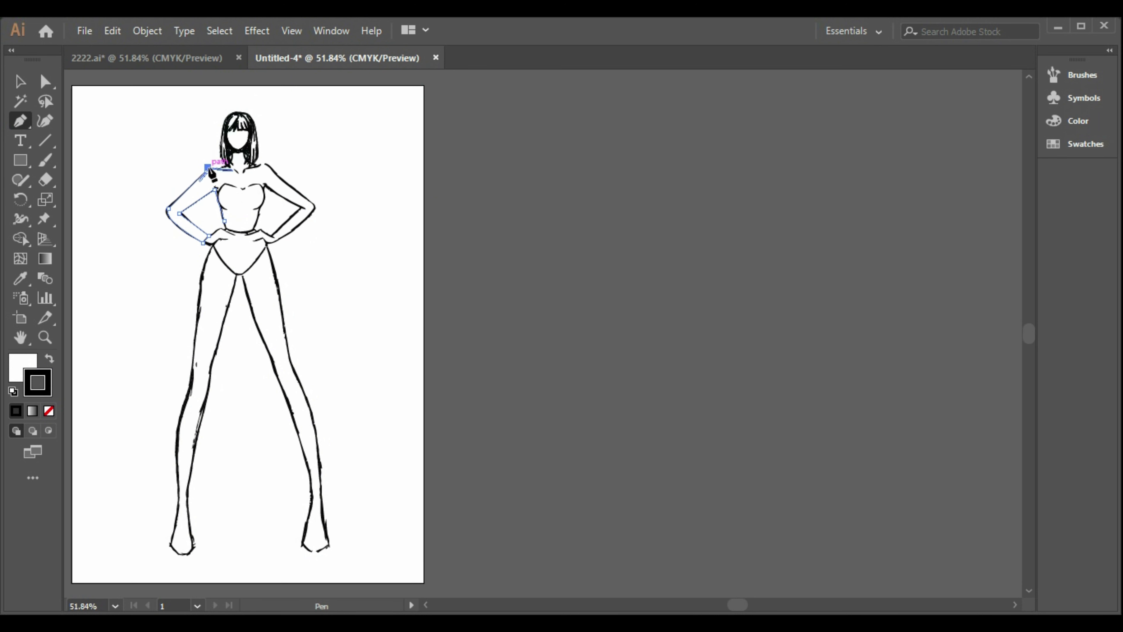
click(222, 168)
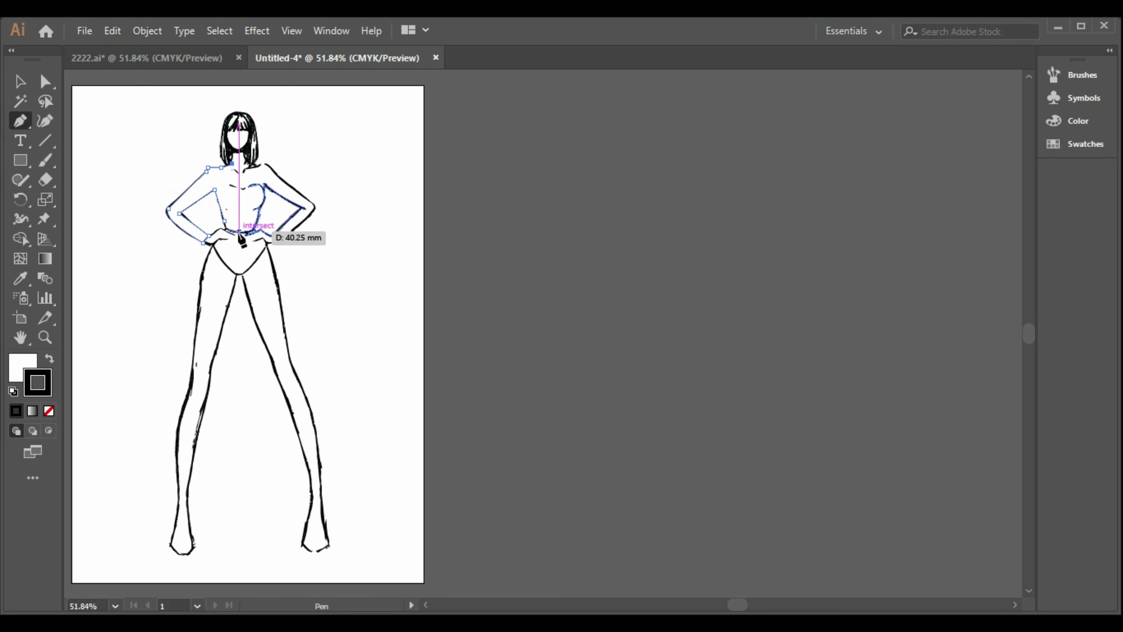
- Finish the jacket half with a straight front edge, a curved hem at the upper thigh and a flared side closing at the waist
click(240, 297)
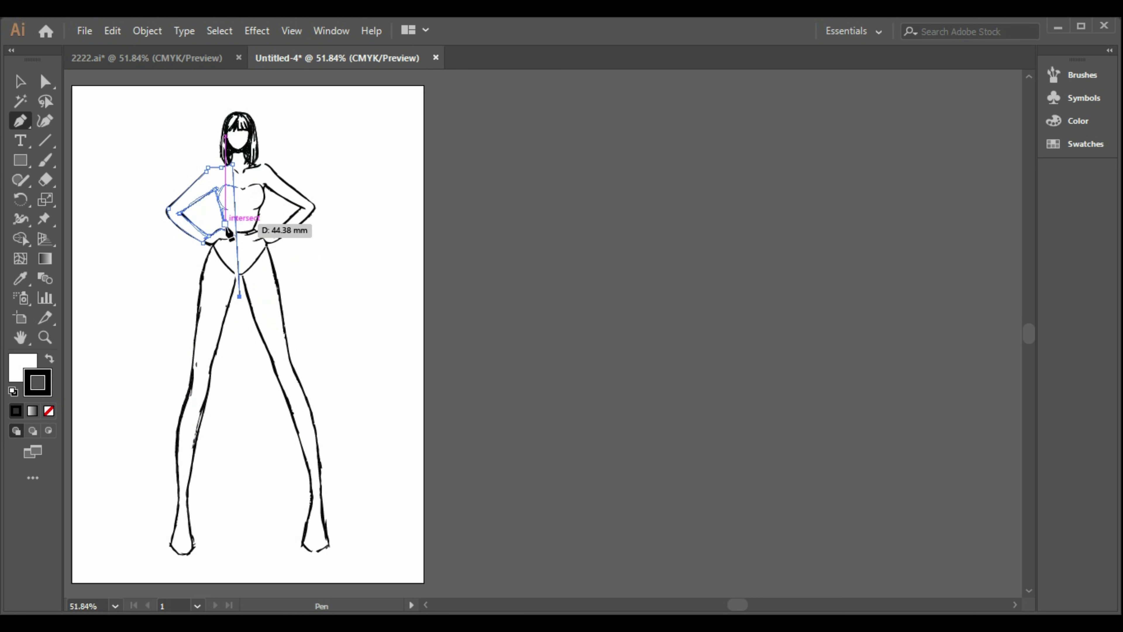
drag(193, 304, 180, 287)
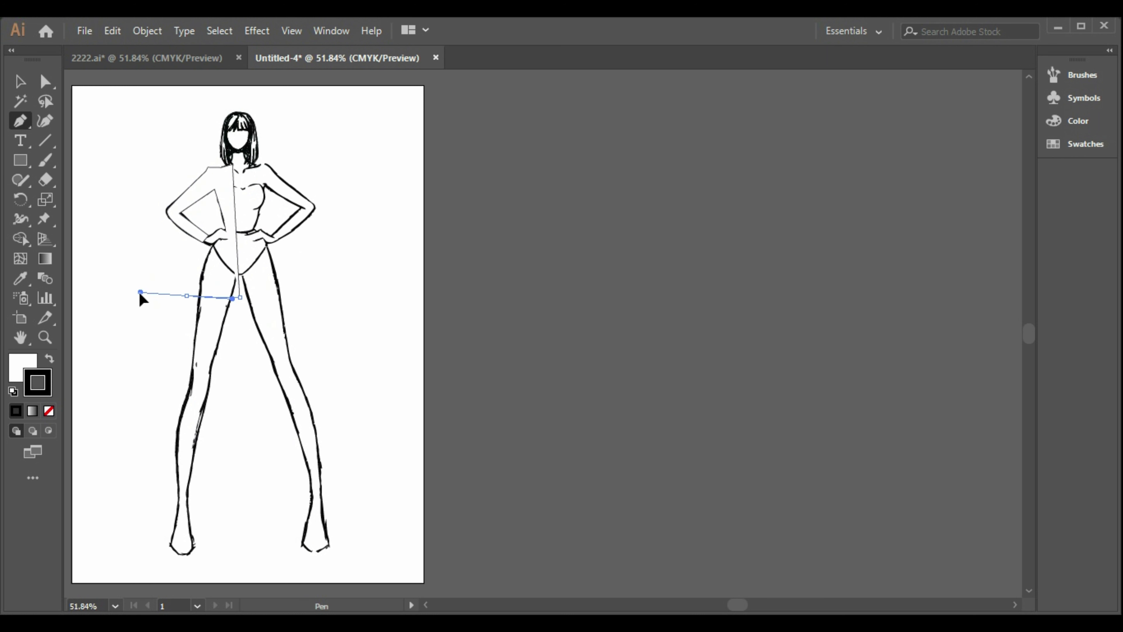
drag(130, 307, 170, 314)
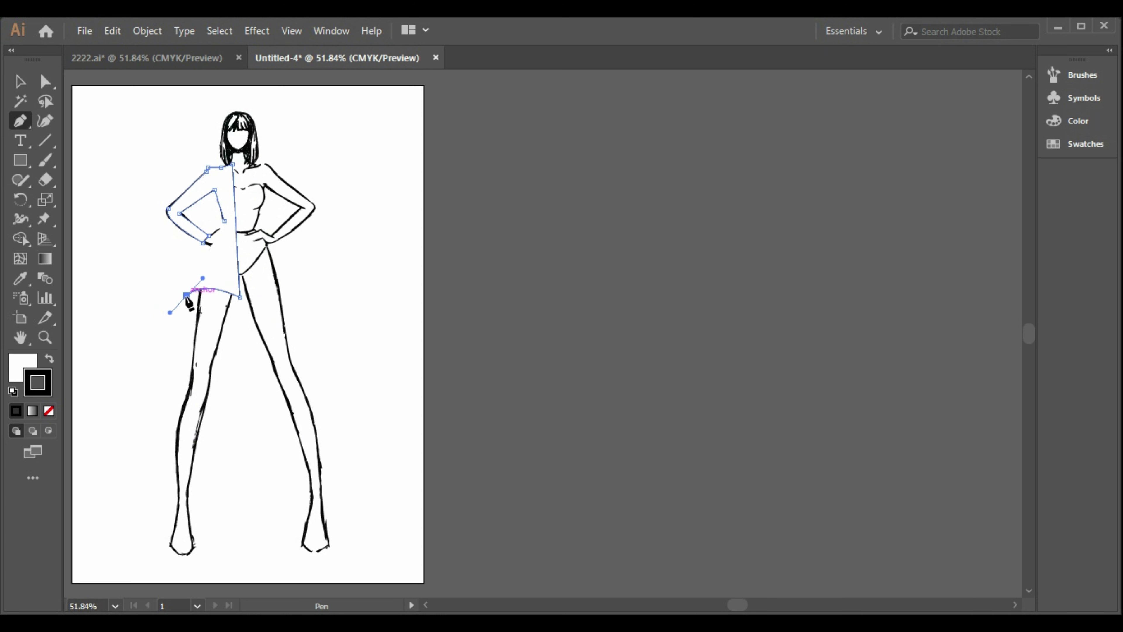
click(186, 295)
click(207, 234)
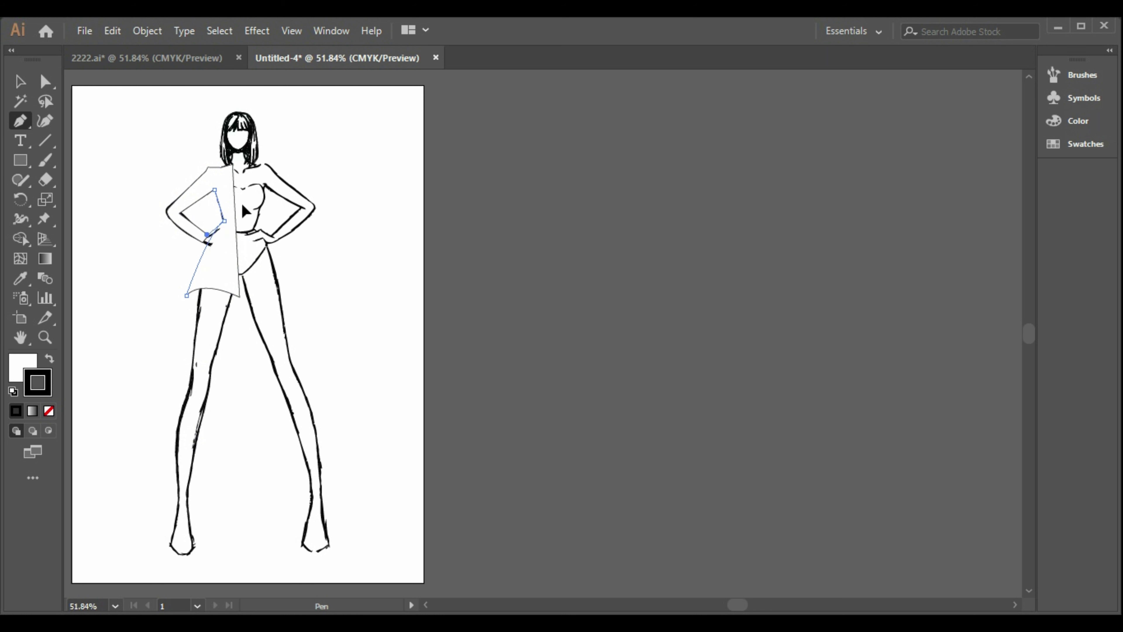
drag(254, 197, 270, 179)
click(21, 82)
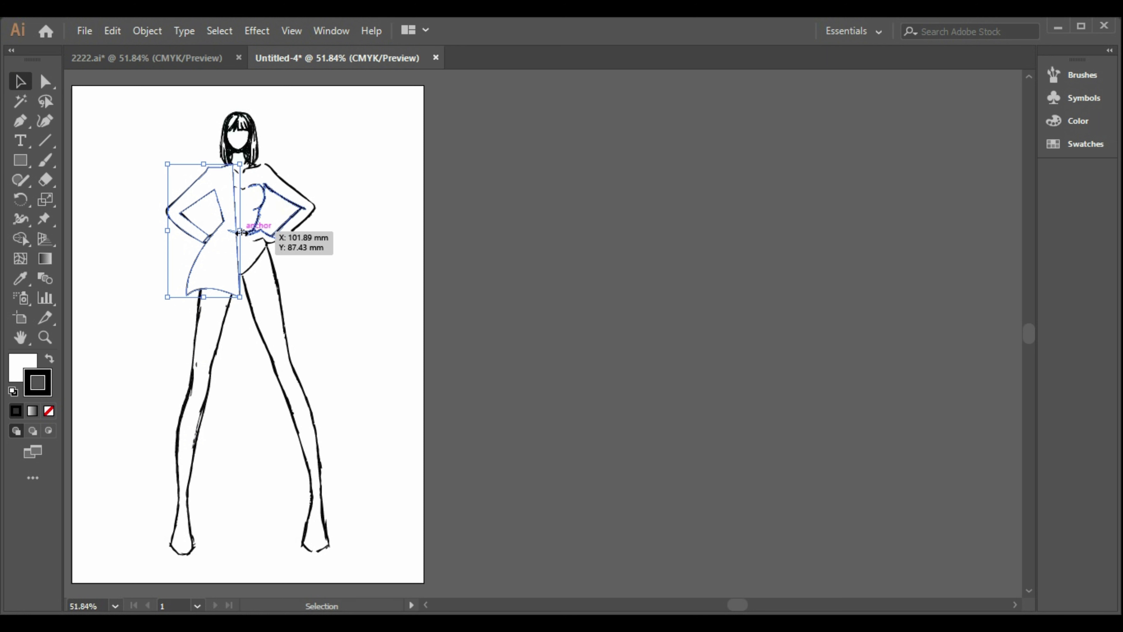
- Duplicate the finished jacket half and reflect the copy across the vertical axis at 90°
drag(240, 232, 251, 230)
key(ctrl+z)
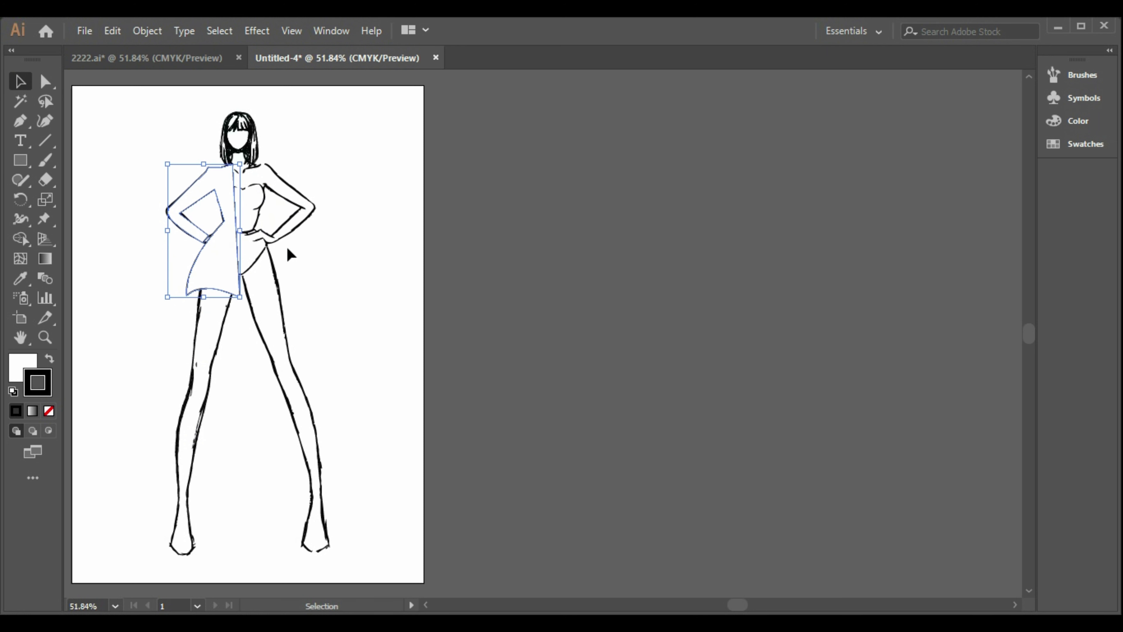
click(327, 263)
click(230, 279)
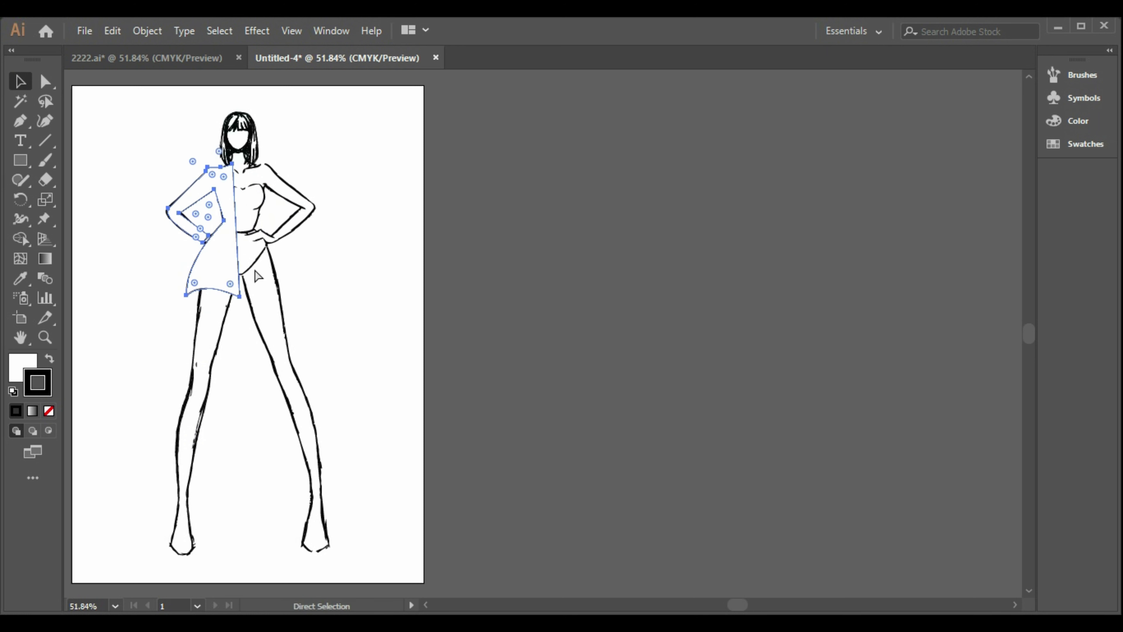
key(ctrl+c)
key(ctrl+v)
right_click(565, 359)
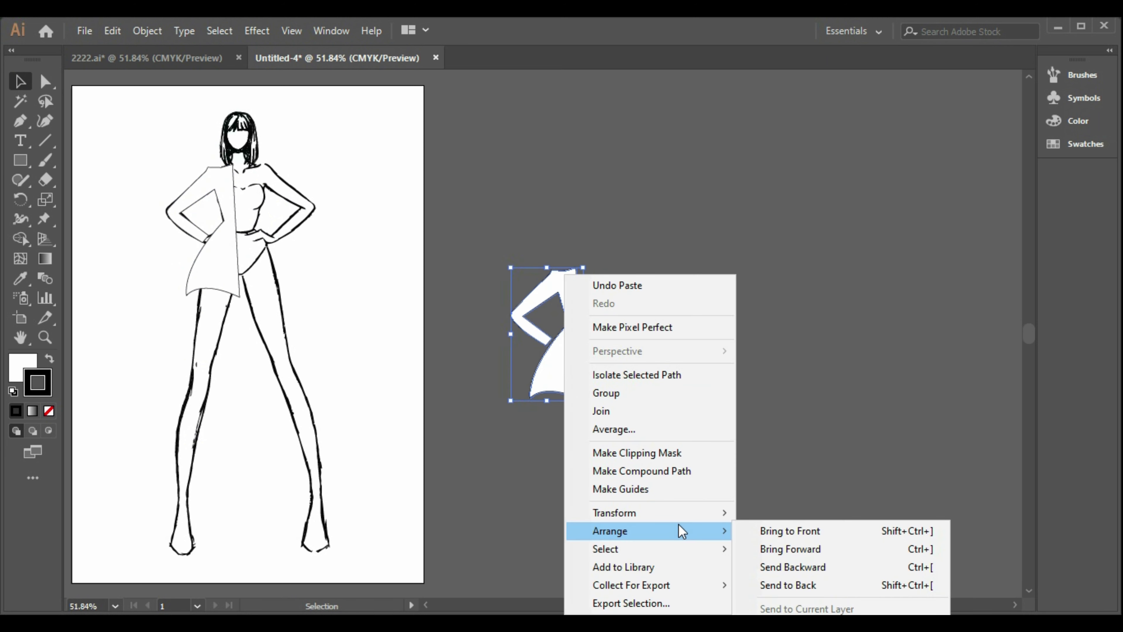
mouse_move(691, 516)
click(840, 428)
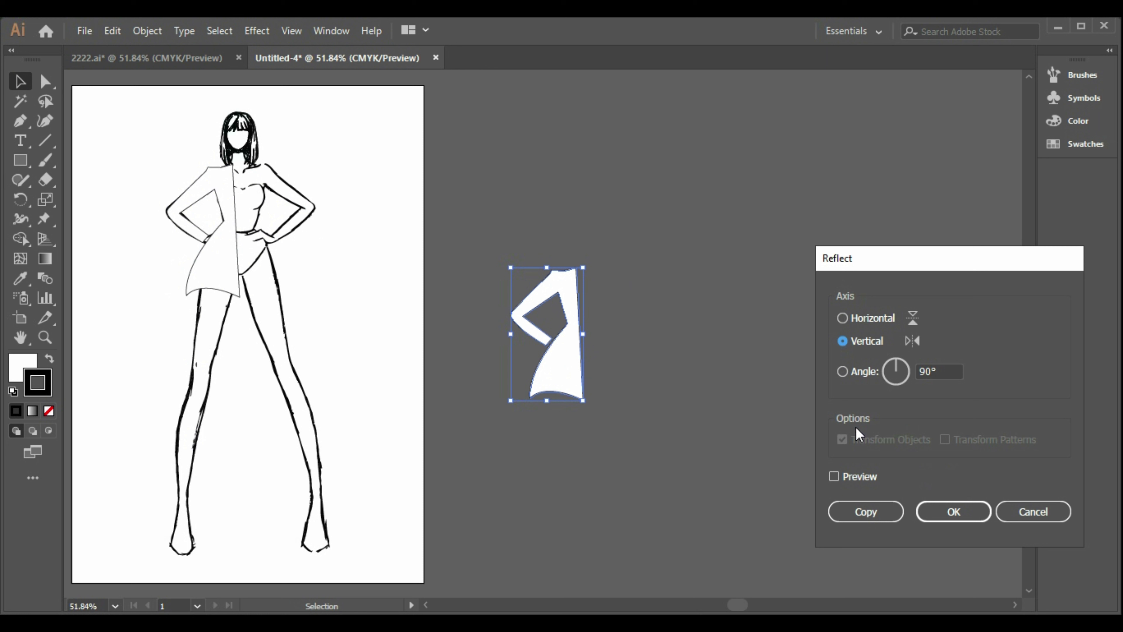
click(952, 511)
- Place the reflected jacket half over the opposite side of the figure and rotate it slightly to follow the arm
drag(574, 335, 301, 216)
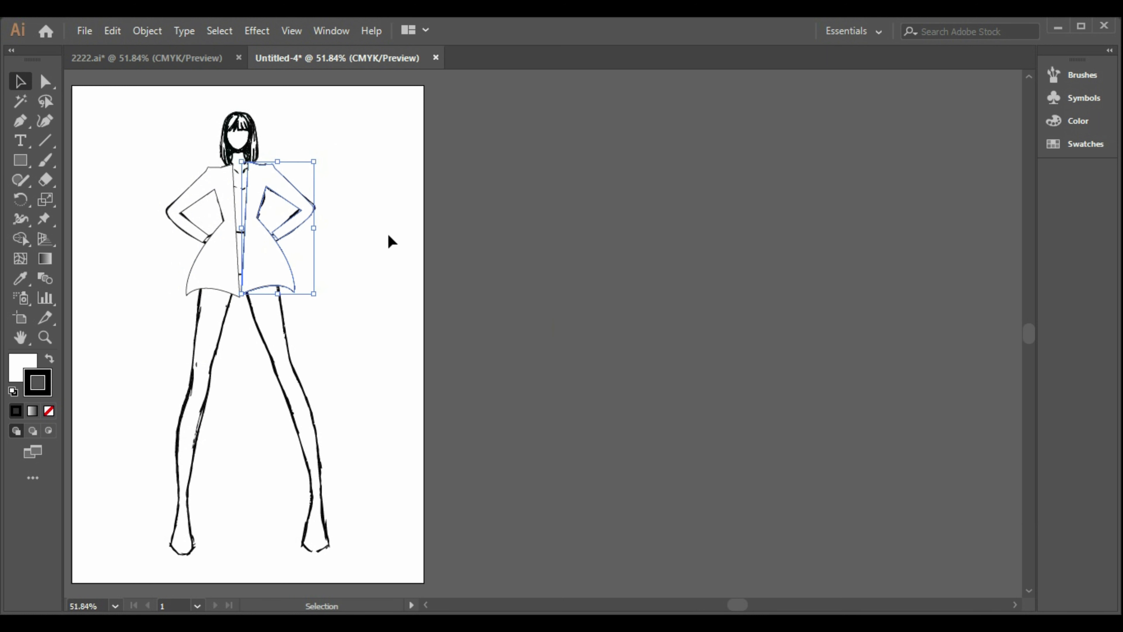
click(384, 235)
click(255, 173)
drag(321, 157, 323, 153)
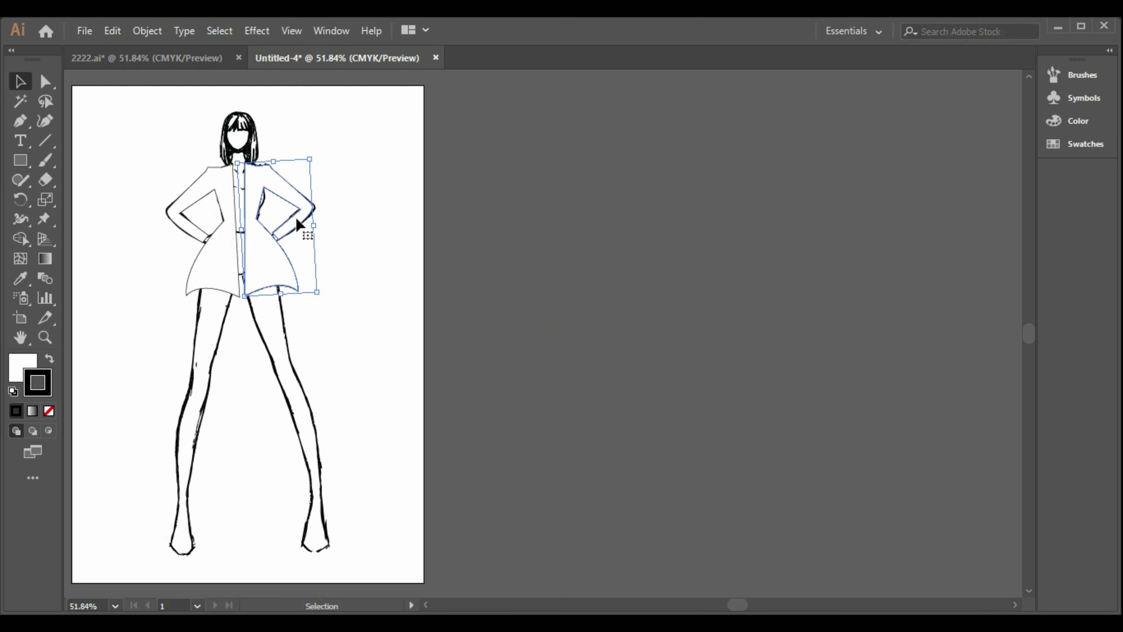
drag(297, 225, 297, 216)
click(364, 208)
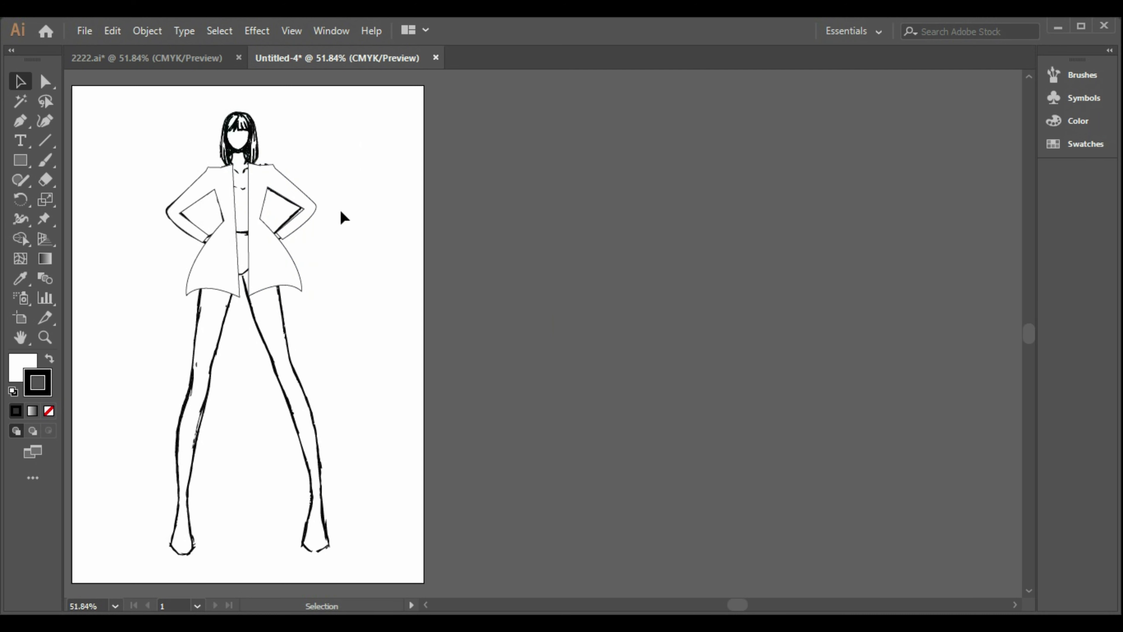
- Nudge the figure drawing slightly left and up beneath the jacket halves
click(312, 216)
key(Left)
key(Left)
key(Left)
key(Left)
key(Up)
key(Up)
key(Up)
key(Up)
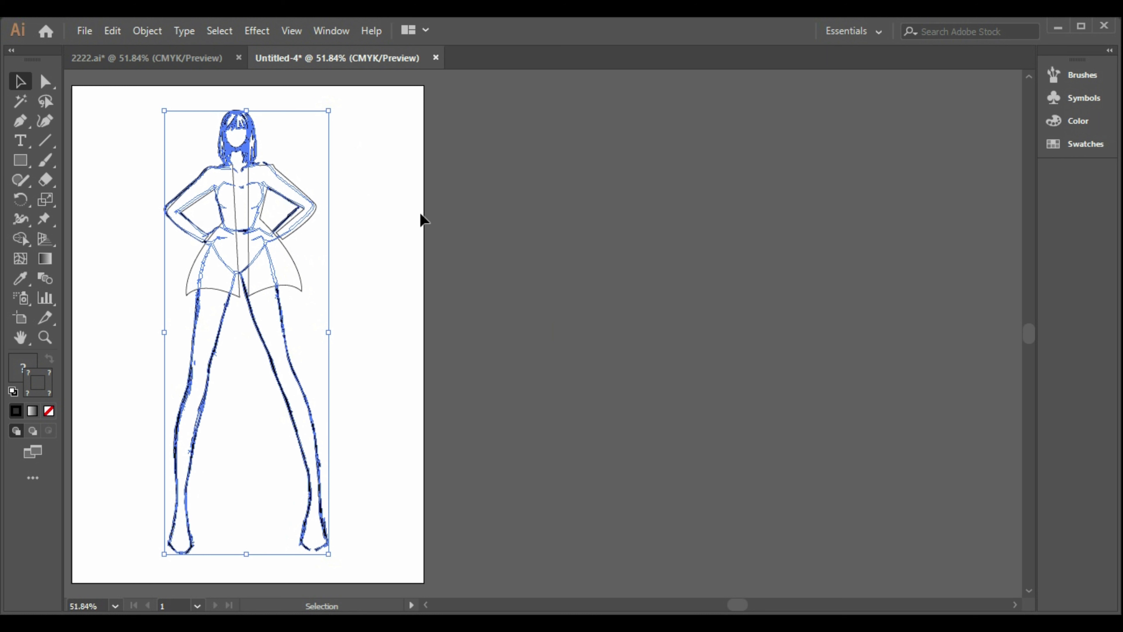
click(413, 253)
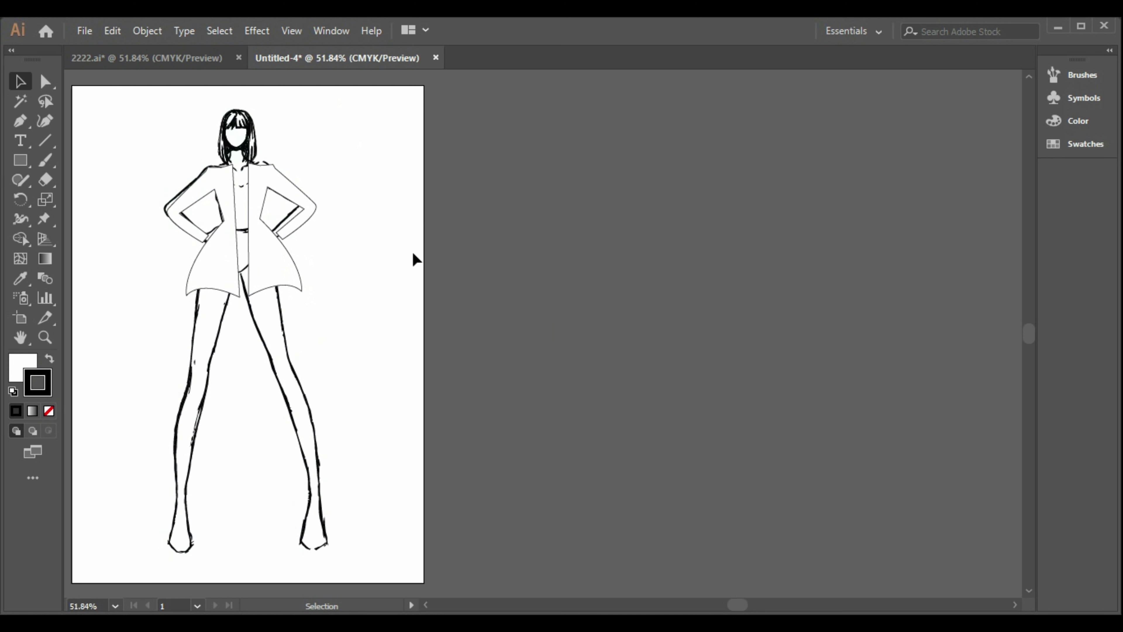
- Nudge the reflected jacket half up and left to align it with the figure's arm and shoulder
click(293, 232)
key(Up)
key(Up)
key(Up)
key(Up)
key(Up)
key(Up)
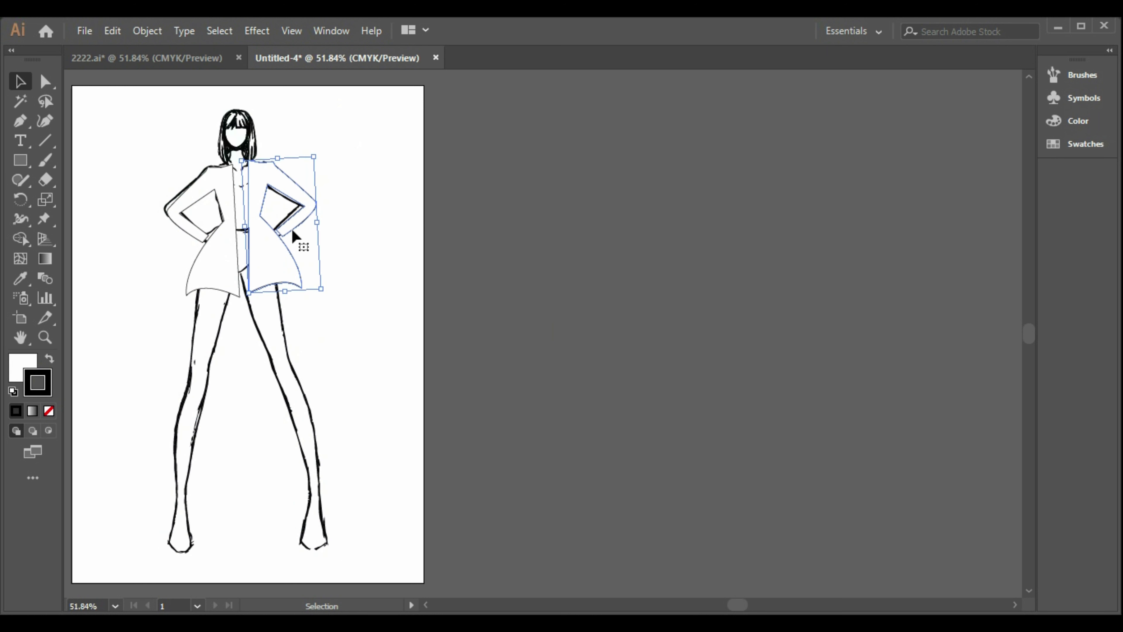
key(Left)
key(Left)
key(Left)
key(Left)
key(Left)
key(Left)
key(Left)
key(Left)
key(Left)
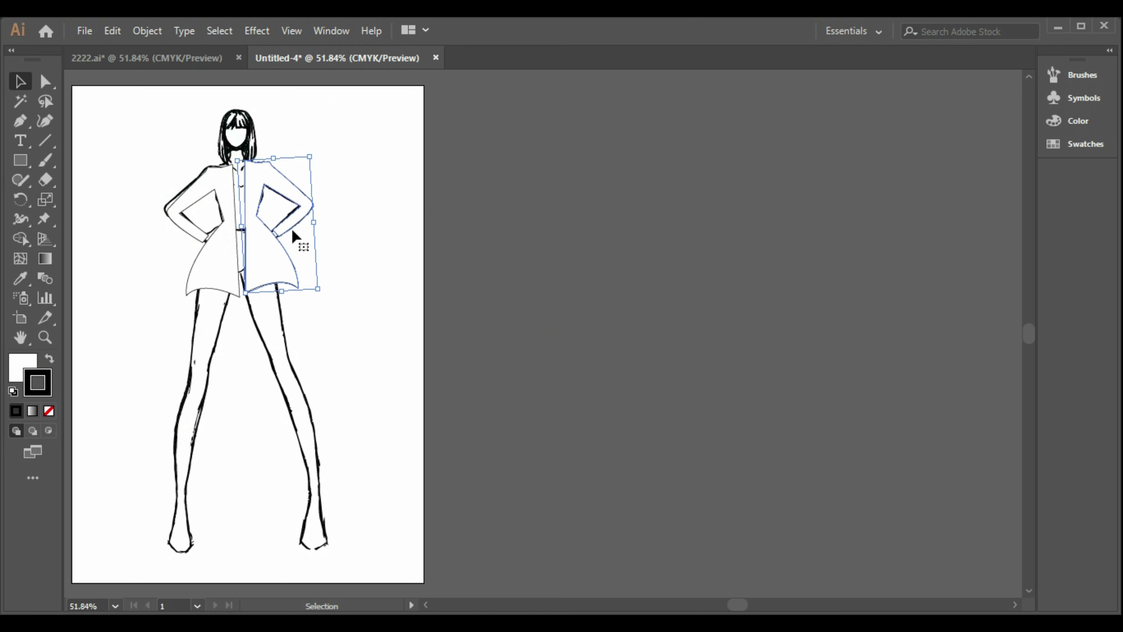
key(Up)
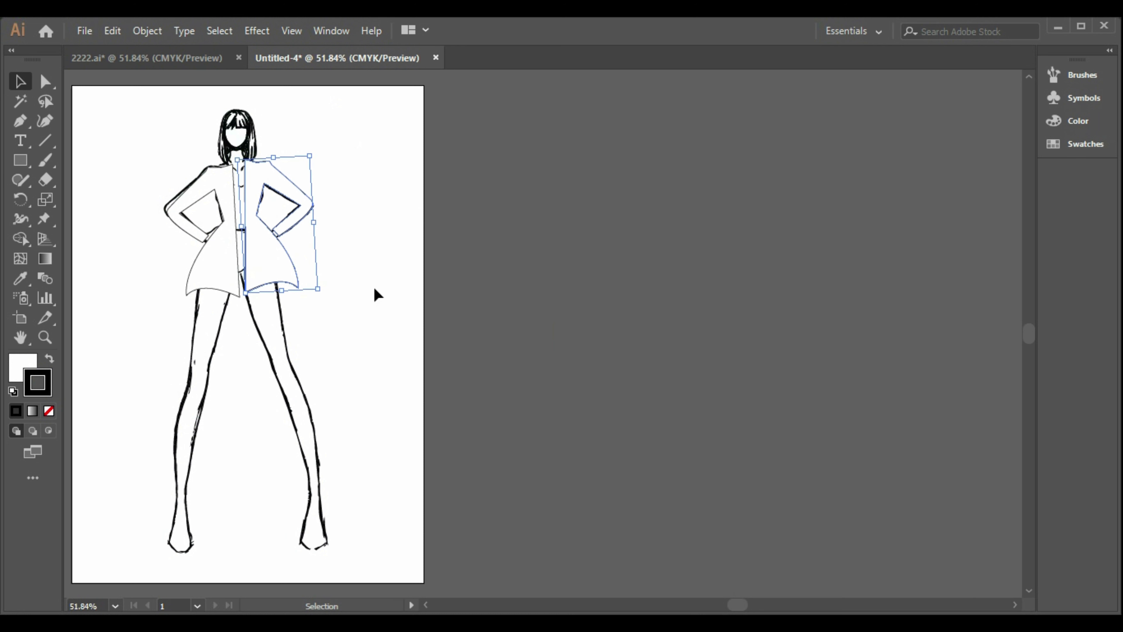
click(371, 296)
- Move the reflected half onto the pasteboard and trace the figure's uncovered inner arm from wrist to armpit with the Pen tool
drag(265, 268, 534, 285)
click(27, 126)
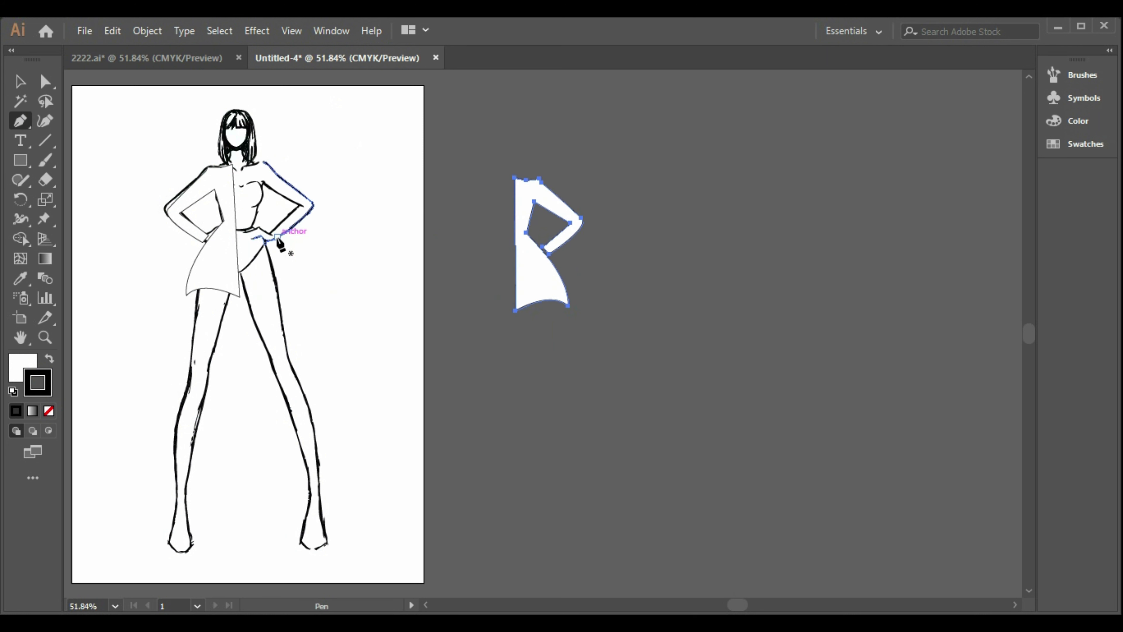
click(269, 233)
click(301, 204)
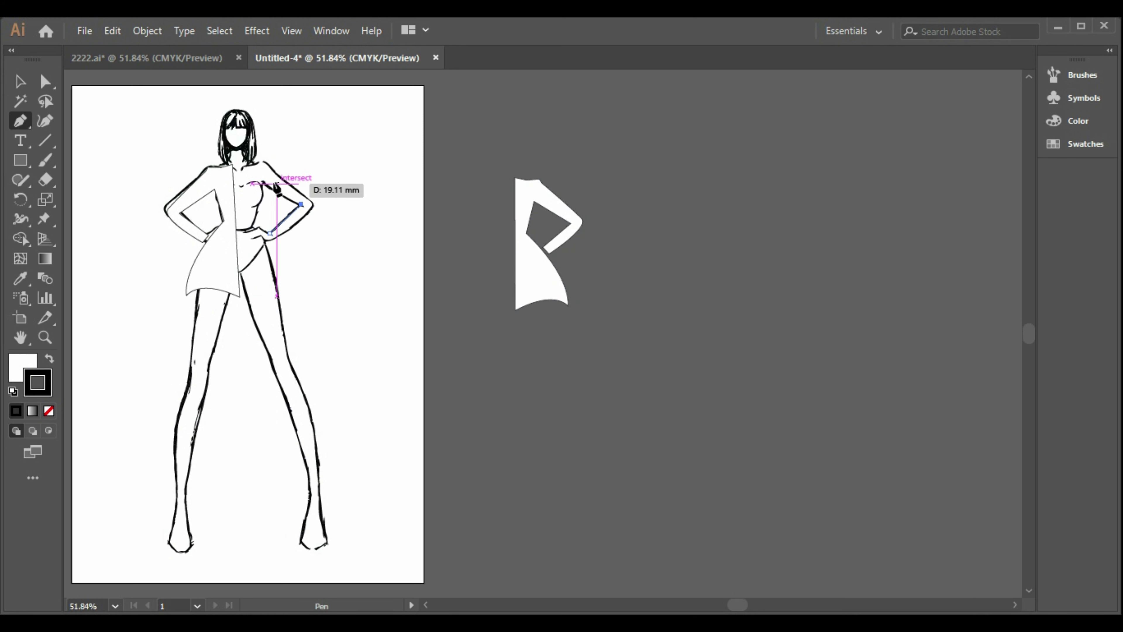
click(264, 183)
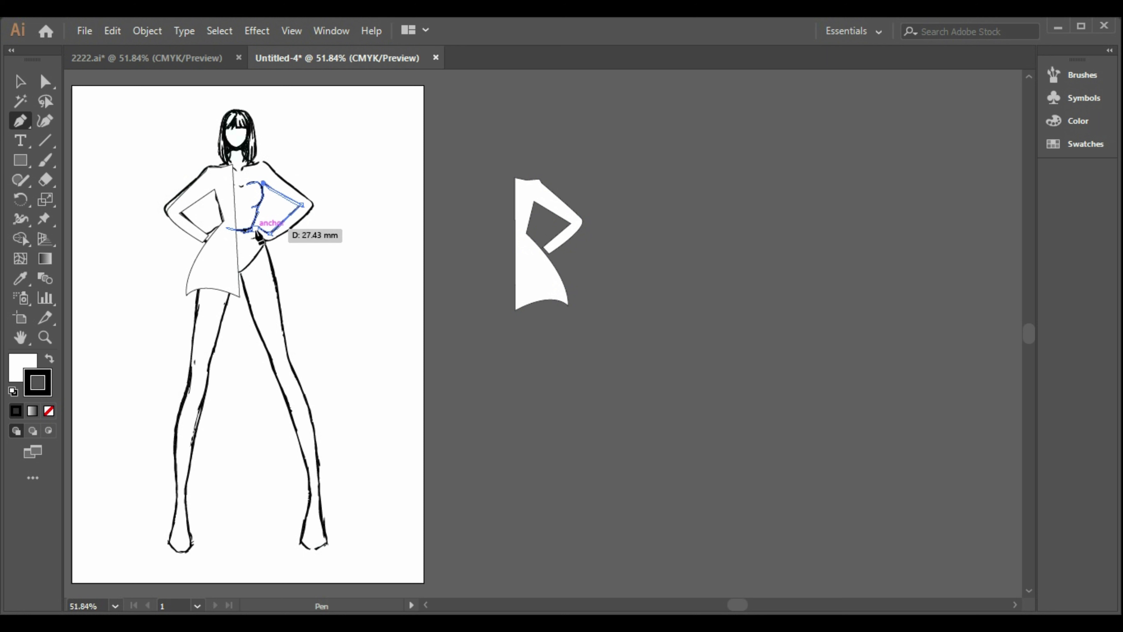
key(ctrl+z)
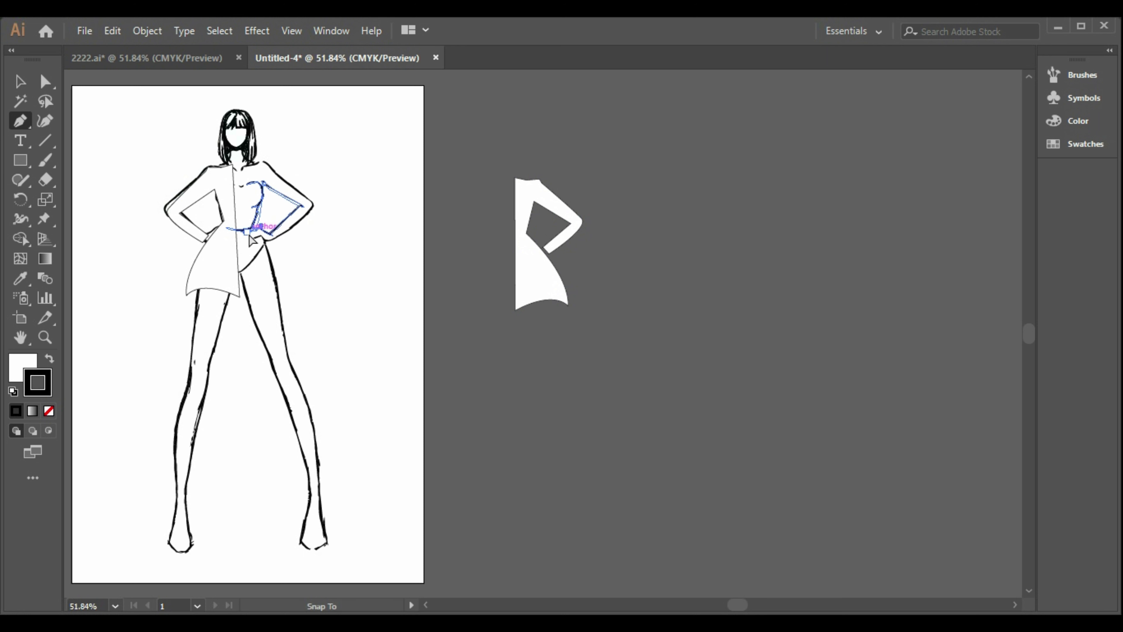
click(251, 247)
drag(244, 252, 240, 271)
key(ctrl+shift+z)
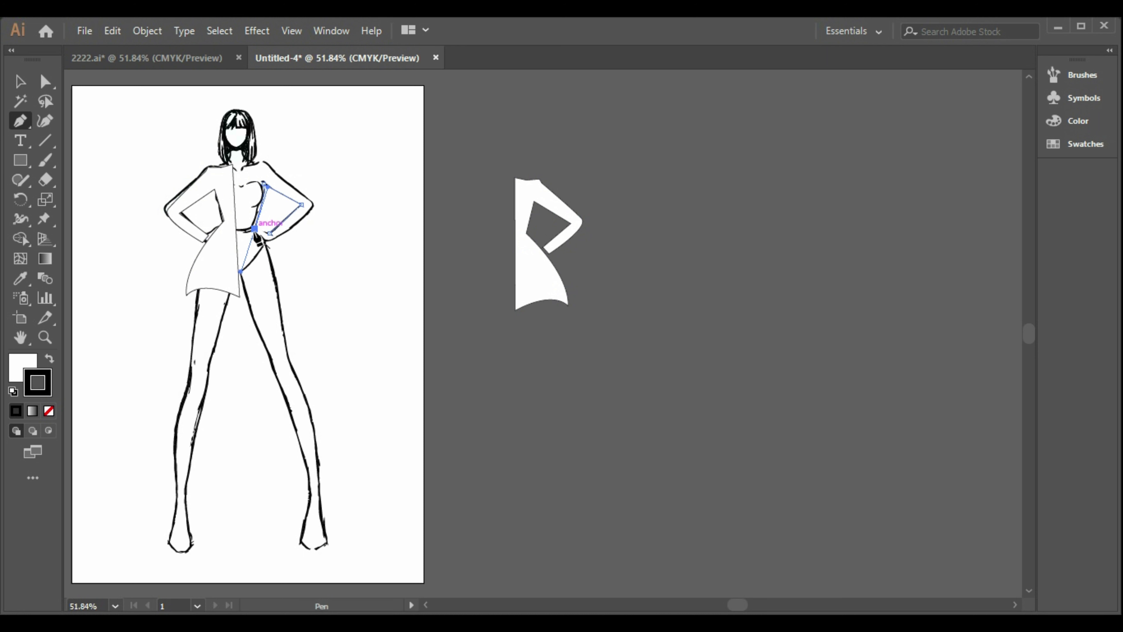
click(255, 229)
click(302, 275)
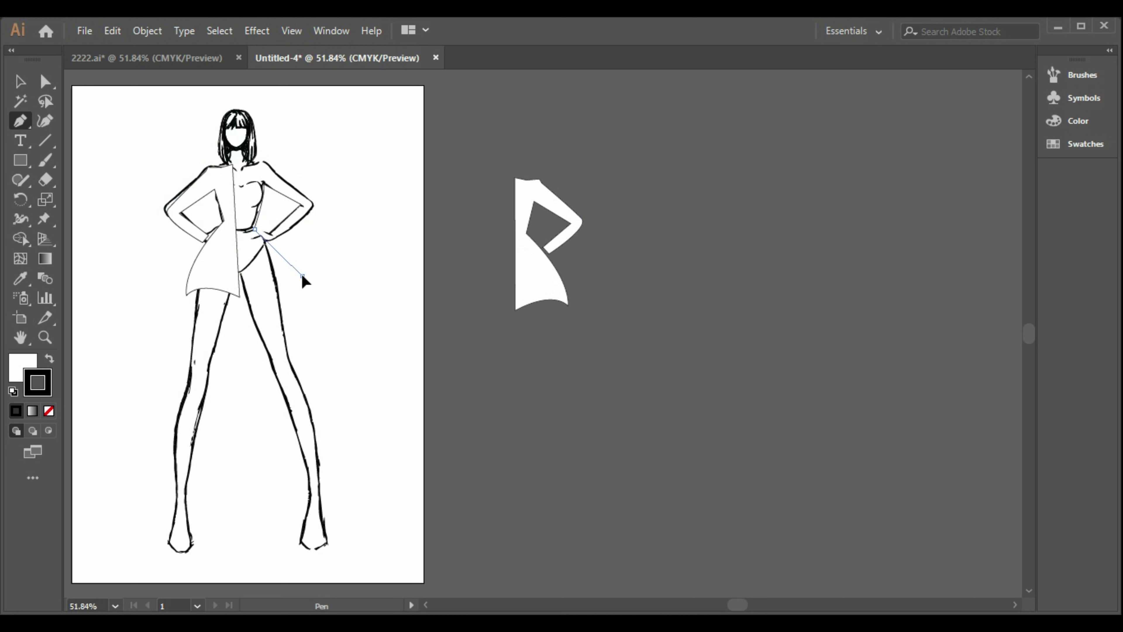
drag(312, 303, 326, 349)
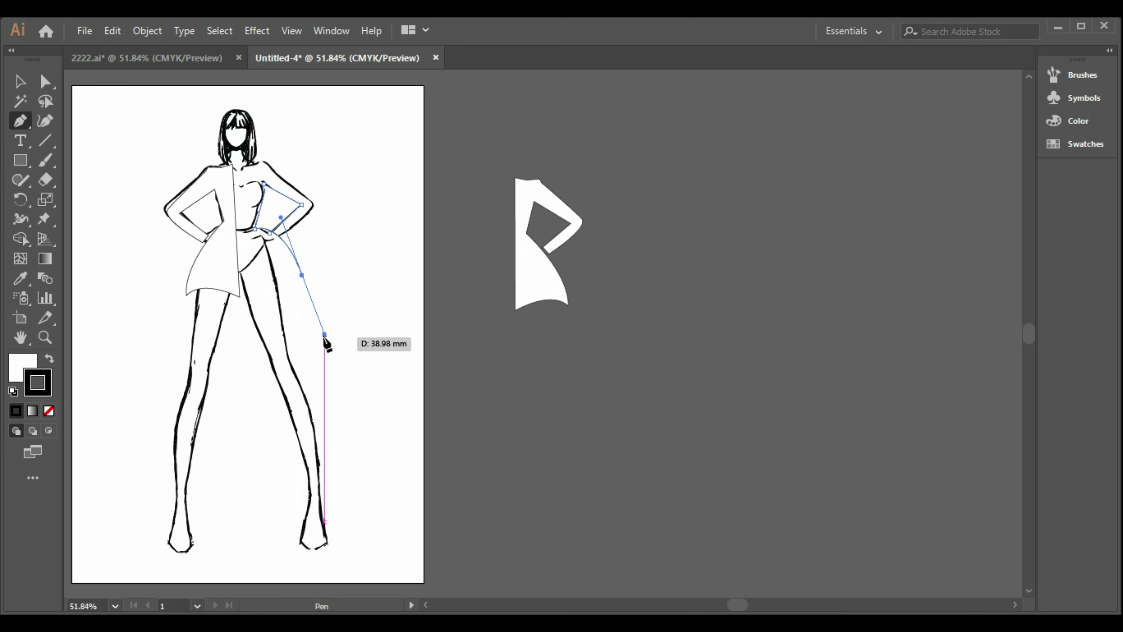
key(ctrl+z)
key(ctrl+z)
key(ctrl)
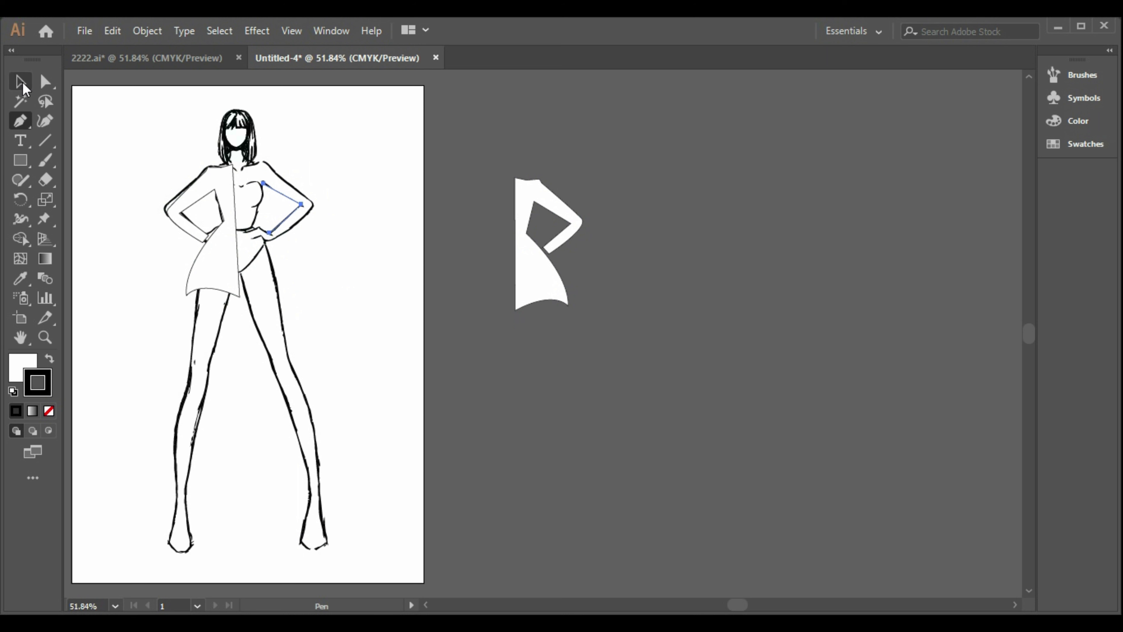
- Move the reflected jacket half from the pasteboard back over the figure's uncovered side and deselect it
click(20, 82)
drag(531, 281, 259, 264)
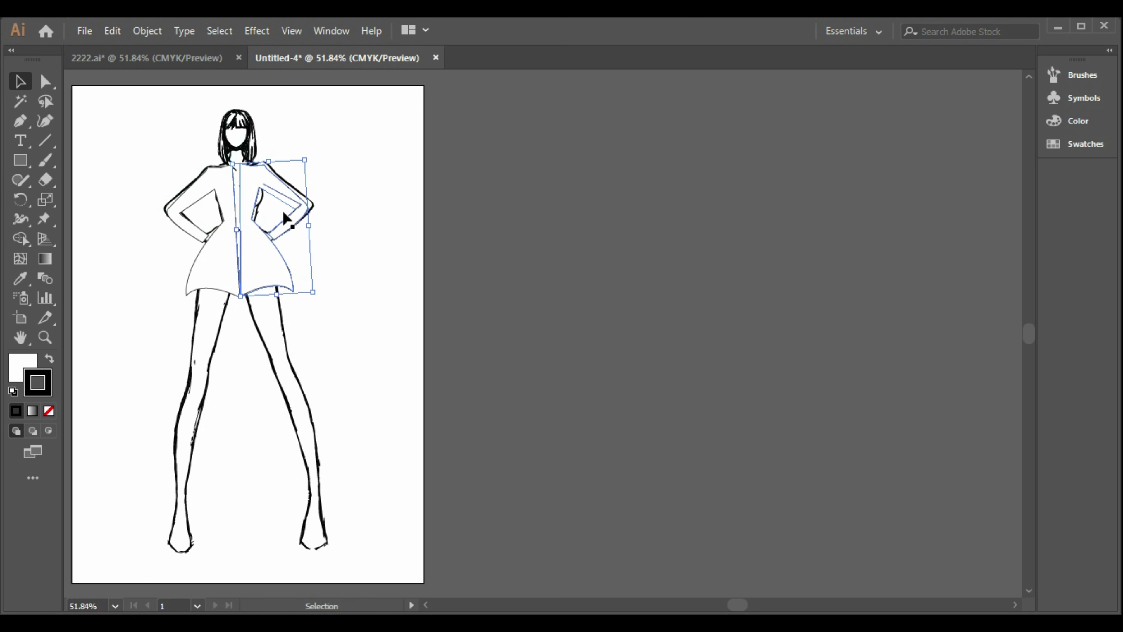
click(333, 215)
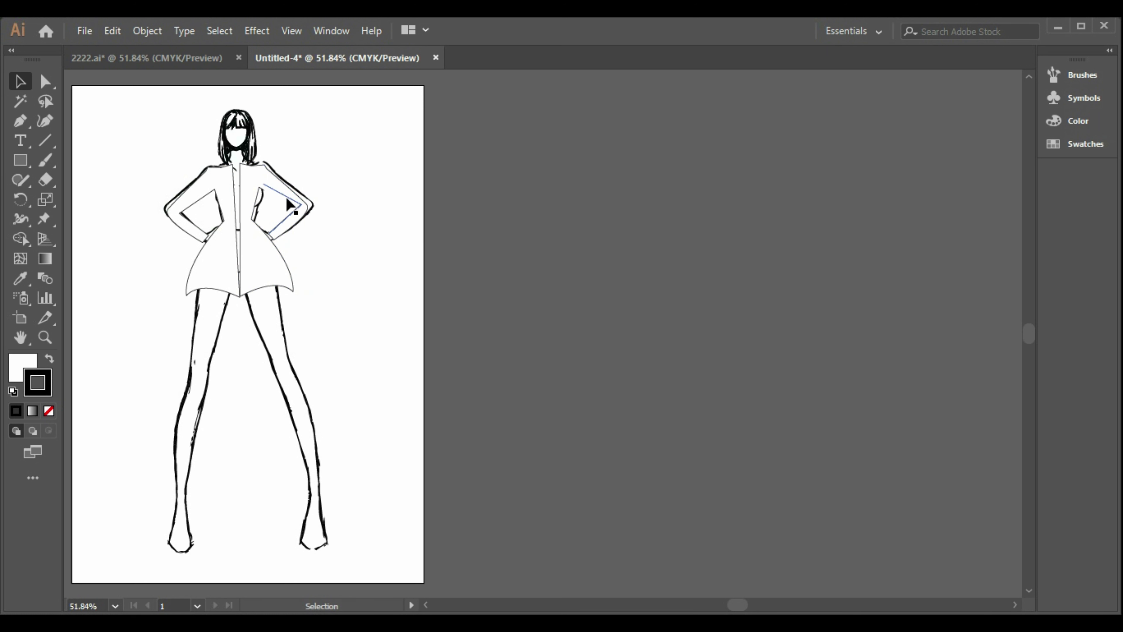
click(492, 197)
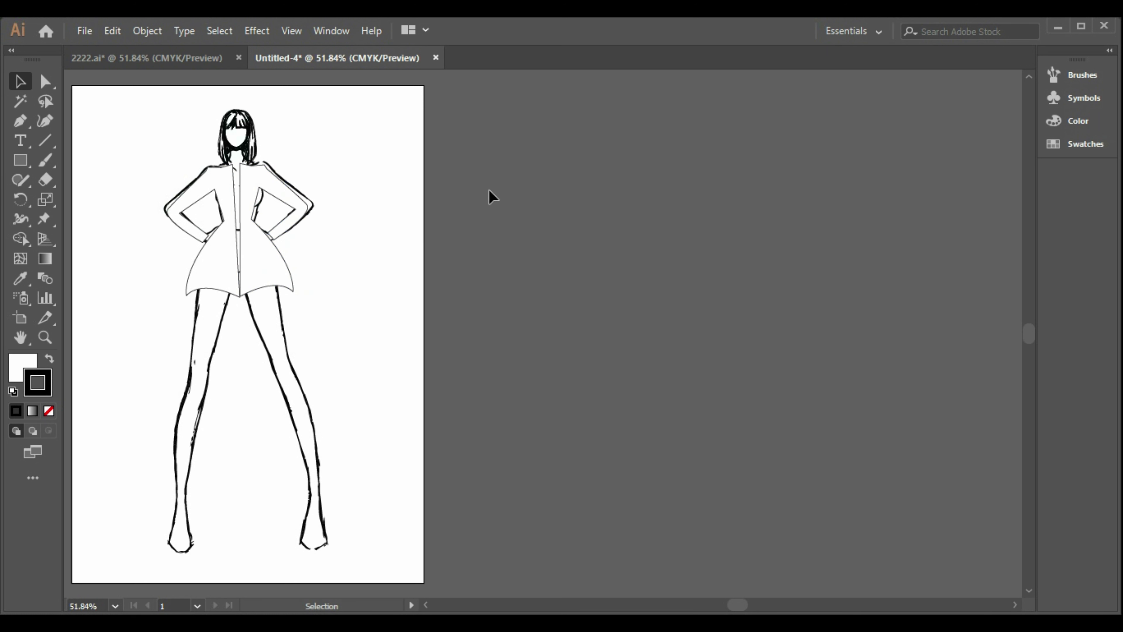
click(308, 212)
key(Delete)
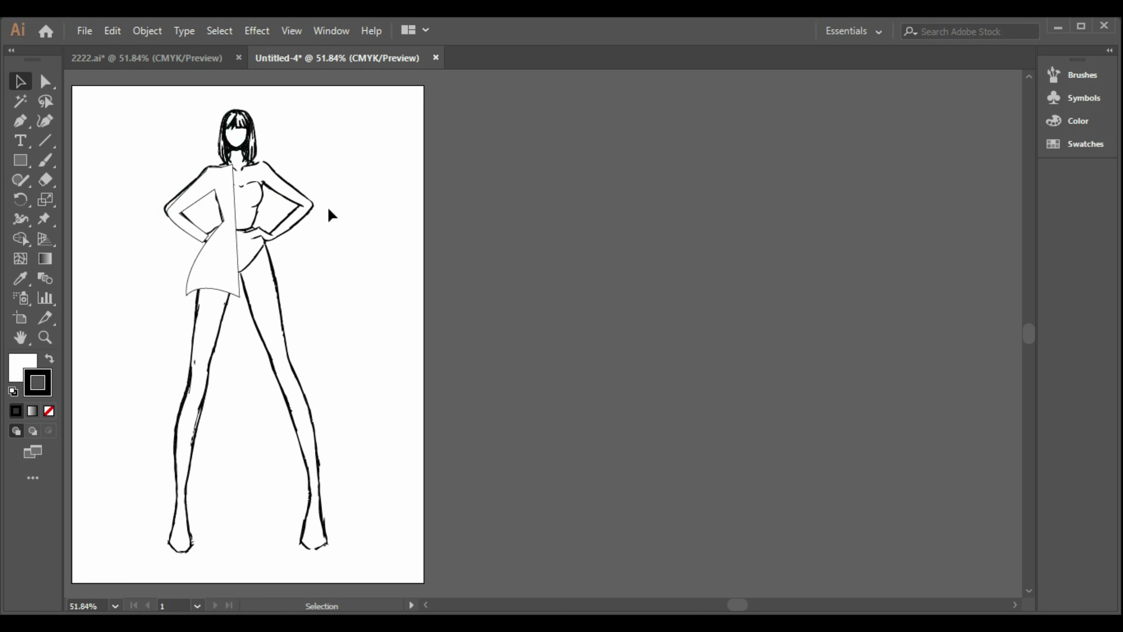
key(ctrl+z)
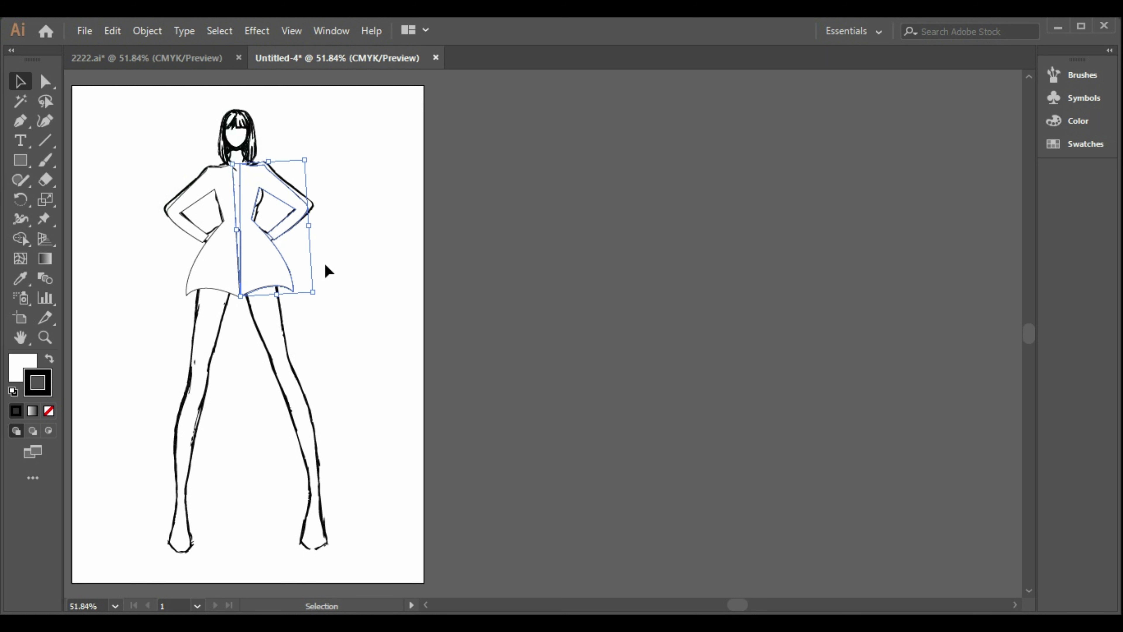
- Nudge the reflected jacket half slightly right to match the figure's arm, leaving a narrow opening between the two front edges
key(Right)
key(Right)
key(Right)
key(Right)
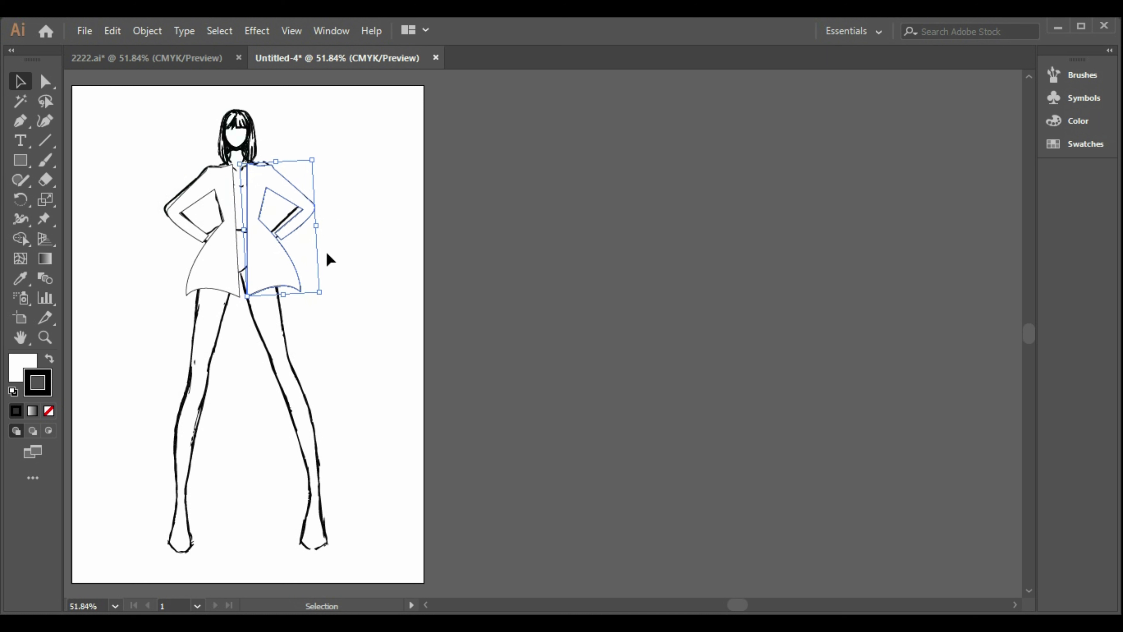
key(Left)
key(Up)
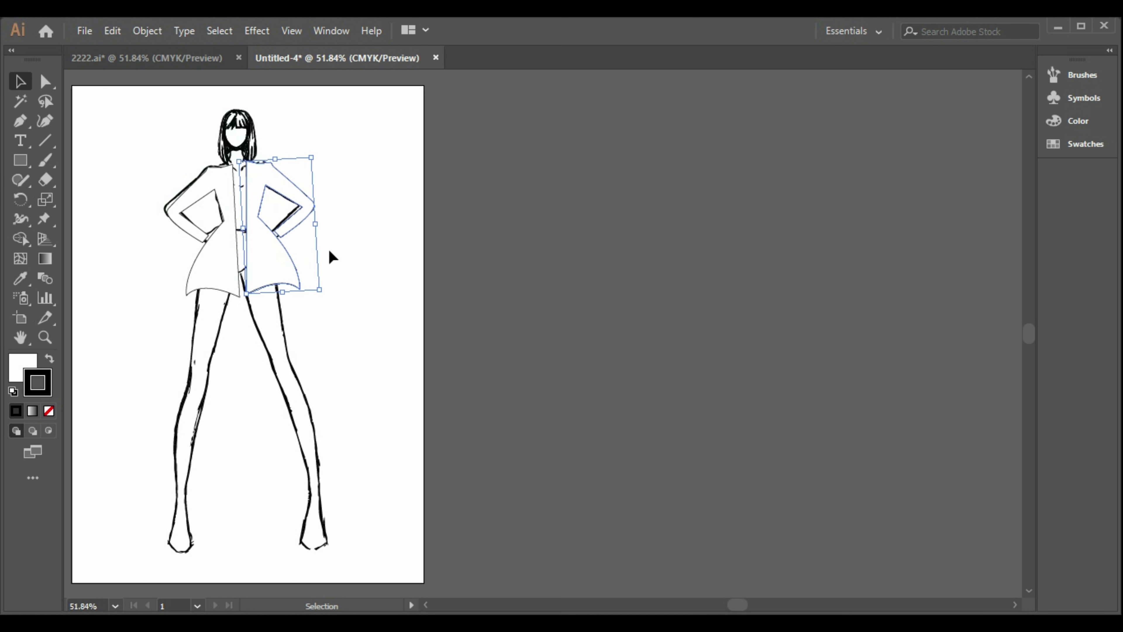
key(Up)
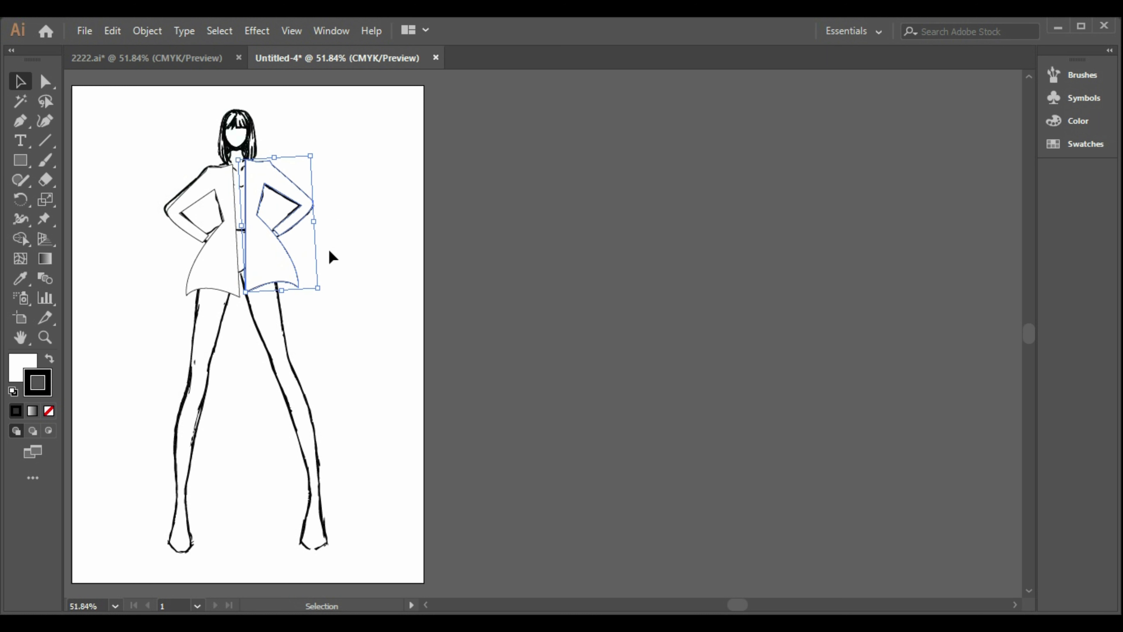
key(Left)
key(Down)
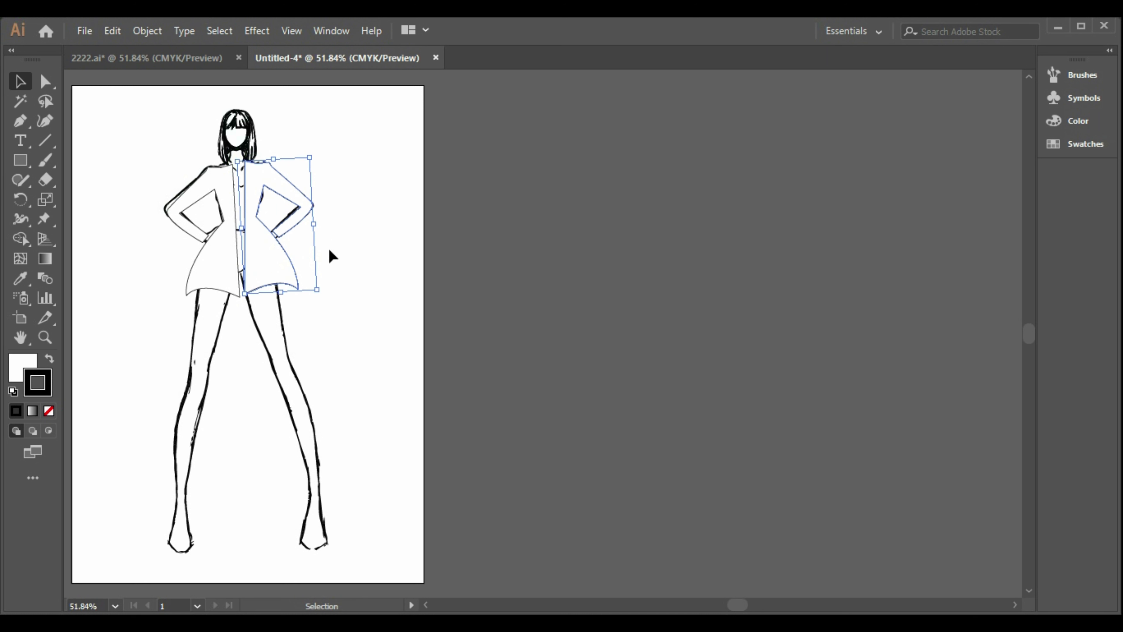
key(Down)
click(329, 250)
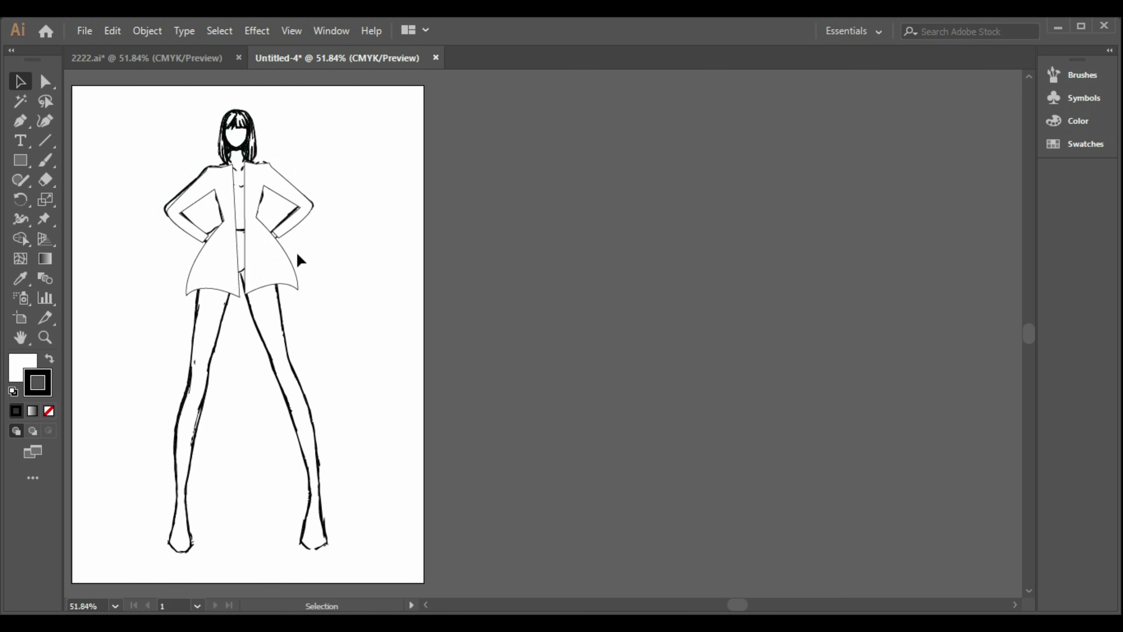
- Nudge the original jacket half slightly up and left to align its shoulder and sleeve with the figure
click(189, 206)
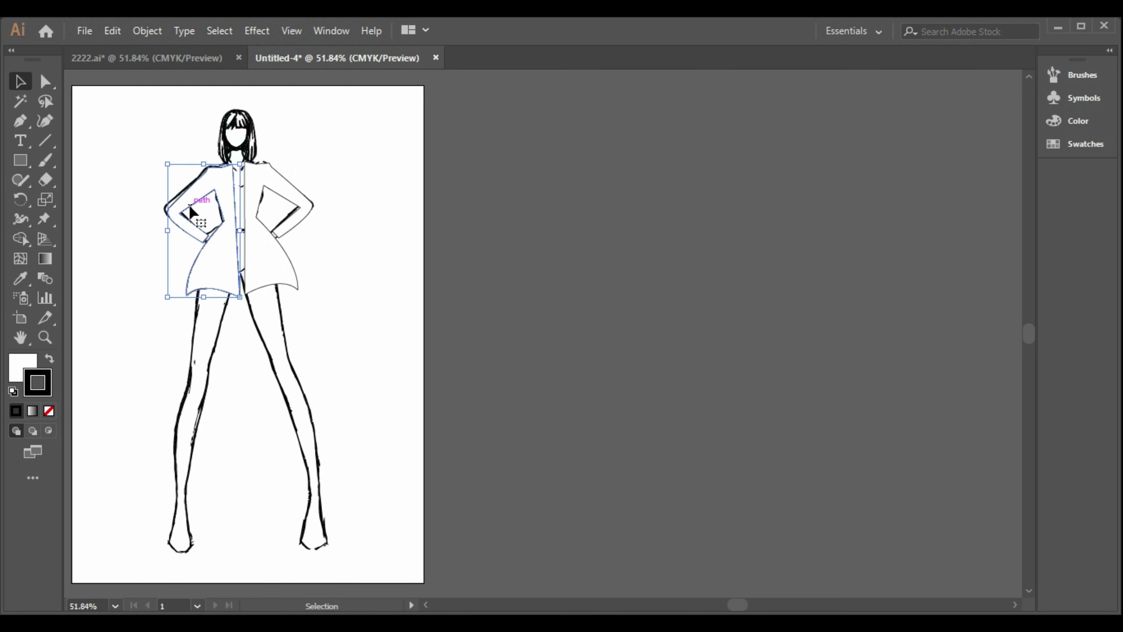
key(Up)
key(Up)
key(Left)
key(Left)
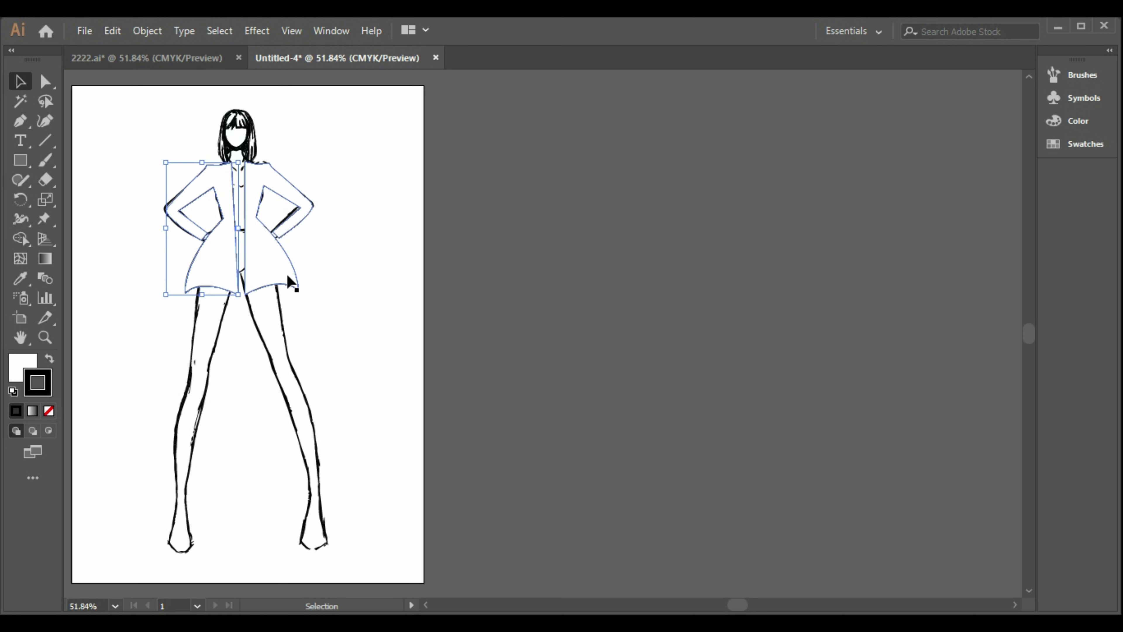
click(378, 260)
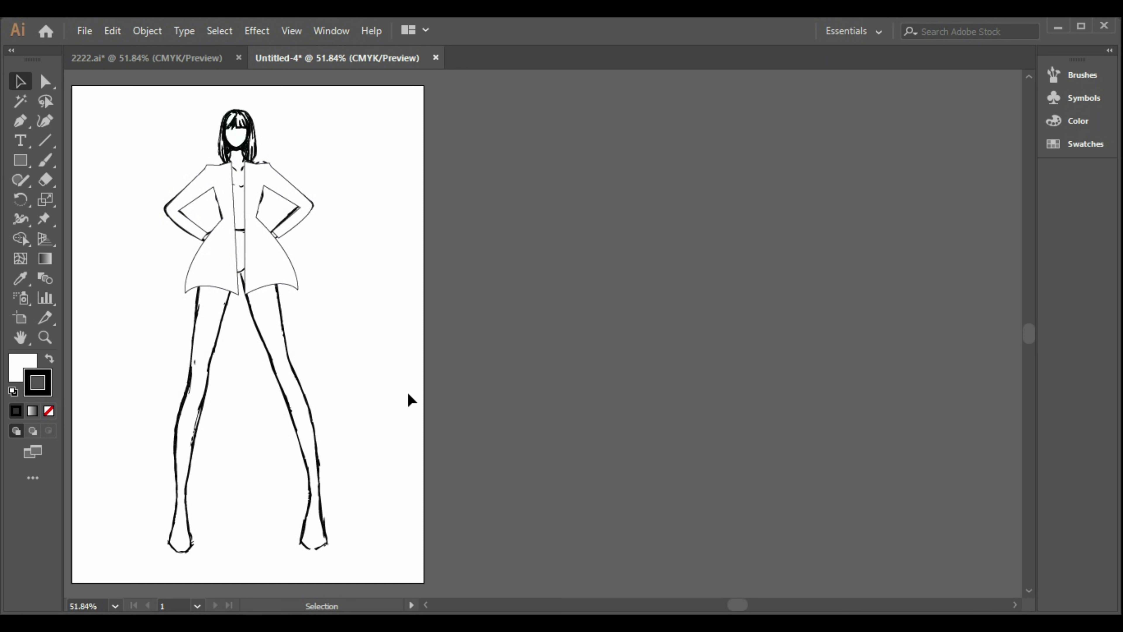
- Trace the outer edge of the leg below the original jacket half with the Pen tool, from mid-thigh down and around the toe
click(20, 122)
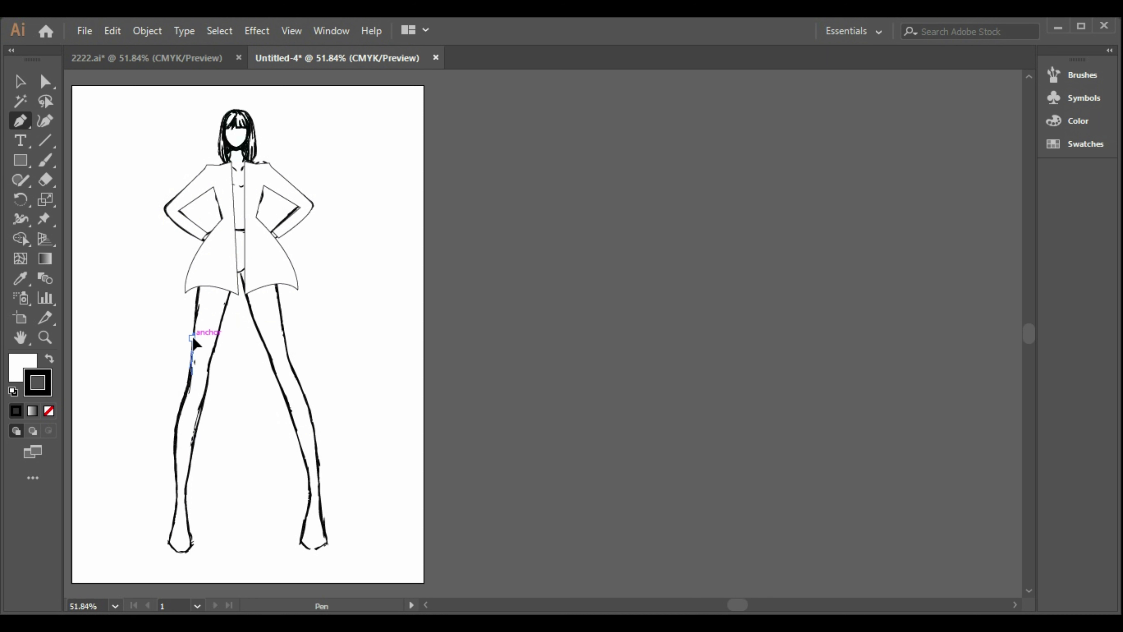
click(191, 375)
click(179, 418)
click(173, 452)
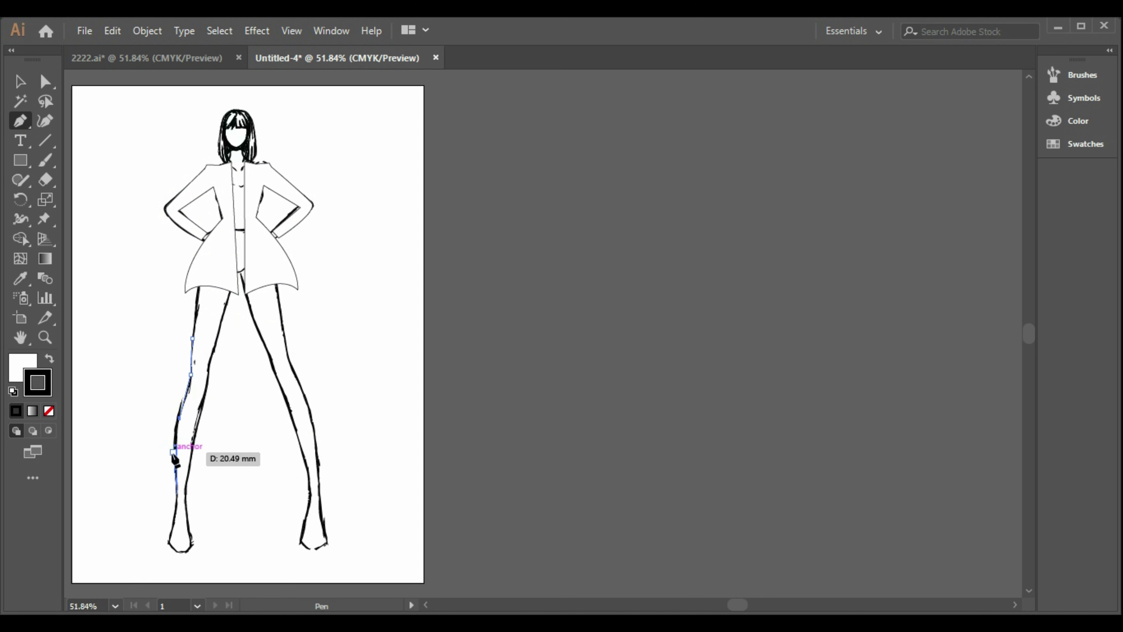
drag(177, 502, 171, 542)
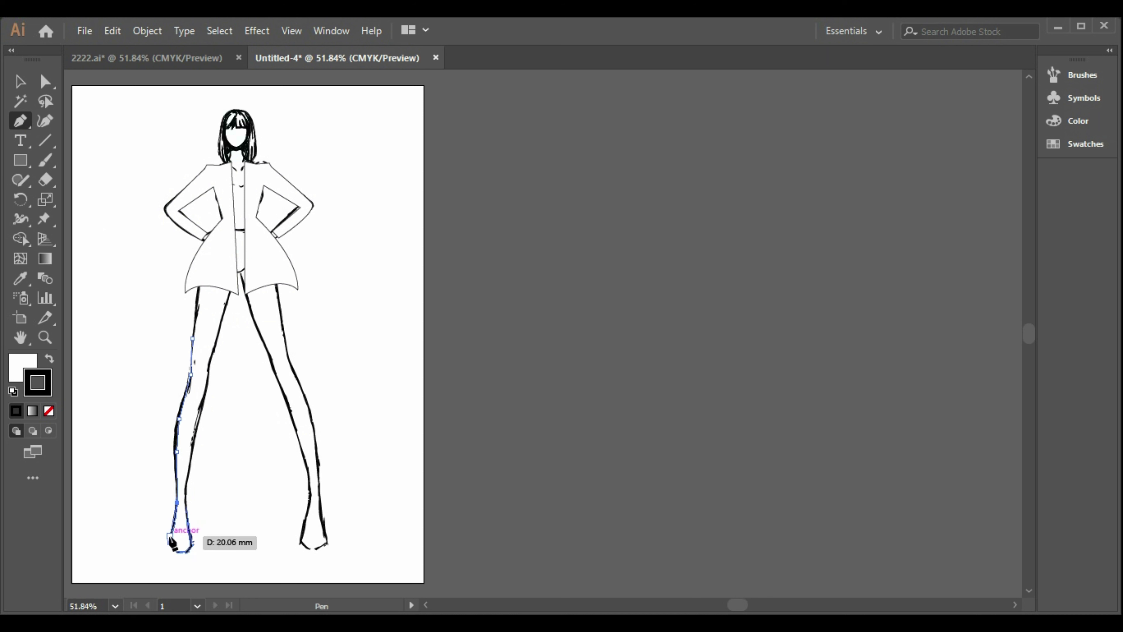
click(168, 539)
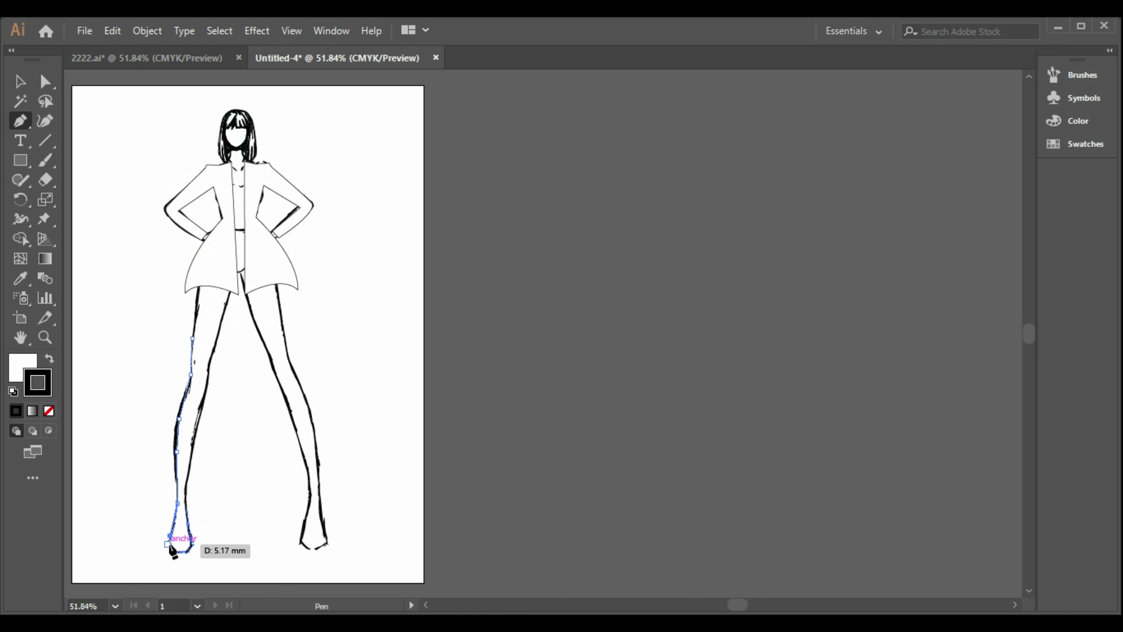
click(194, 543)
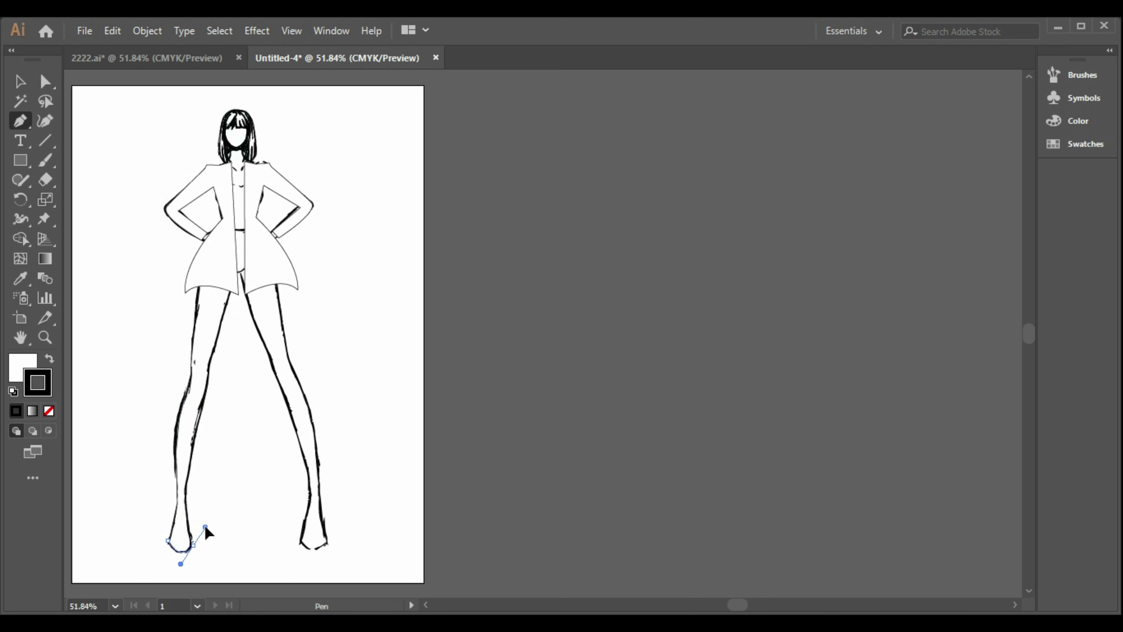
click(193, 544)
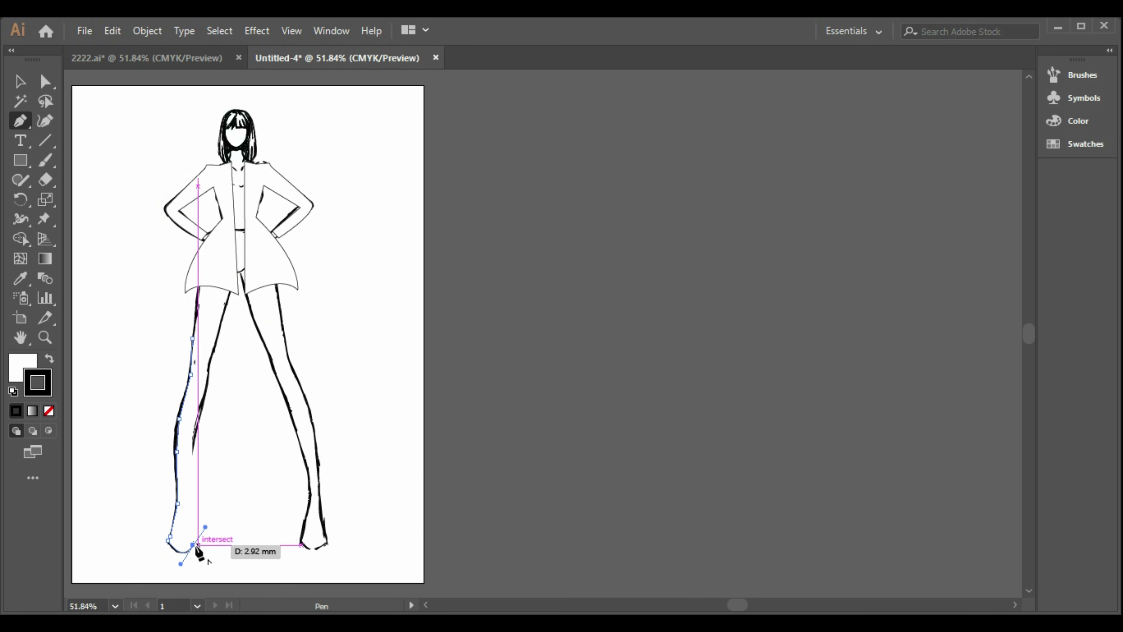
- Give the leg path no fill and a white stroke, and trace up the inner leg to close the outline across mid-thigh
click(49, 412)
click(50, 359)
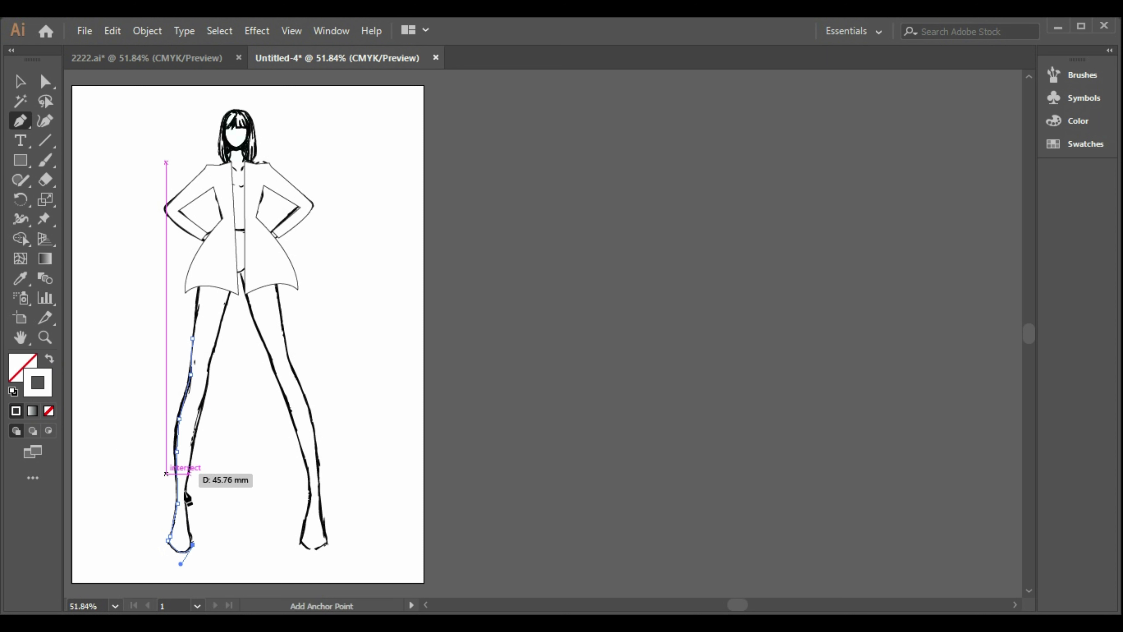
click(187, 508)
click(188, 468)
click(198, 414)
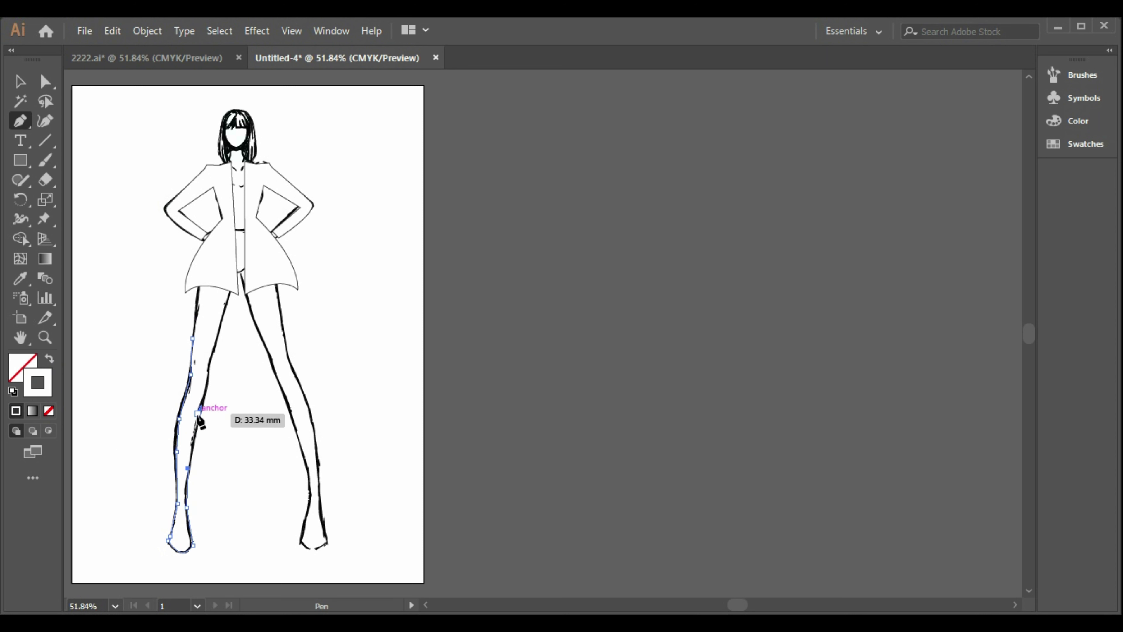
click(207, 384)
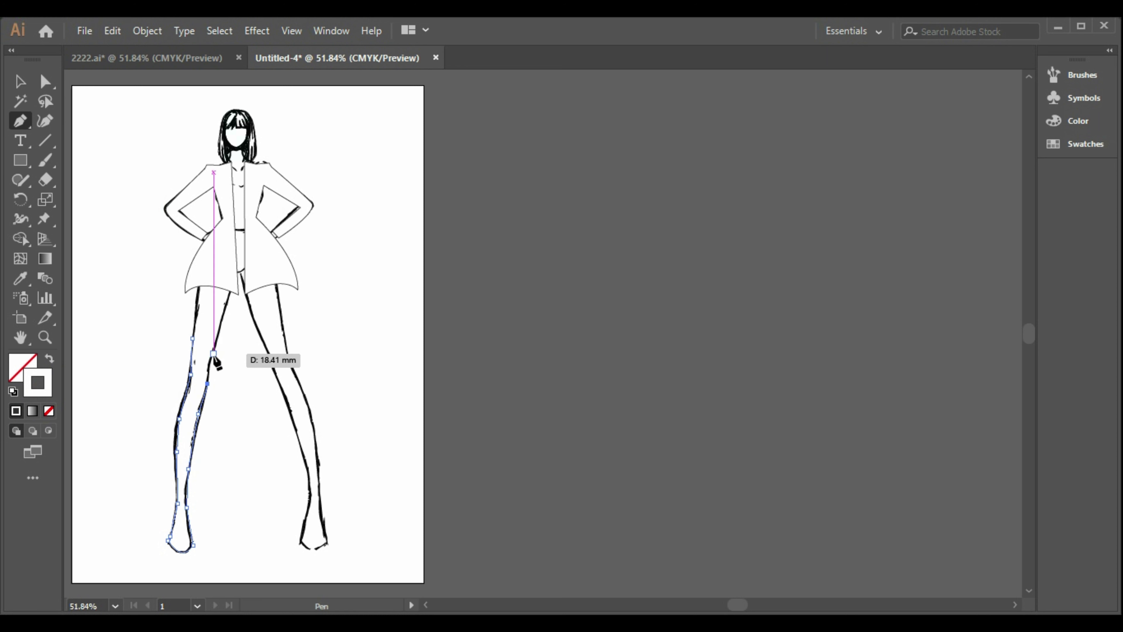
click(211, 357)
click(217, 339)
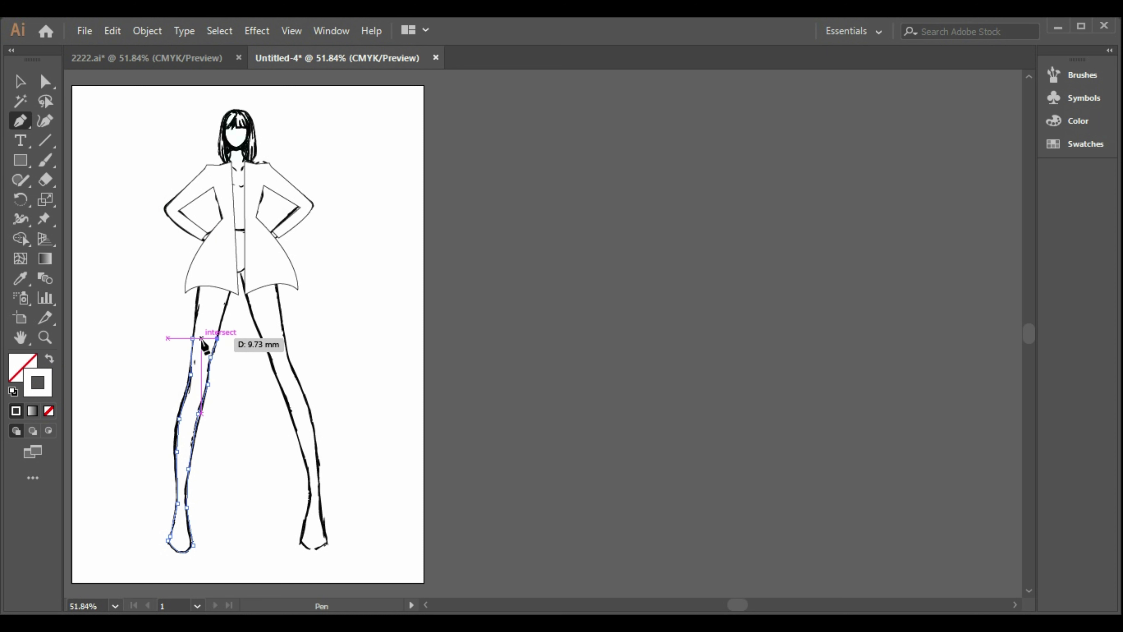
click(191, 338)
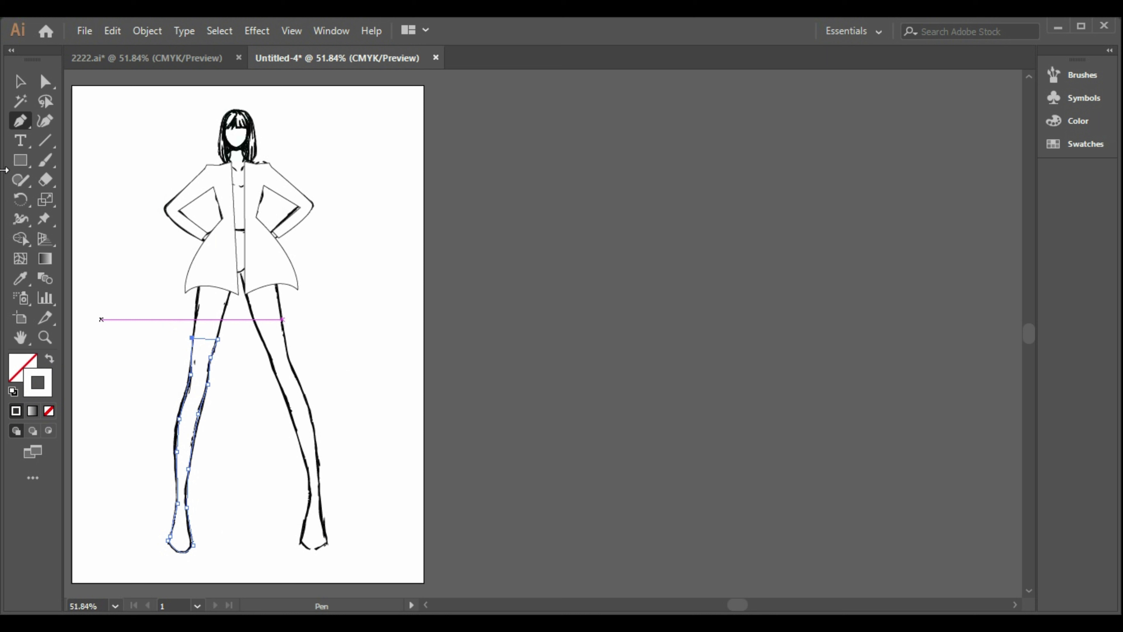
- Start a new Pen path across mid-thigh on the leg below the reflected jacket half and trace its outer edge down to the toe
click(20, 81)
click(20, 121)
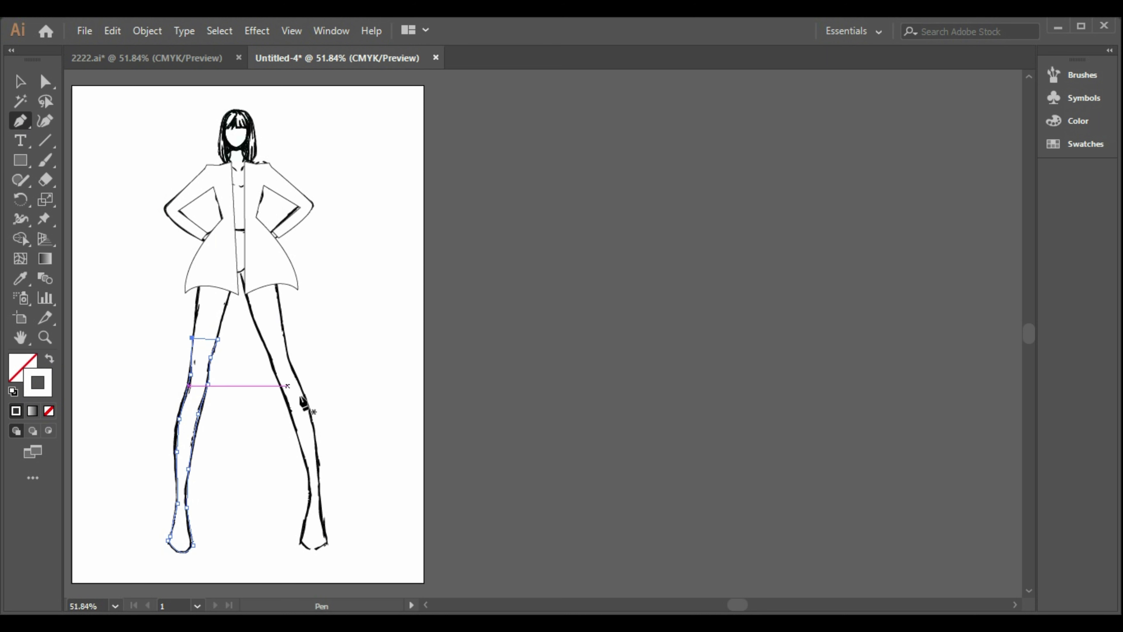
click(305, 394)
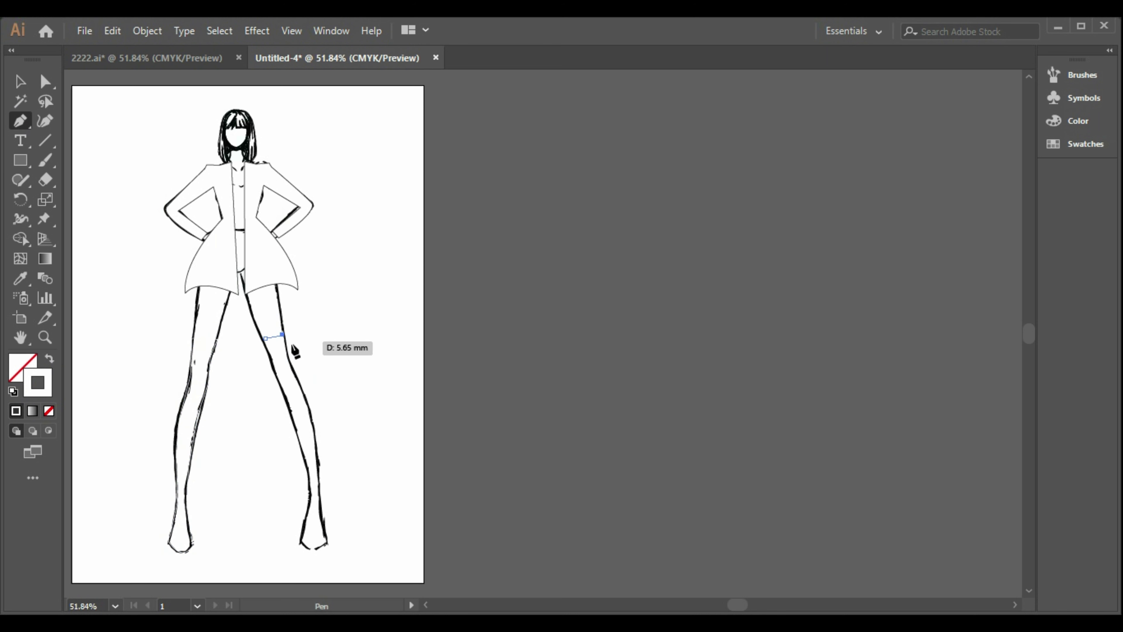
click(290, 366)
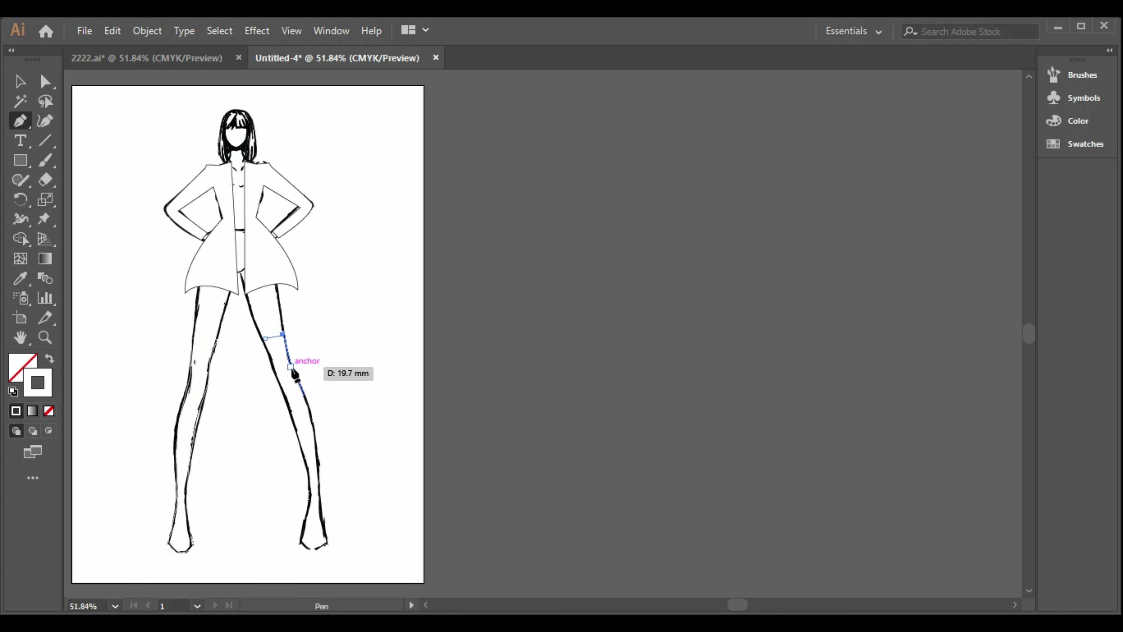
click(311, 411)
click(318, 467)
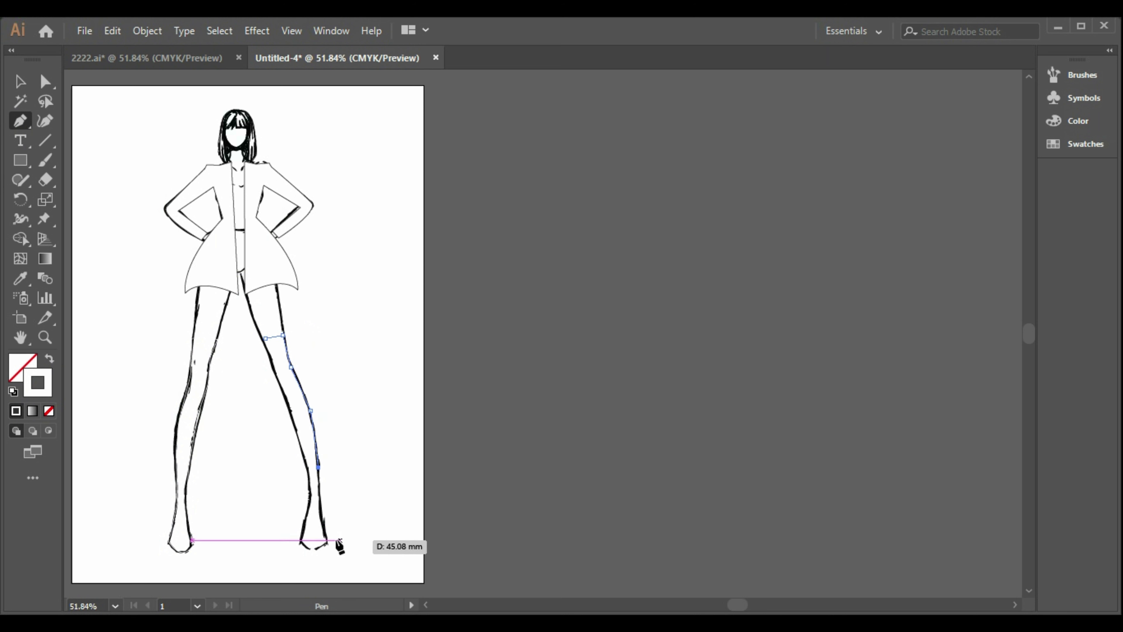
click(320, 512)
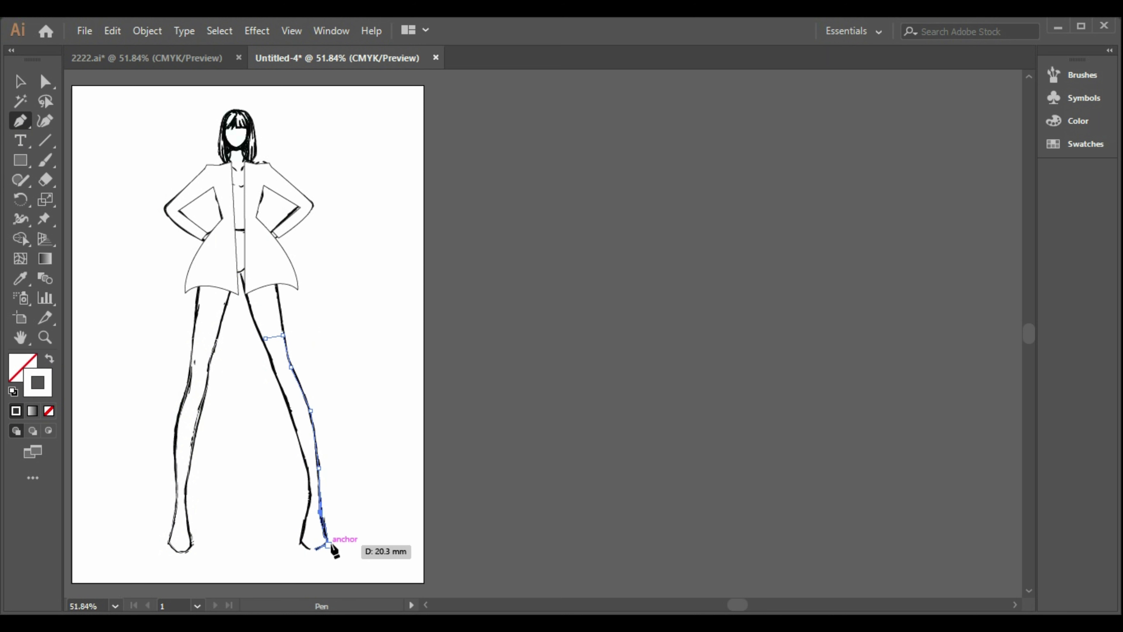
click(328, 544)
- Continue the path across the toe and up the inner leg, closing the outline at mid-thigh
drag(302, 542, 303, 530)
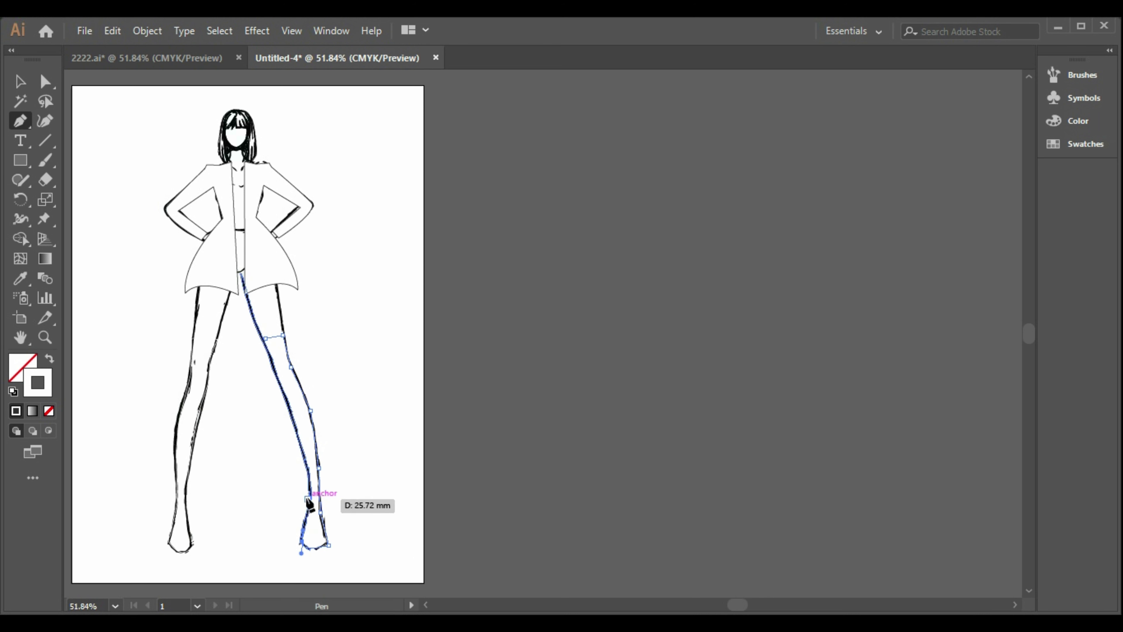
click(292, 420)
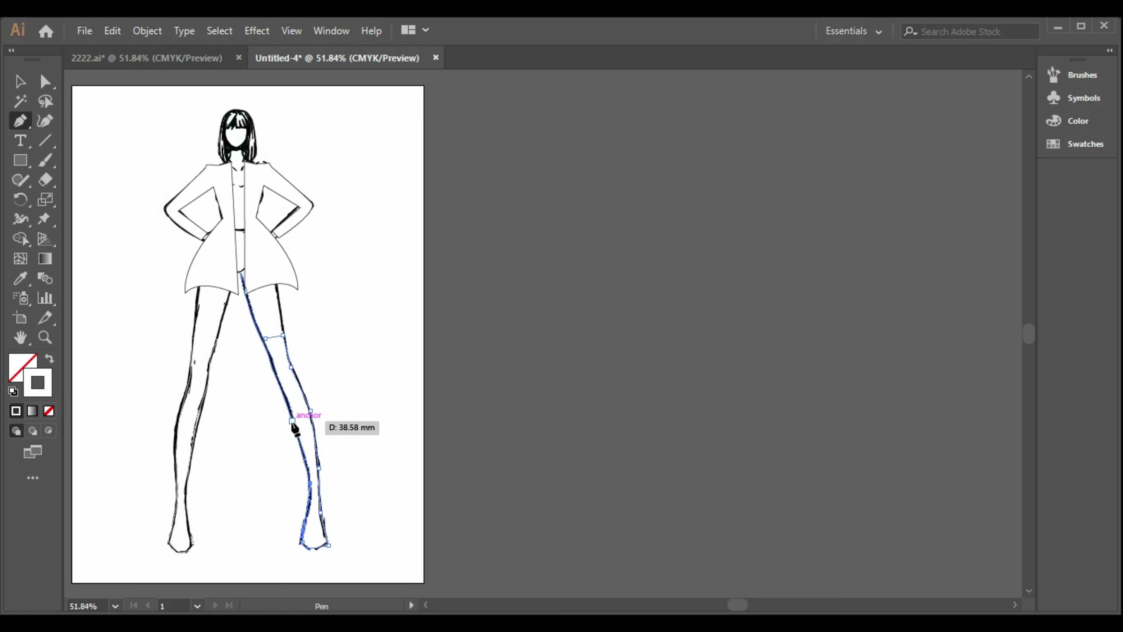
click(277, 375)
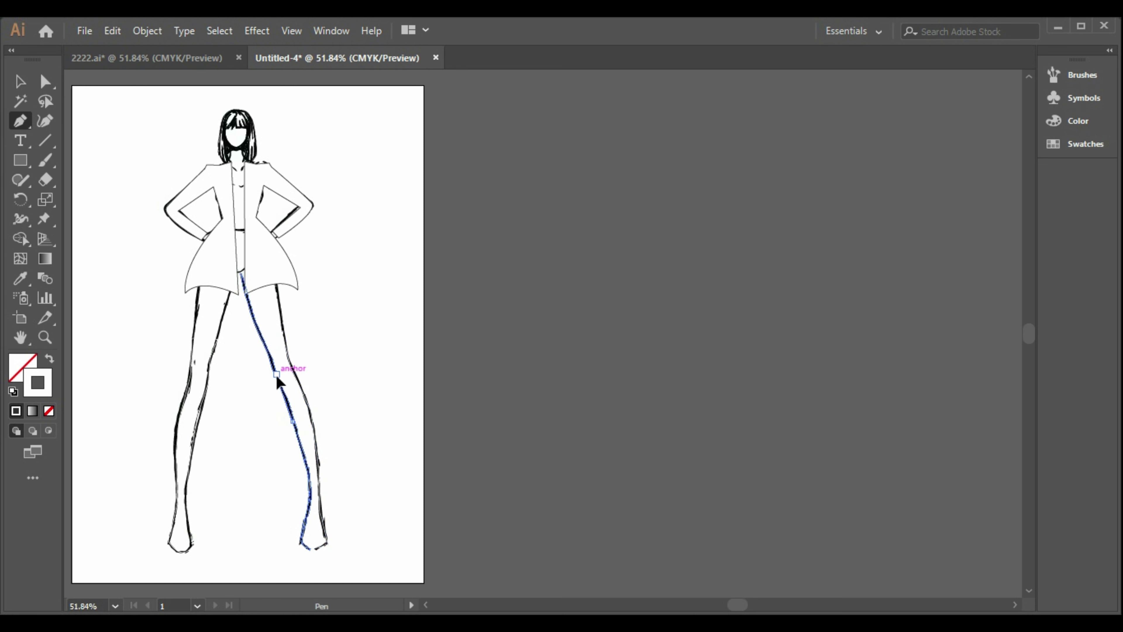
click(264, 344)
click(260, 338)
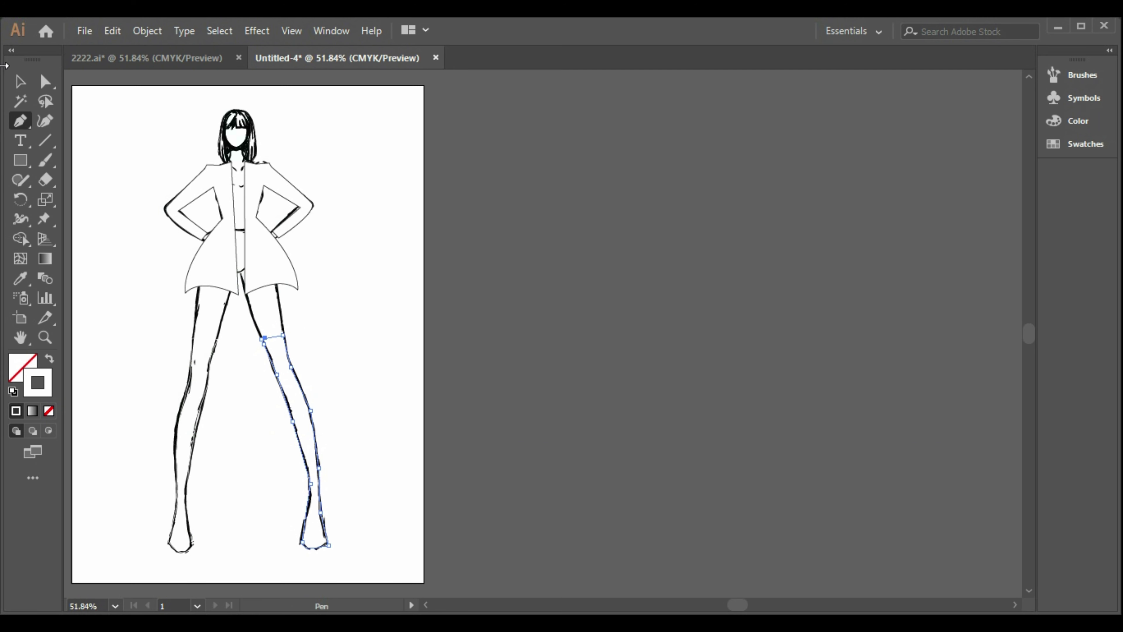
- Copy the zebra-pattern rectangle from 2222.ai into Untitled-4 and place it well clear of the artboard
click(13, 85)
click(148, 58)
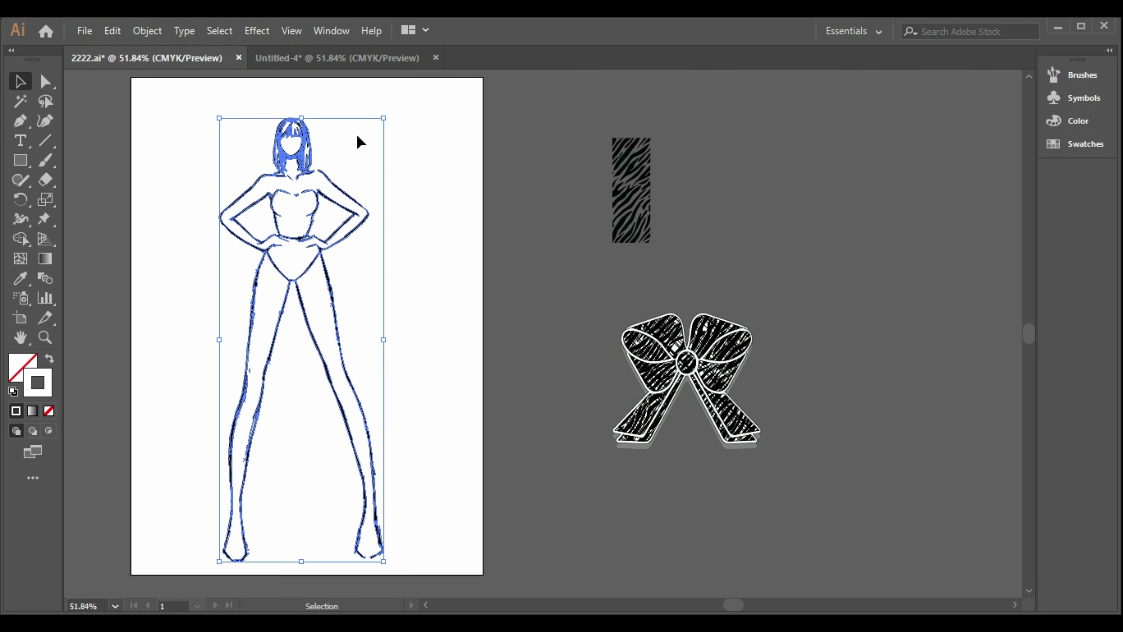
click(632, 182)
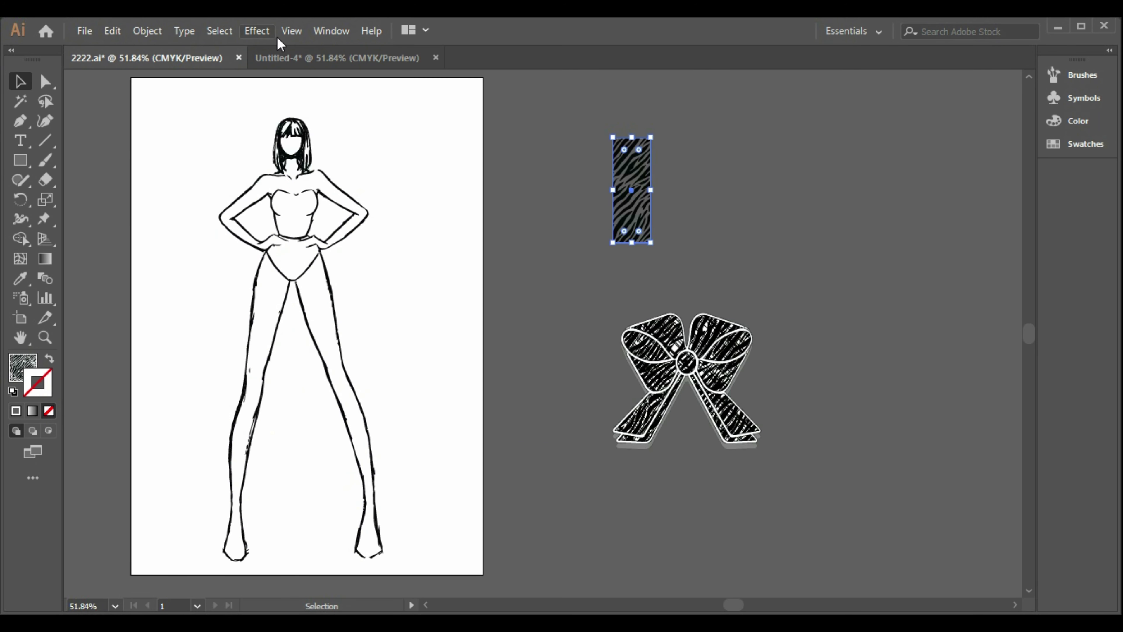
click(301, 58)
key(ctrl+v)
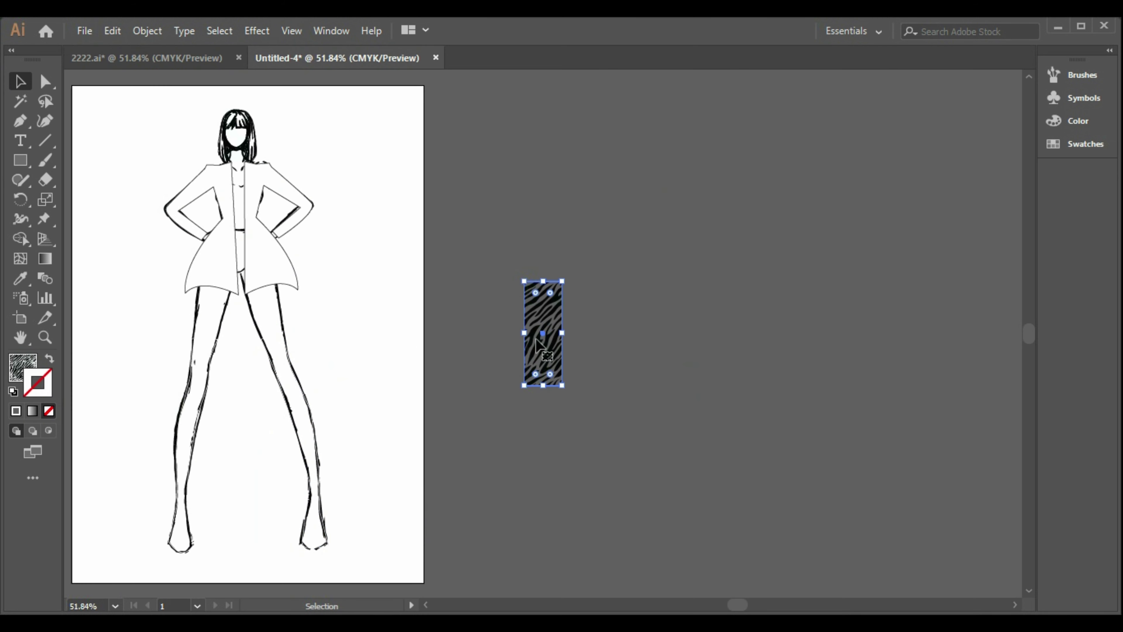
drag(558, 365, 668, 376)
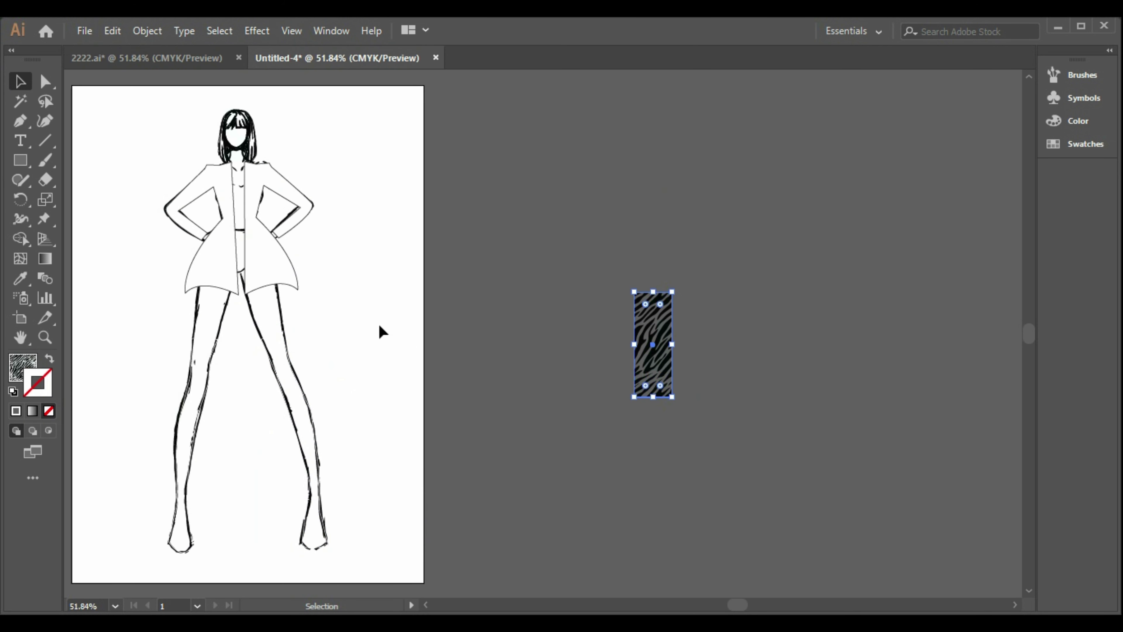
- Duplicate both jacket halves beside the artboard and apply the zebra pattern to the copies with the Eyedropper
click(295, 270)
shift+click(212, 277)
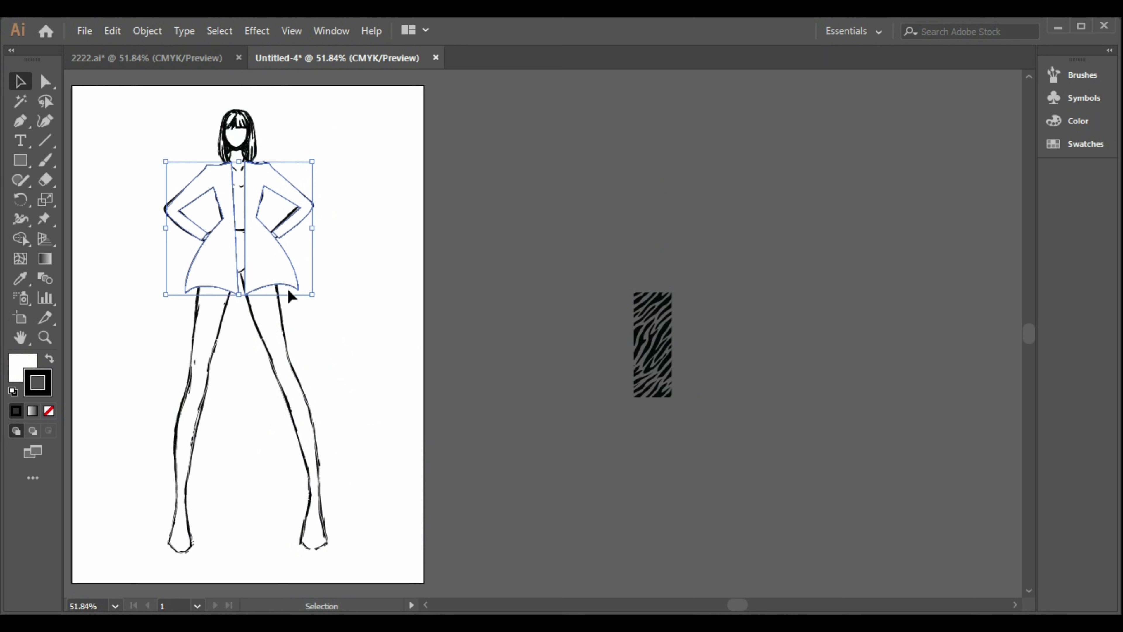
key(ctrl+c)
key(ctrl+v)
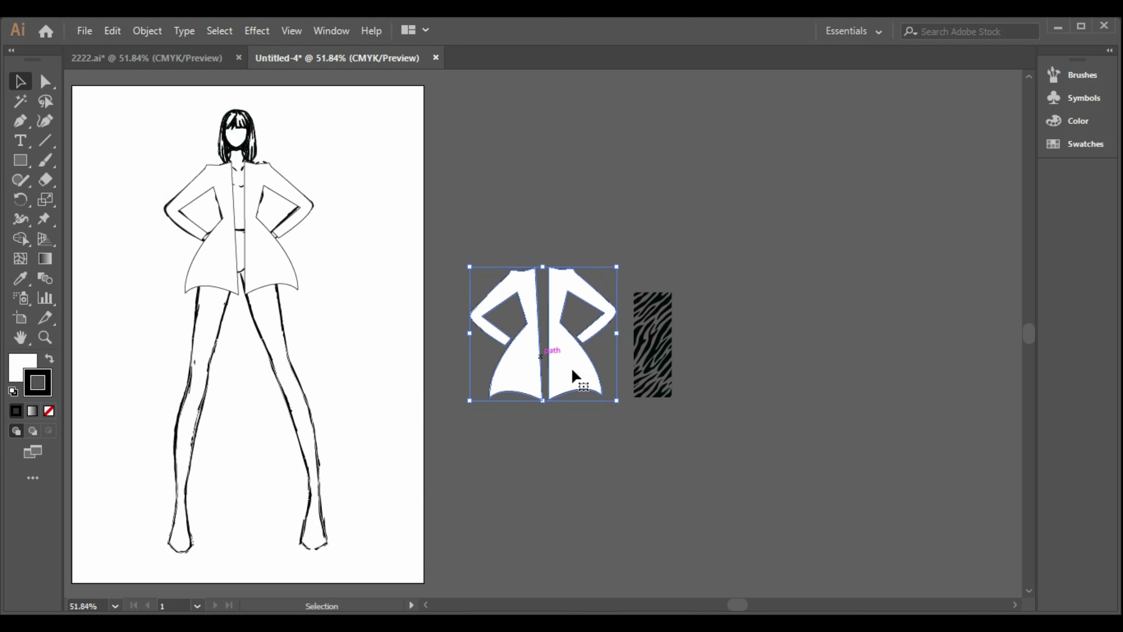
click(20, 278)
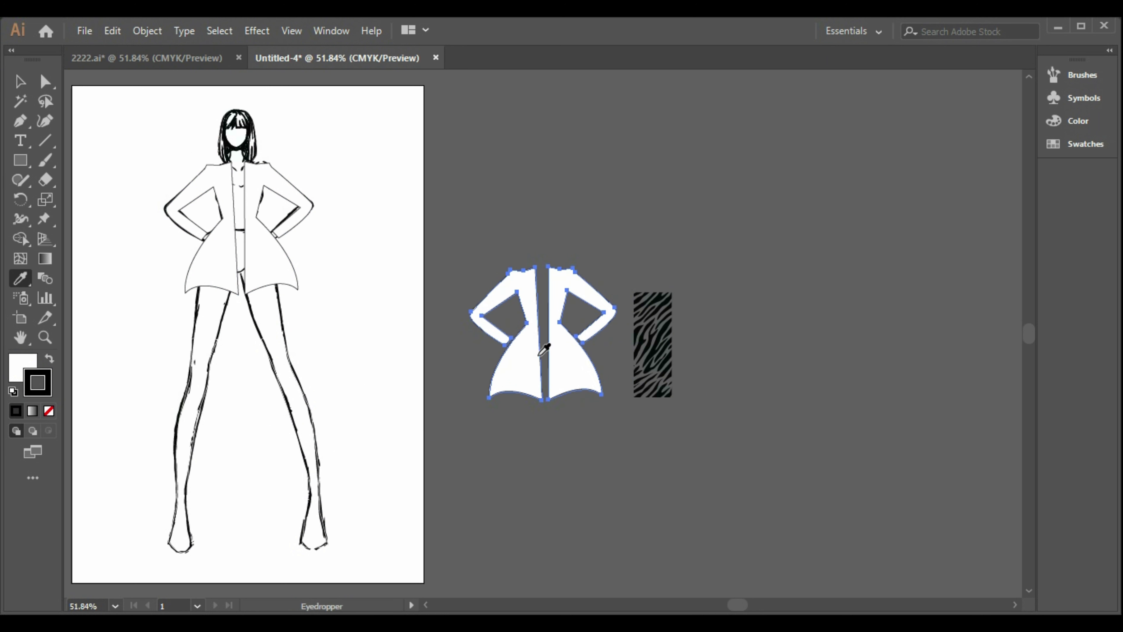
click(653, 346)
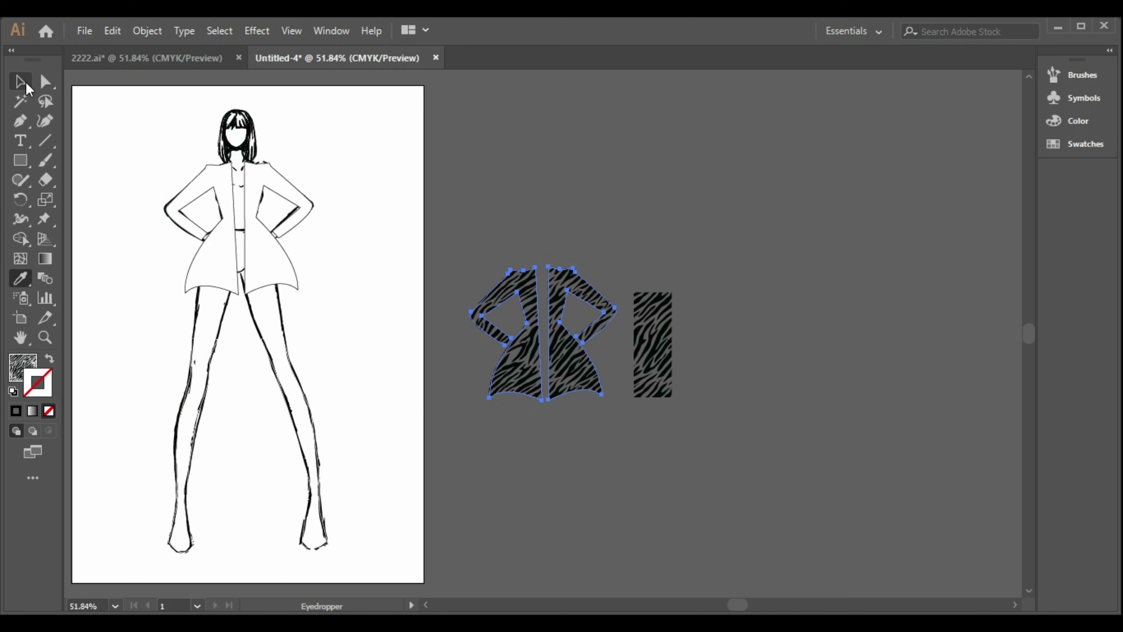
- Move the zebra jacket copies onto the figure over the original jacket and bring them to the front
click(20, 81)
drag(565, 369, 270, 269)
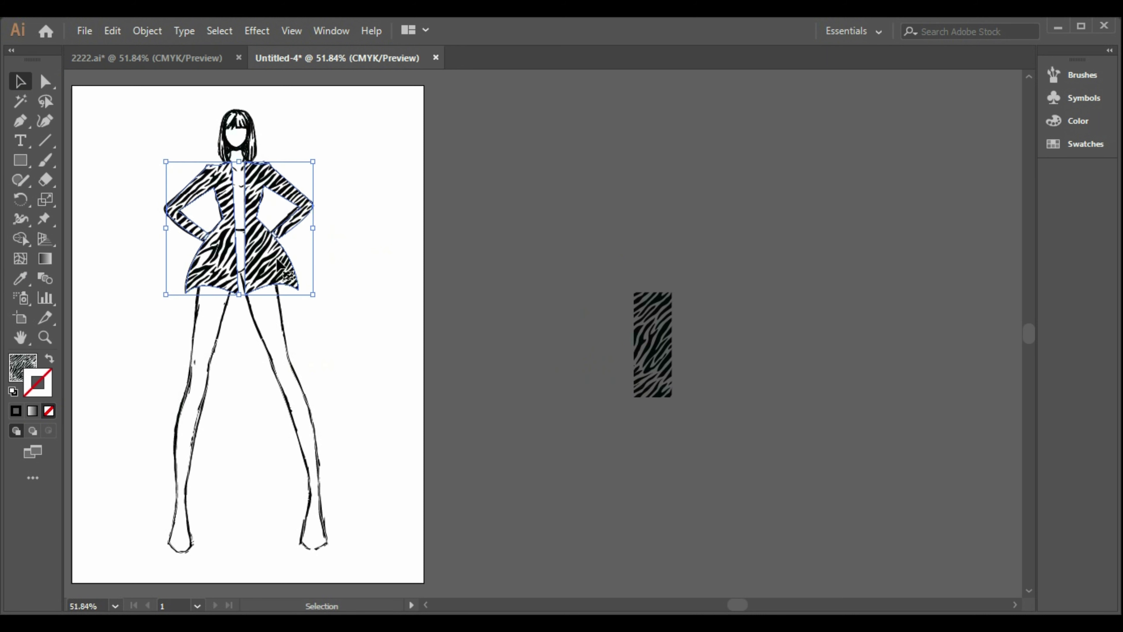
right_click(261, 255)
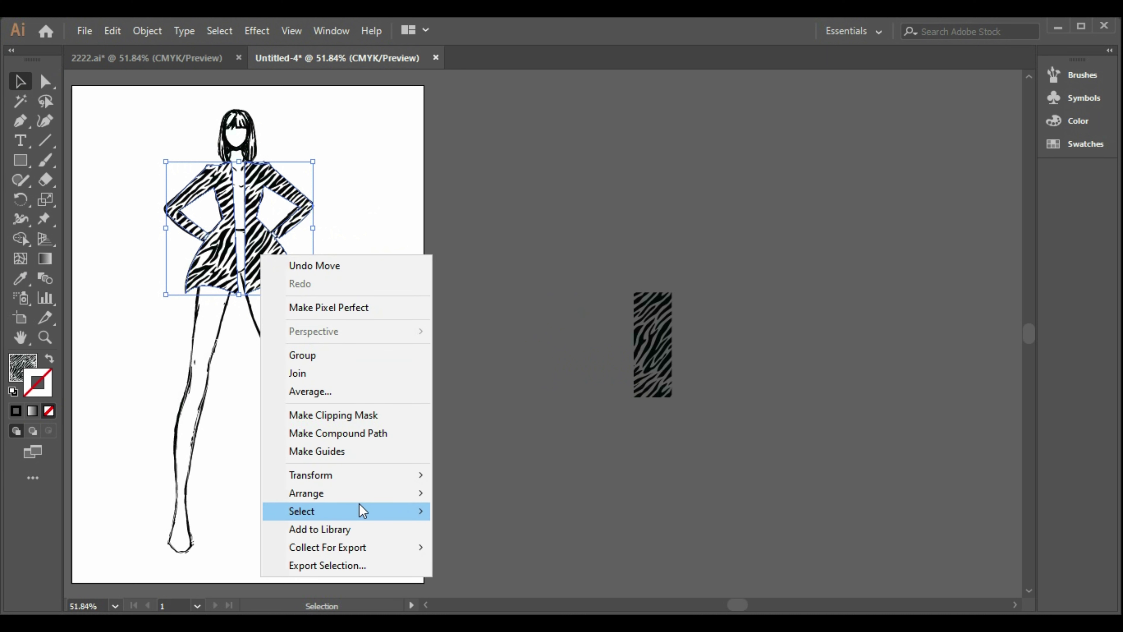
mouse_move(415, 492)
click(482, 495)
click(475, 392)
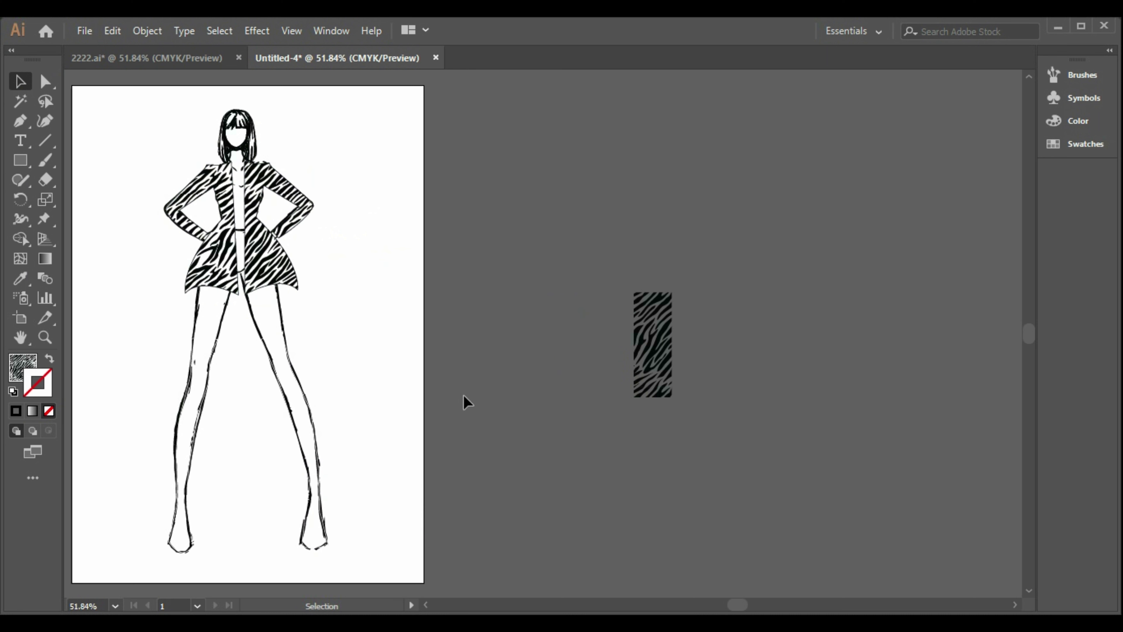
- Duplicate both leg outlines beside the artboard and apply the zebra pattern to the copies with the Eyedropper
click(309, 482)
click(280, 360)
click(276, 337)
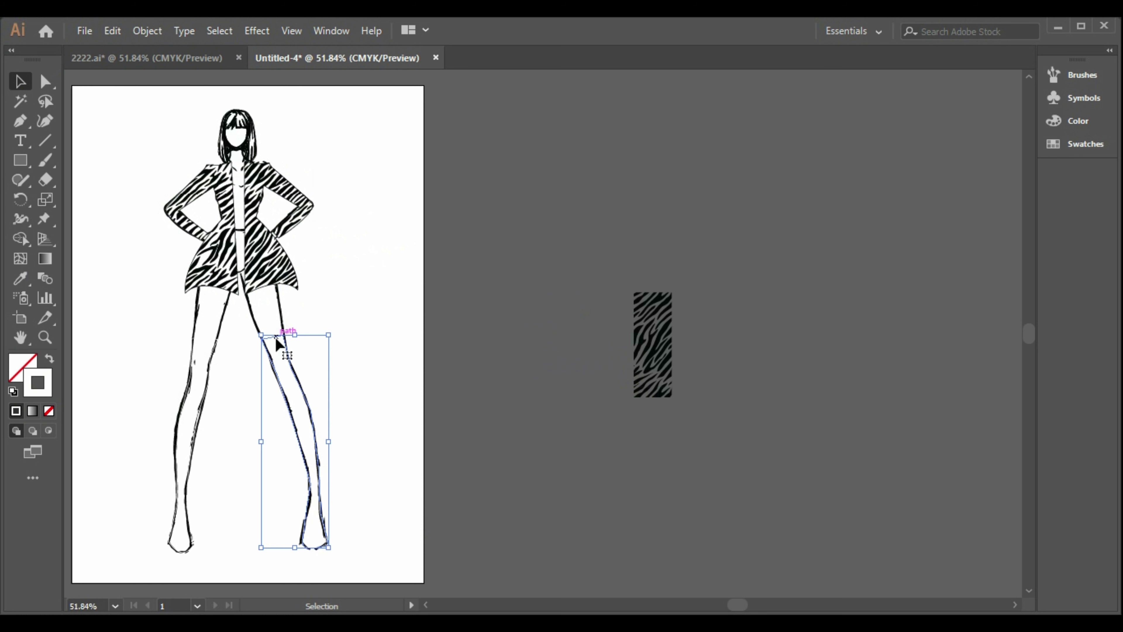
shift+click(208, 342)
key(ctrl+c)
key(ctrl+v)
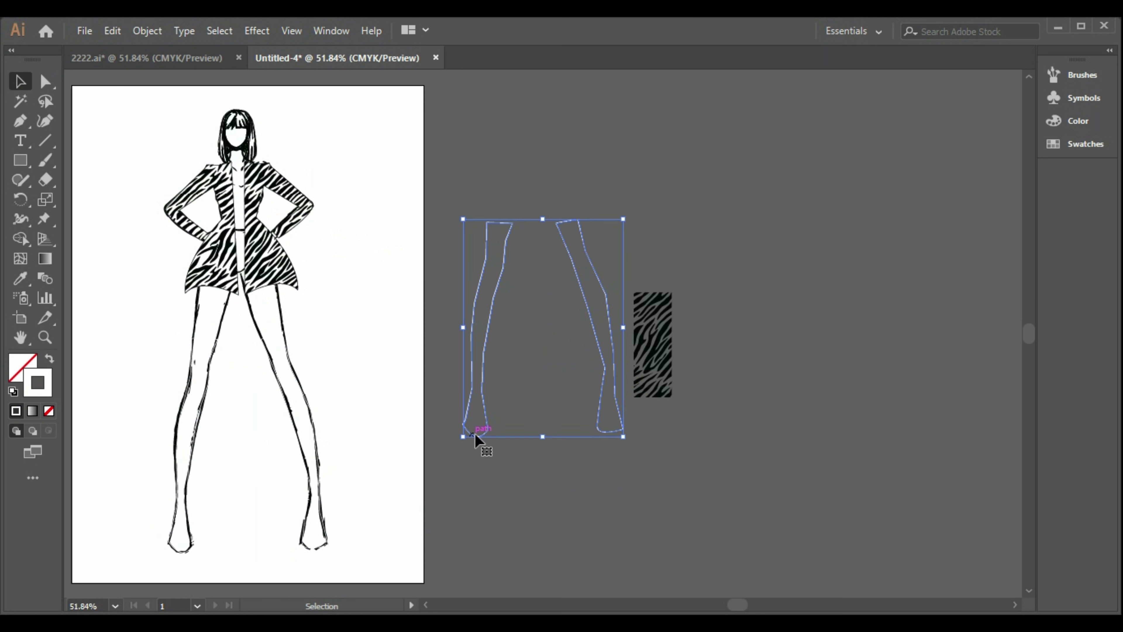
click(21, 278)
click(676, 322)
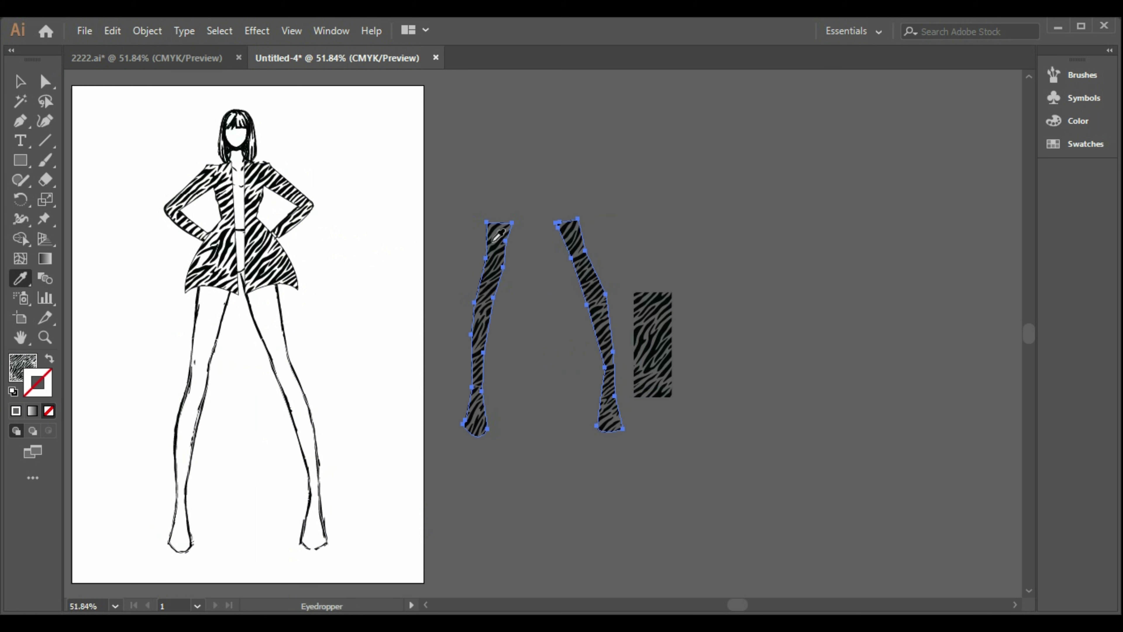
- Move the zebra leg shapes onto the figure's legs and give them a black stroke
click(20, 81)
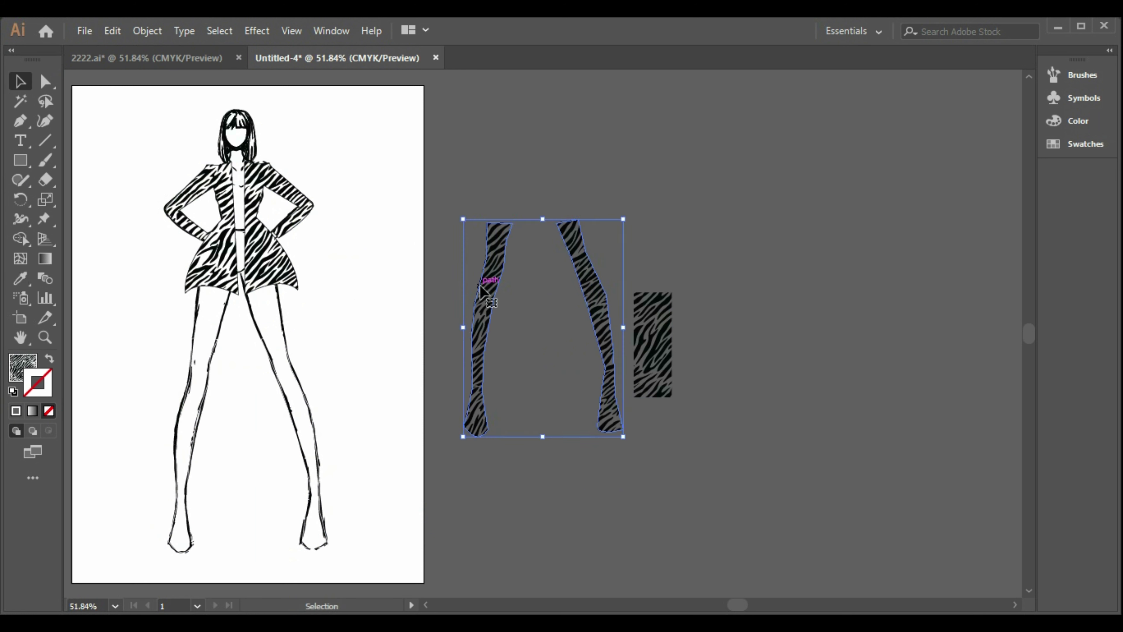
drag(486, 289, 191, 406)
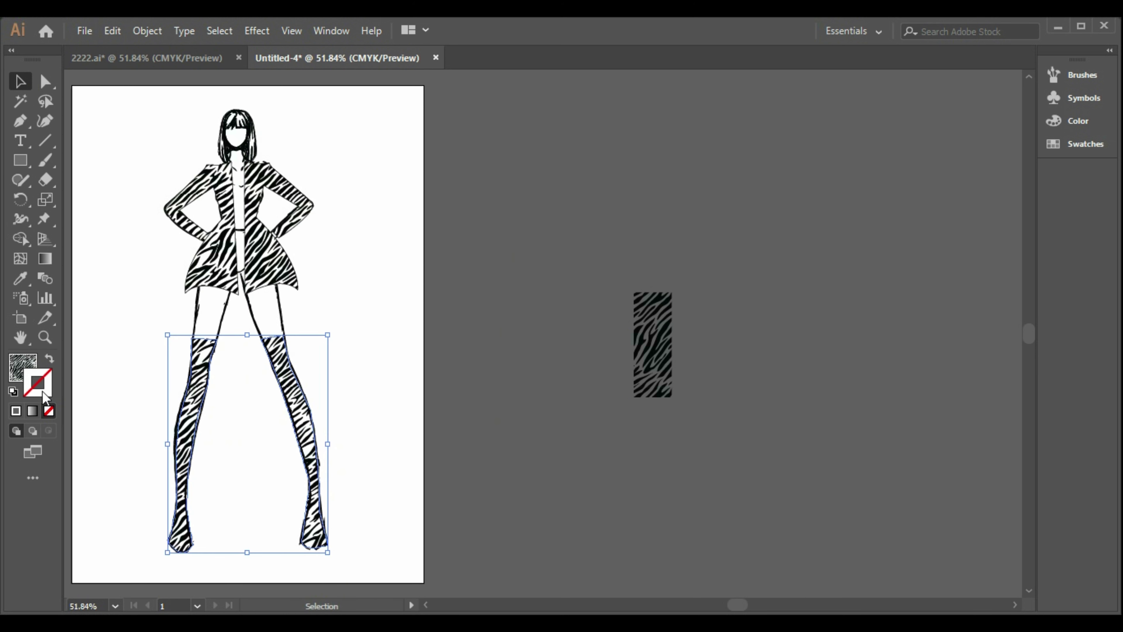
click(1075, 120)
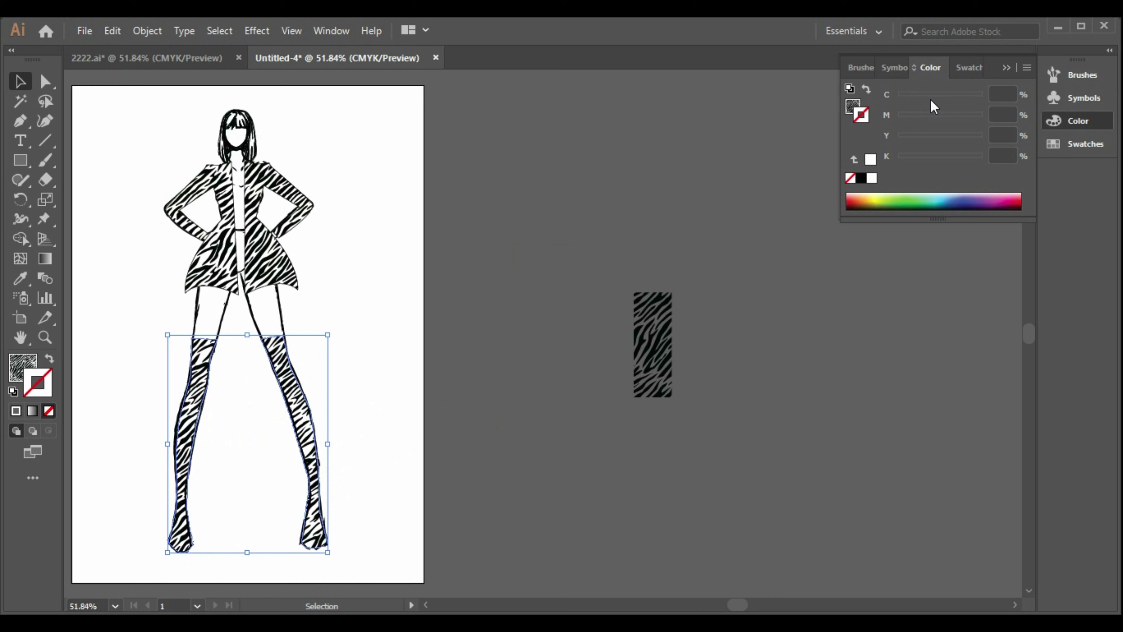
click(861, 178)
click(489, 455)
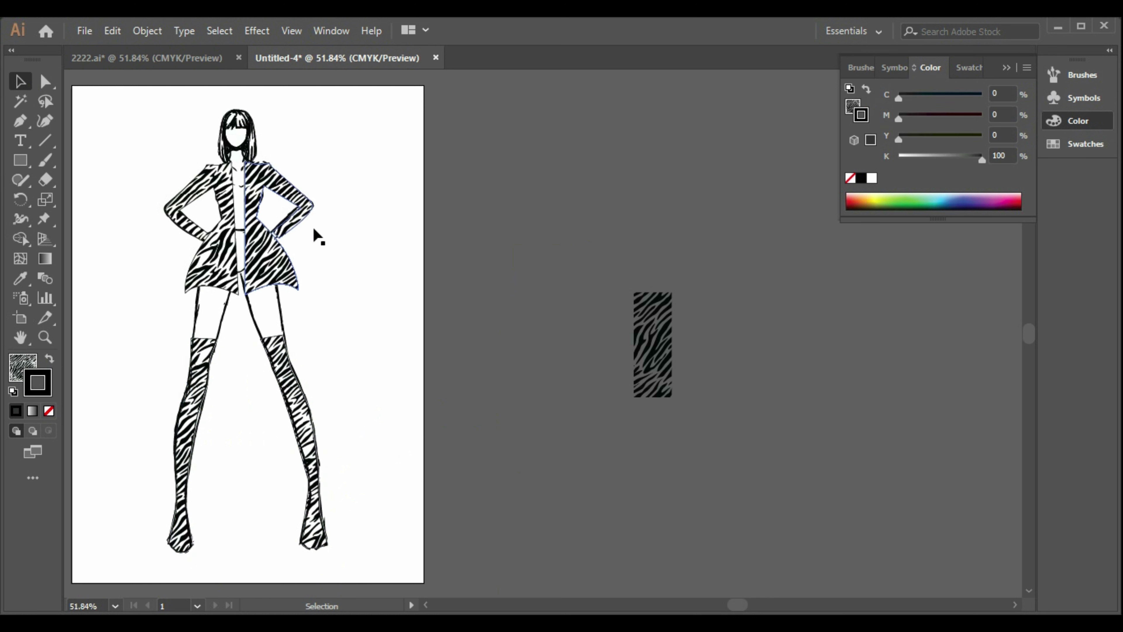
- Copy the patterned bow from 2222.ai and paste it into Untitled-4
click(195, 58)
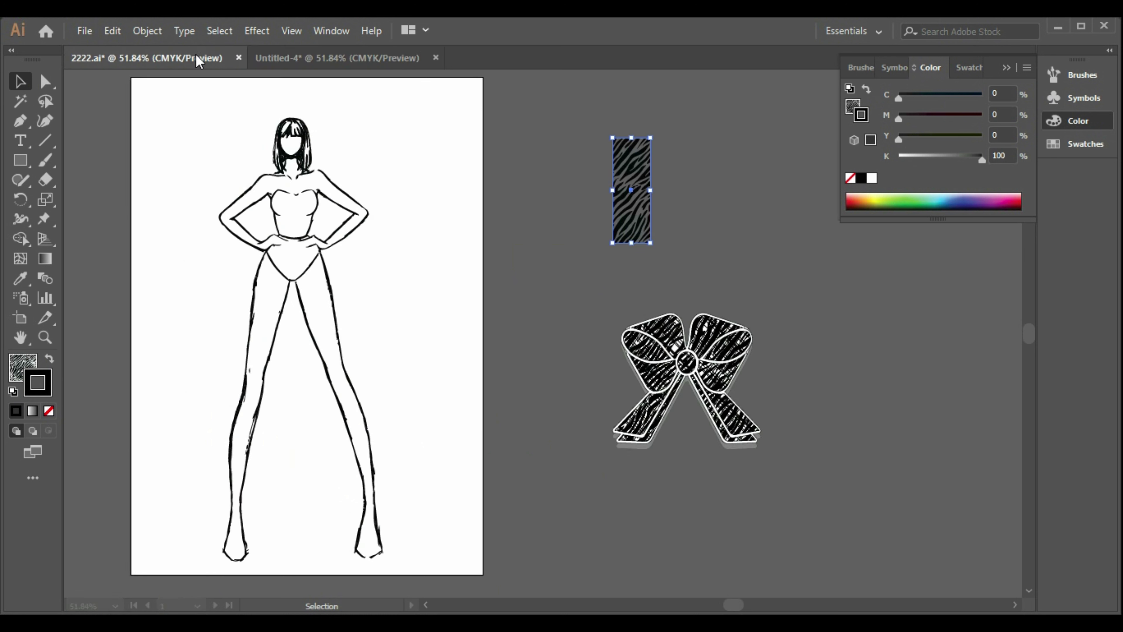
click(725, 367)
key(ctrl+c)
click(336, 58)
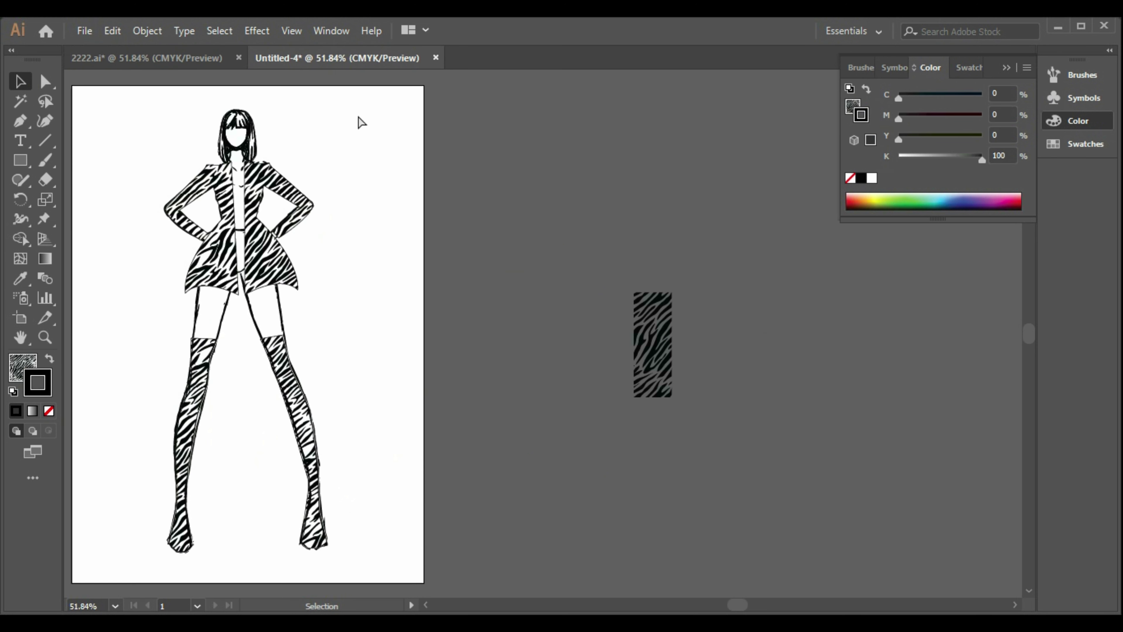
key(ctrl+v)
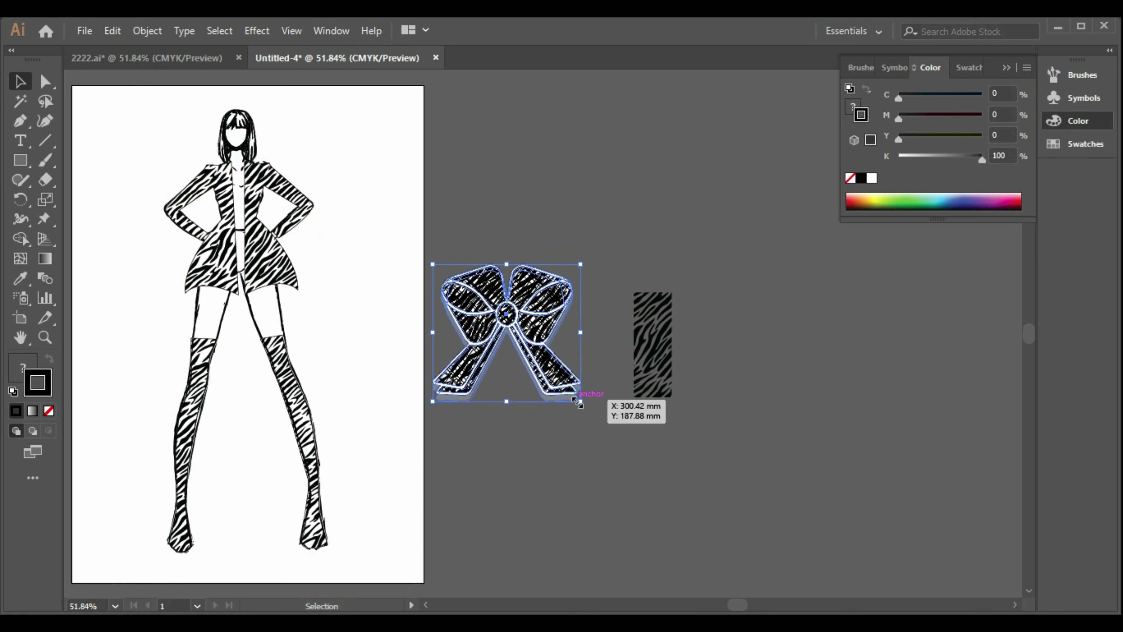
- Scale the bow down to torso width and place it over the figure's chest and waist, centred on the jacket opening
drag(579, 402, 246, 206)
click(557, 374)
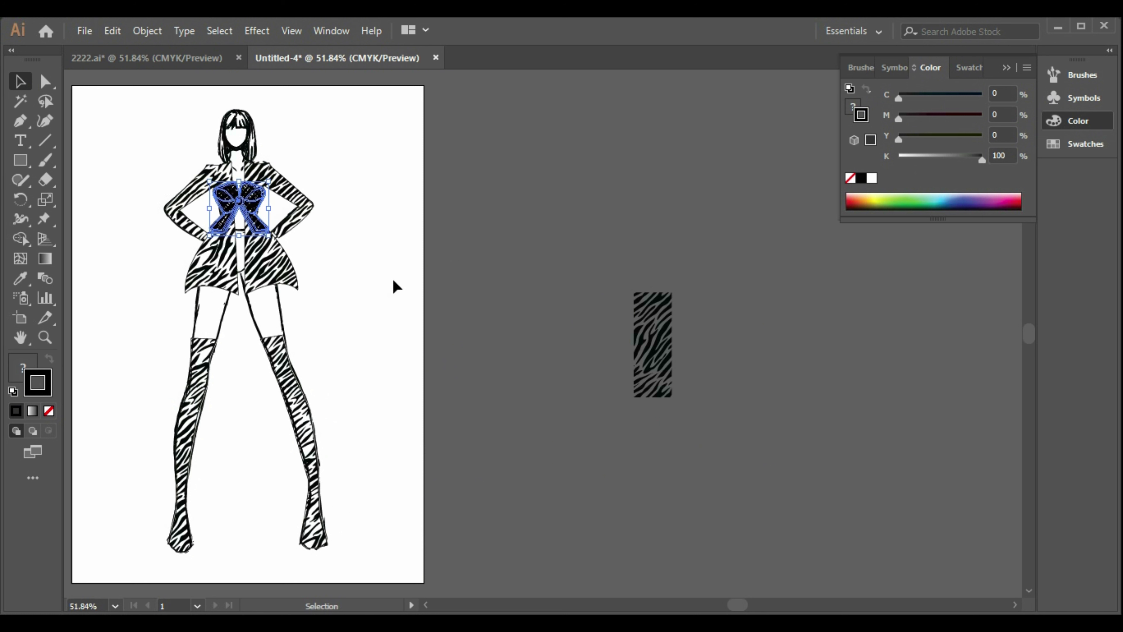
click(451, 349)
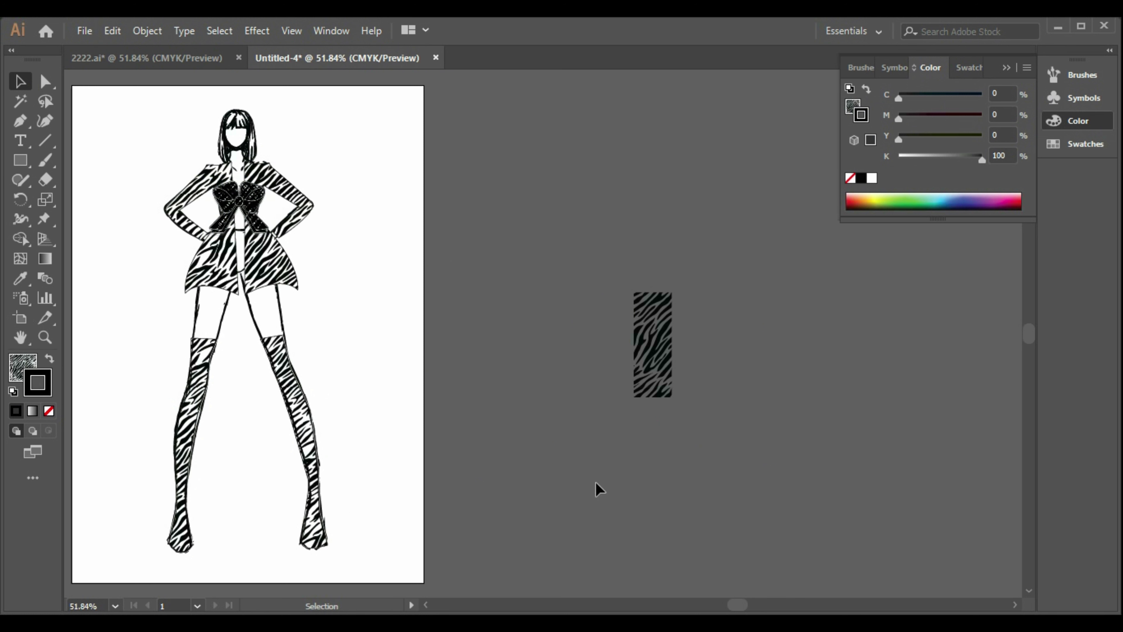
- Delete the zebra-pattern rectangle beside the artboard and select the reflected jacket half on the figure
click(654, 394)
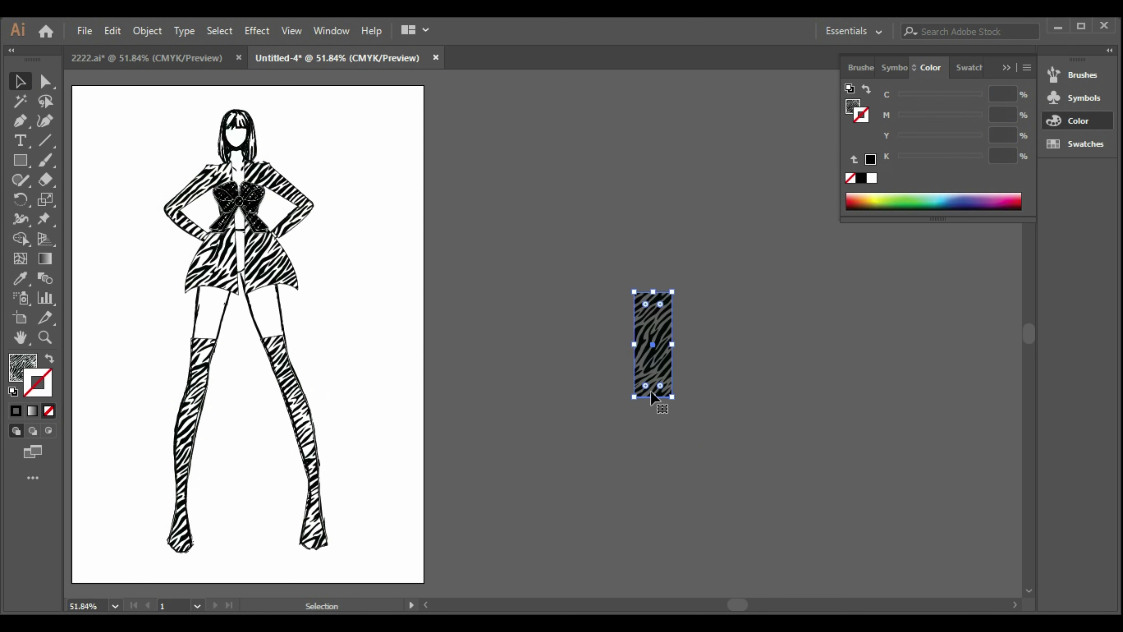
key(Delete)
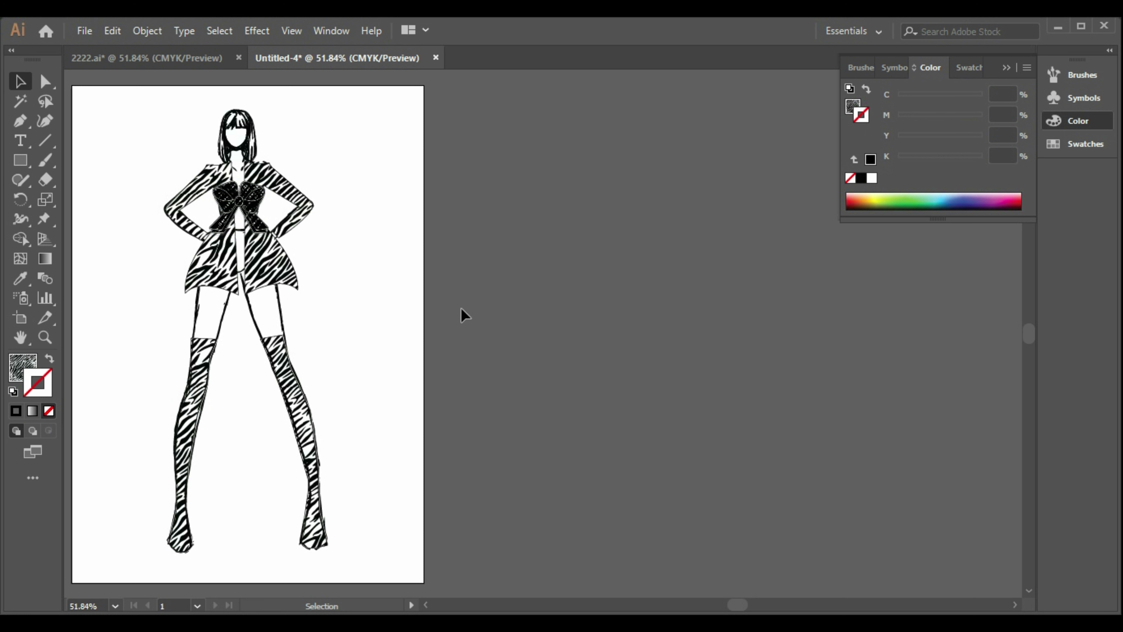
click(269, 257)
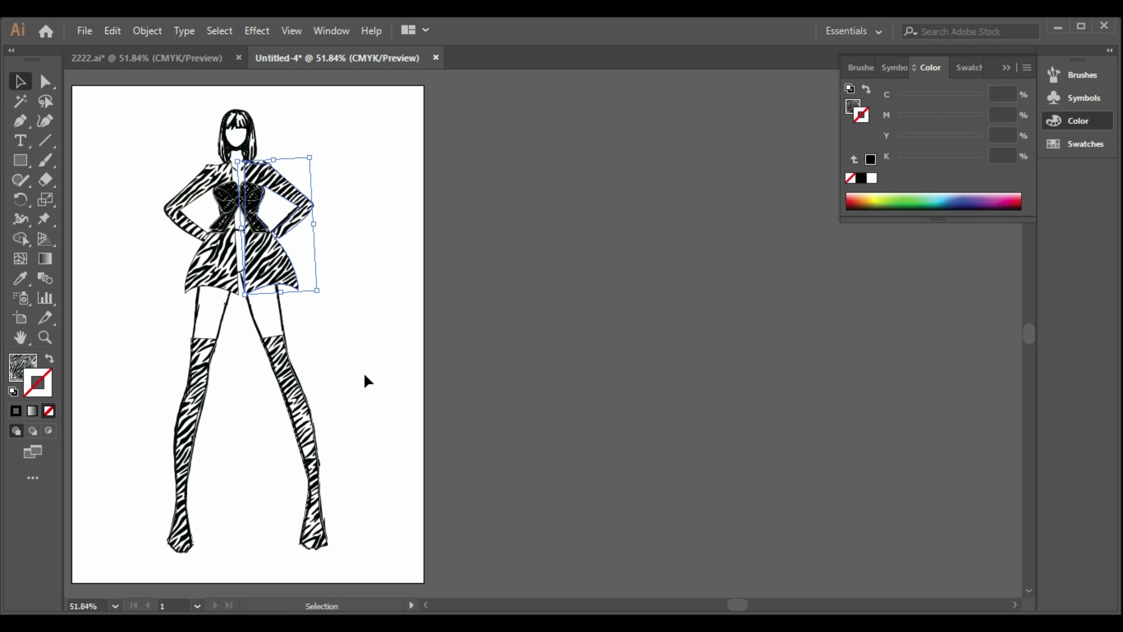
- Draw a four-point zebra-filled panel with the Pen tool across the jacket's front opening, from the waist down to the hem
click(380, 381)
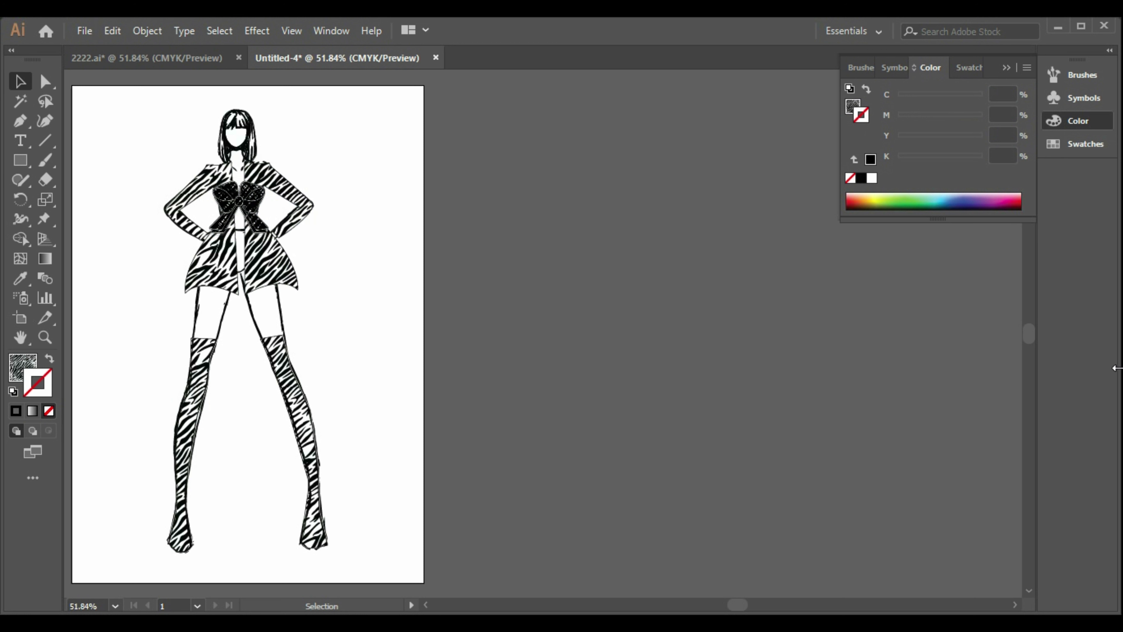
click(21, 124)
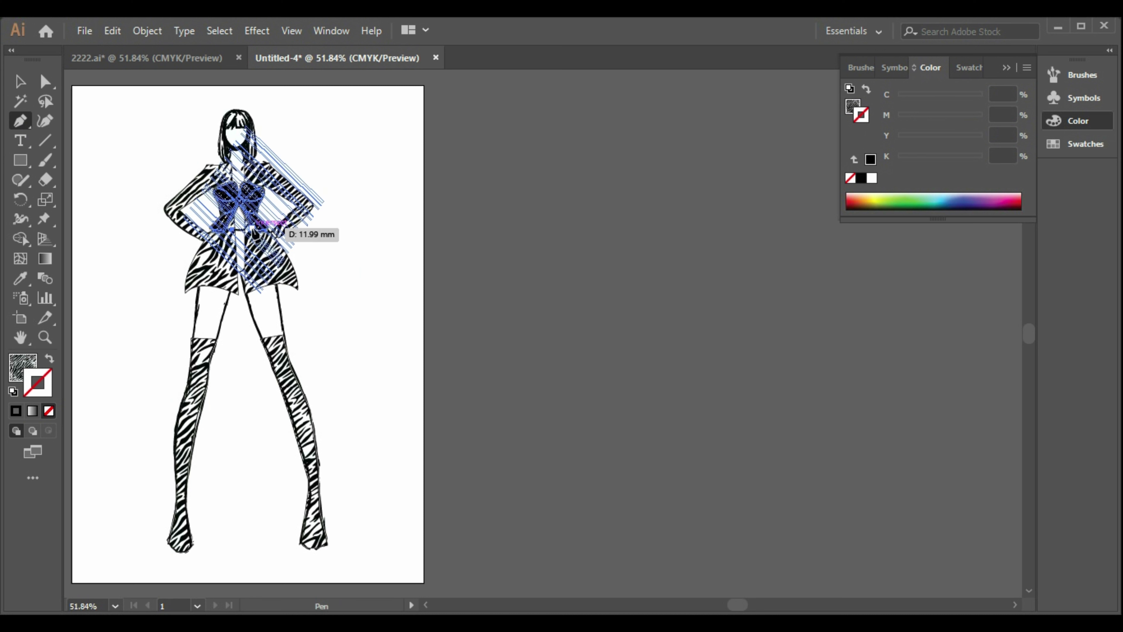
click(252, 228)
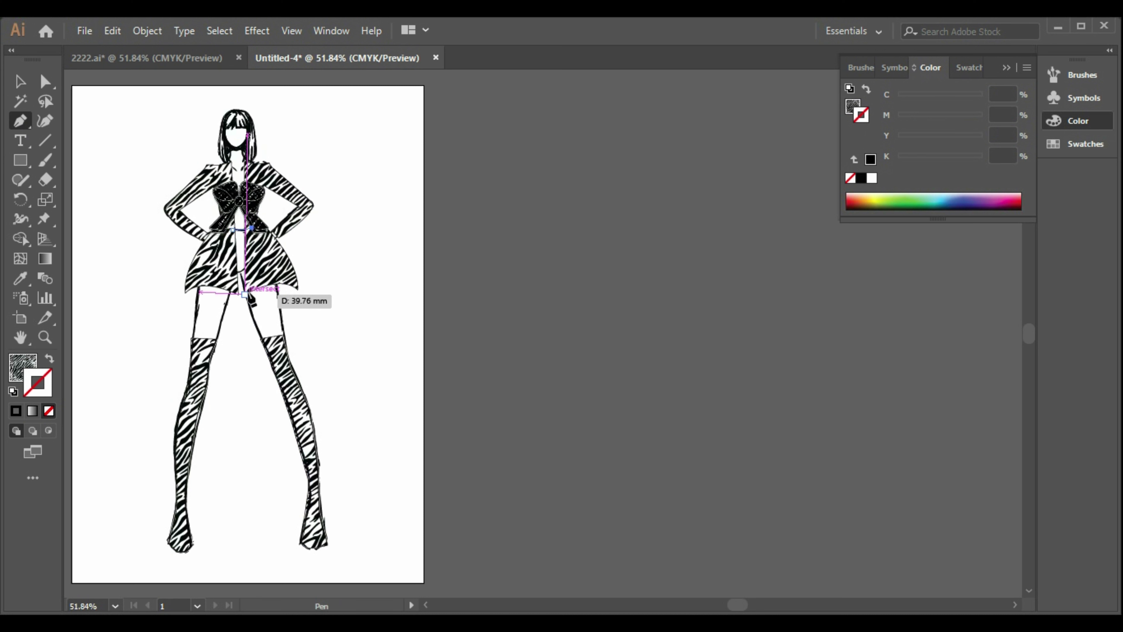
click(237, 295)
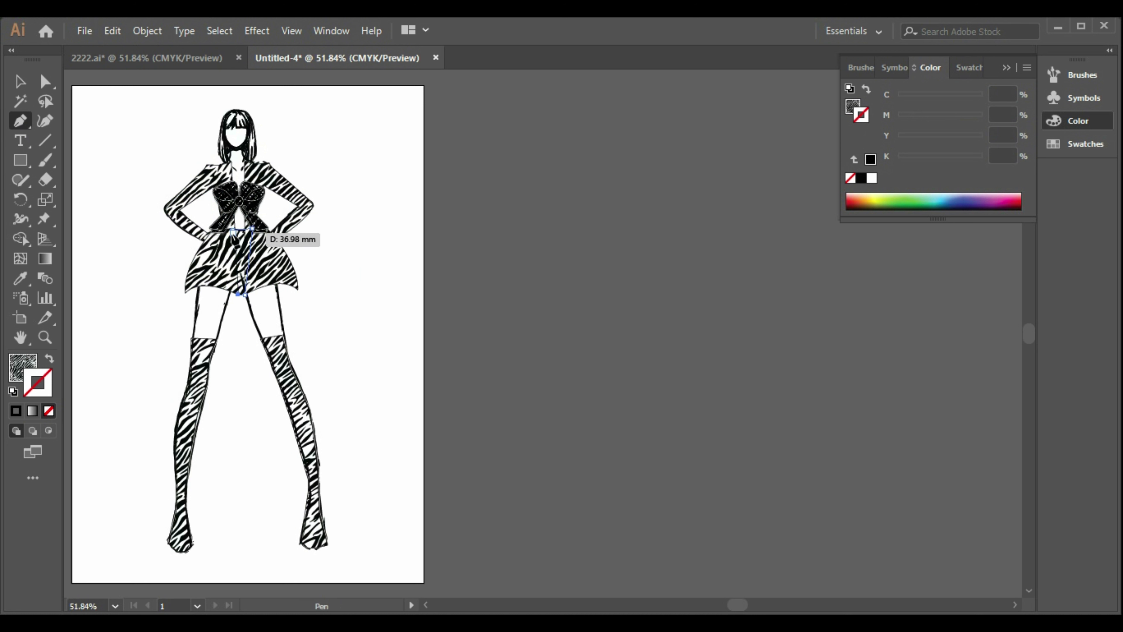
click(233, 229)
click(16, 88)
click(139, 125)
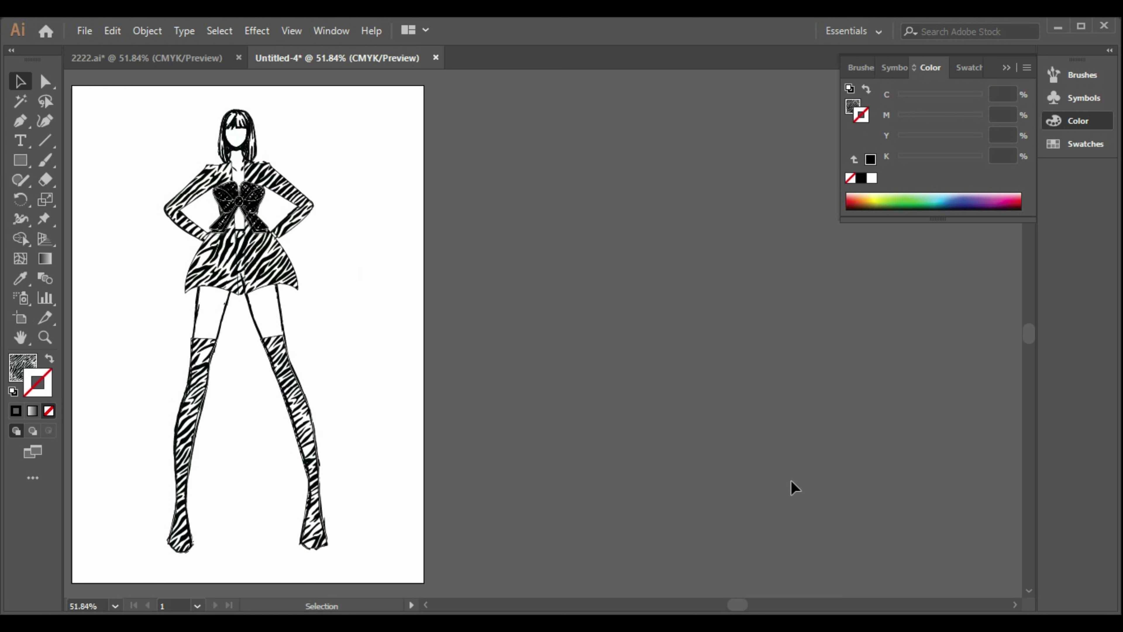
- Remove the zebra panel from the jacket's front opening
click(284, 286)
click(244, 288)
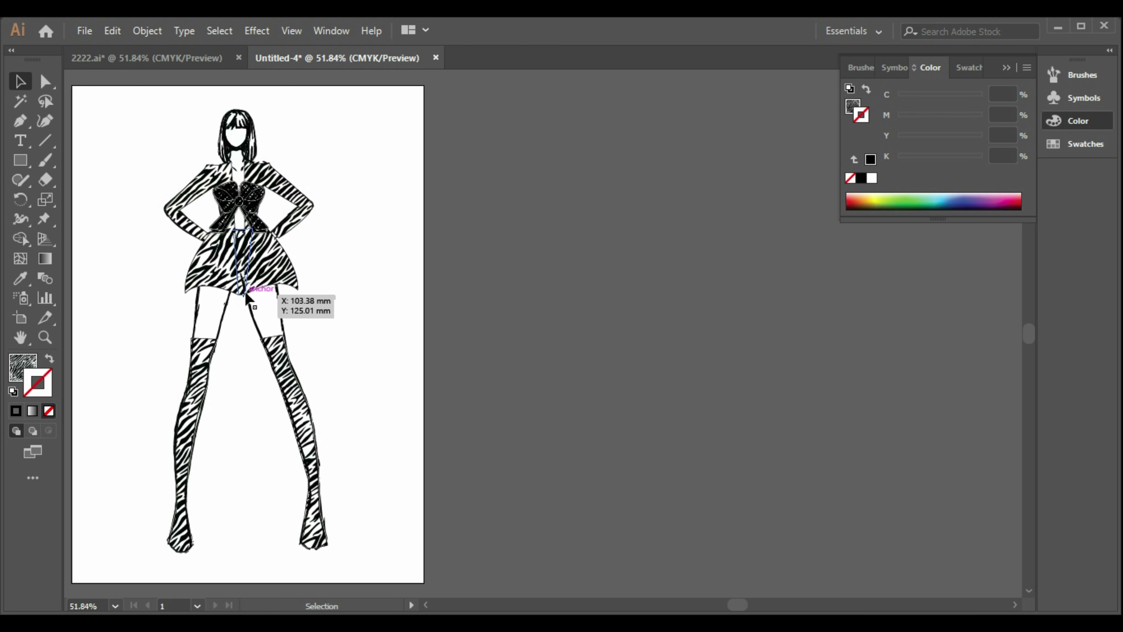
click(335, 283)
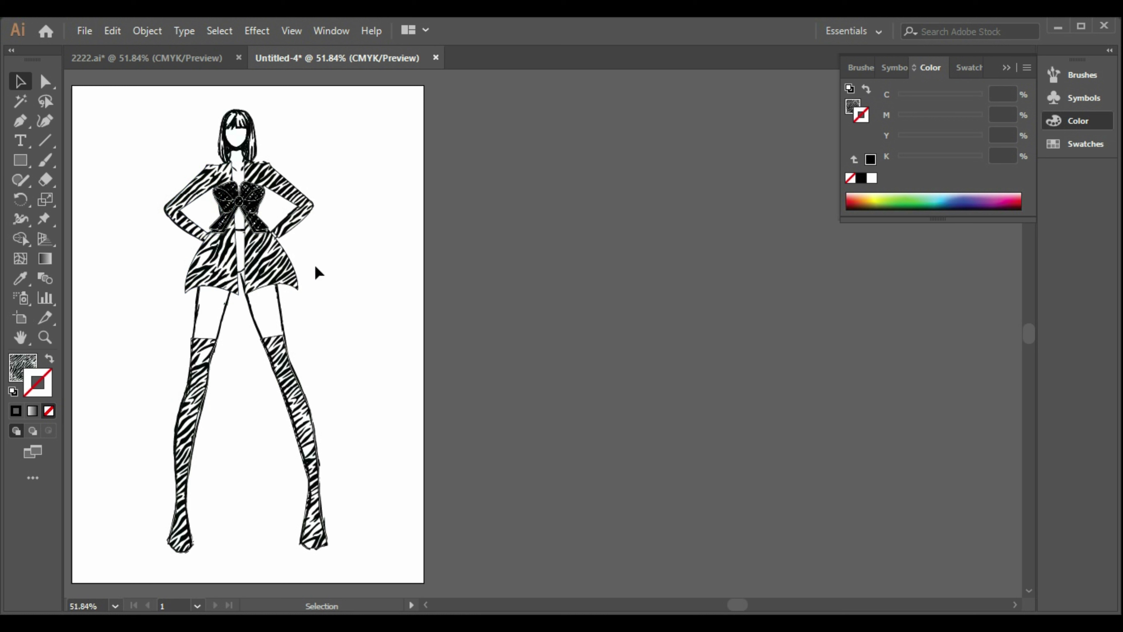
- Try to shift the reflected jacket half slightly towards the figure's centre line
click(259, 288)
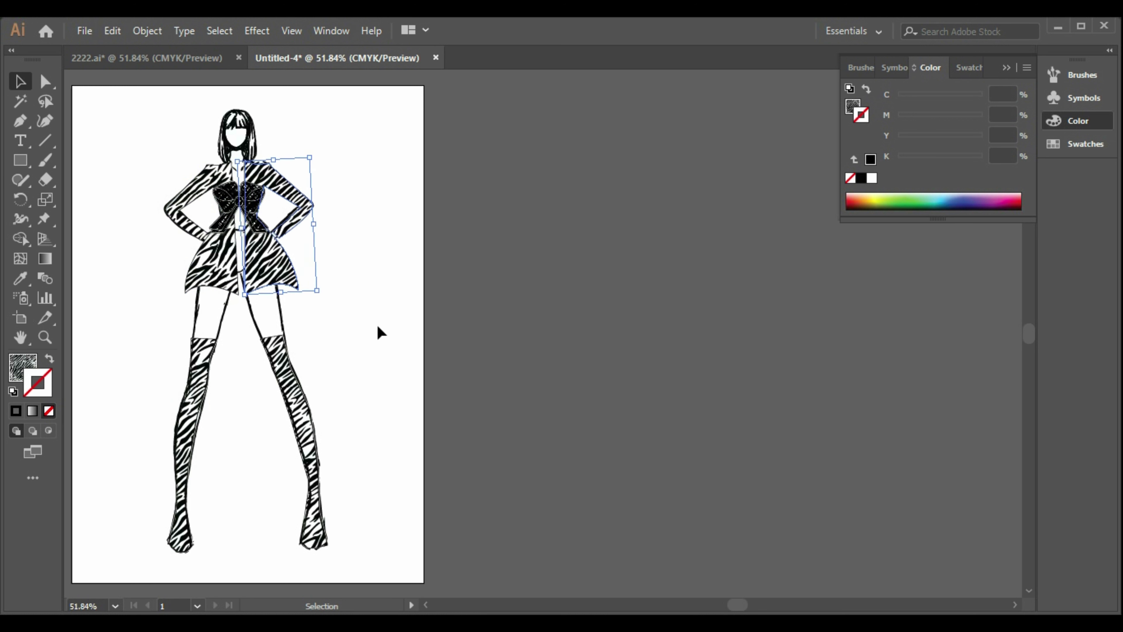
key(Left)
key(Down)
click(396, 337)
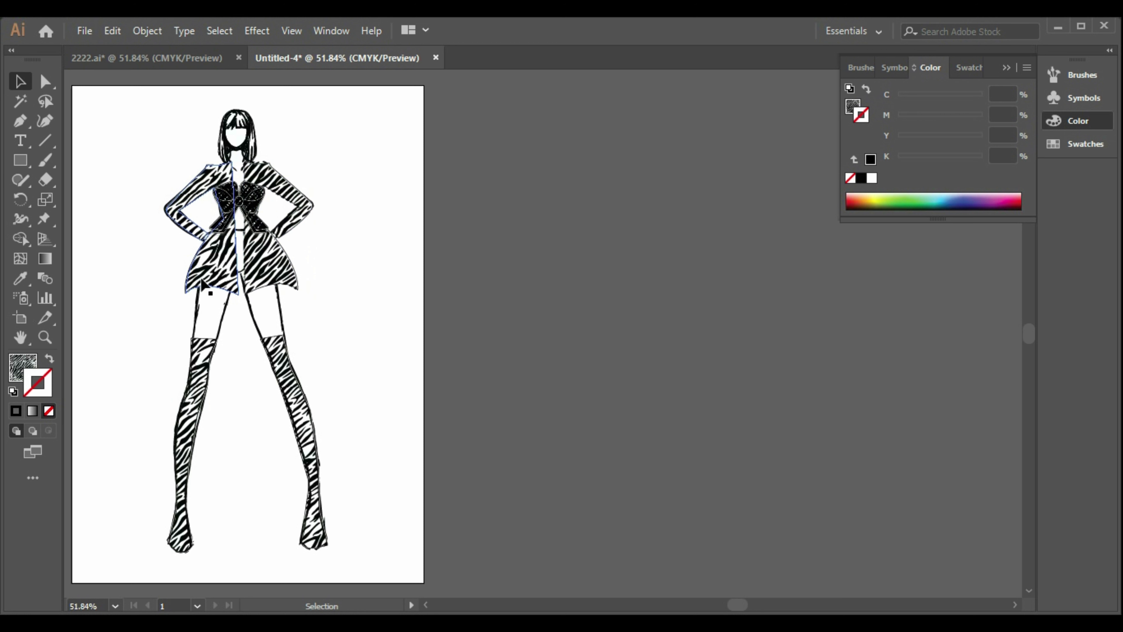
click(264, 275)
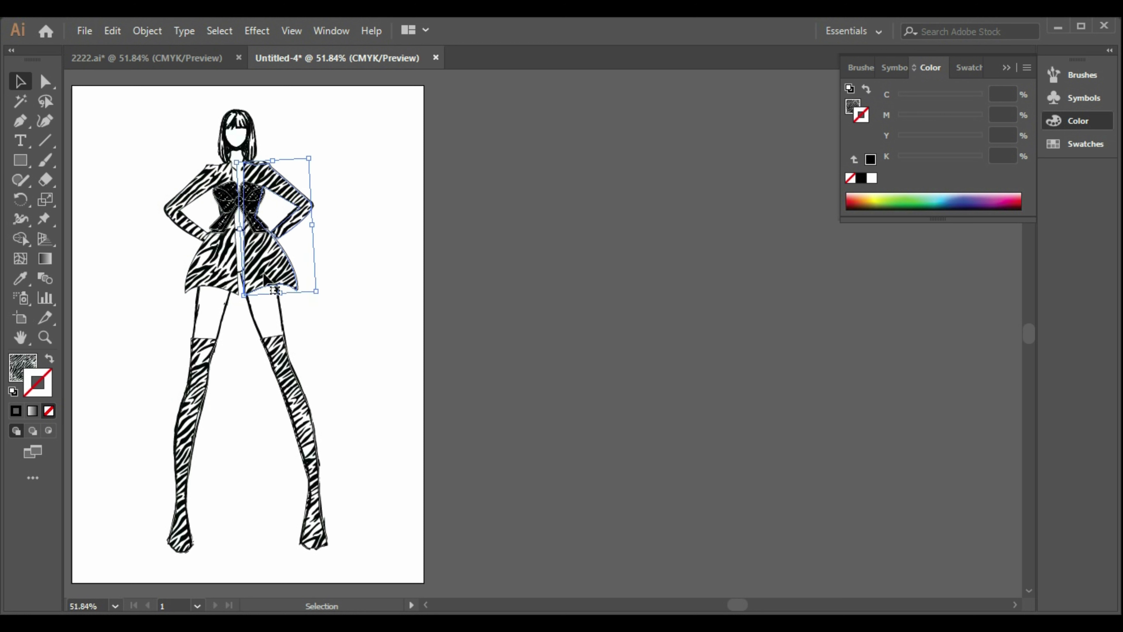
drag(275, 290, 273, 289)
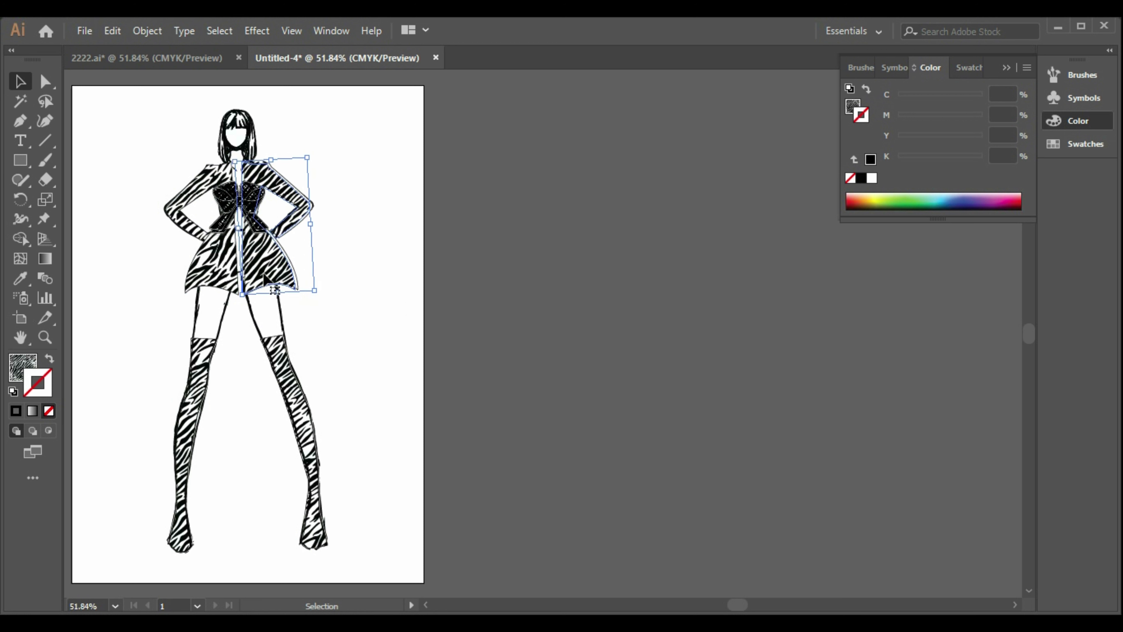
key(ctrl+a)
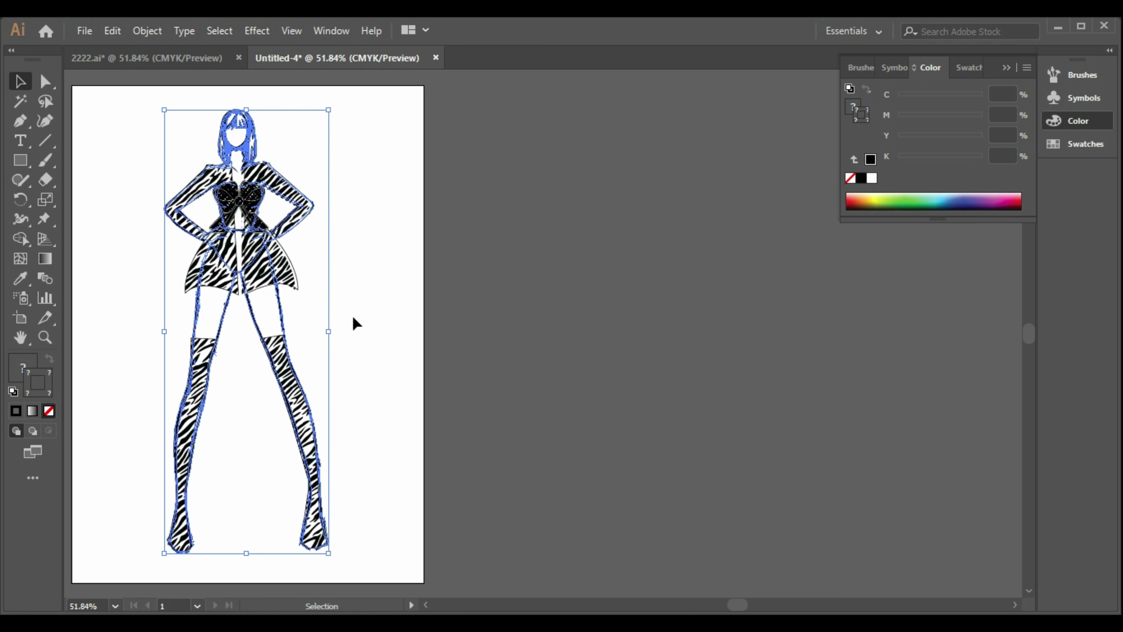
click(354, 322)
- Nudge the reflected jacket half five small increments left to narrow the front opening, then deselect it
click(298, 286)
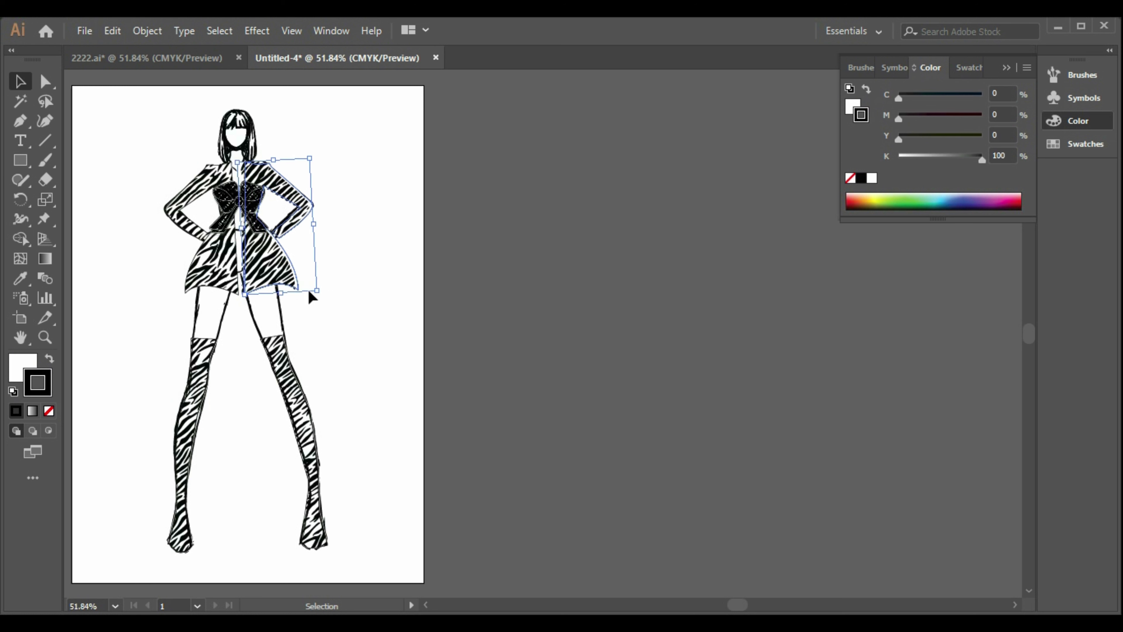
key(Left)
key(Left)
key(Left)
key(Left)
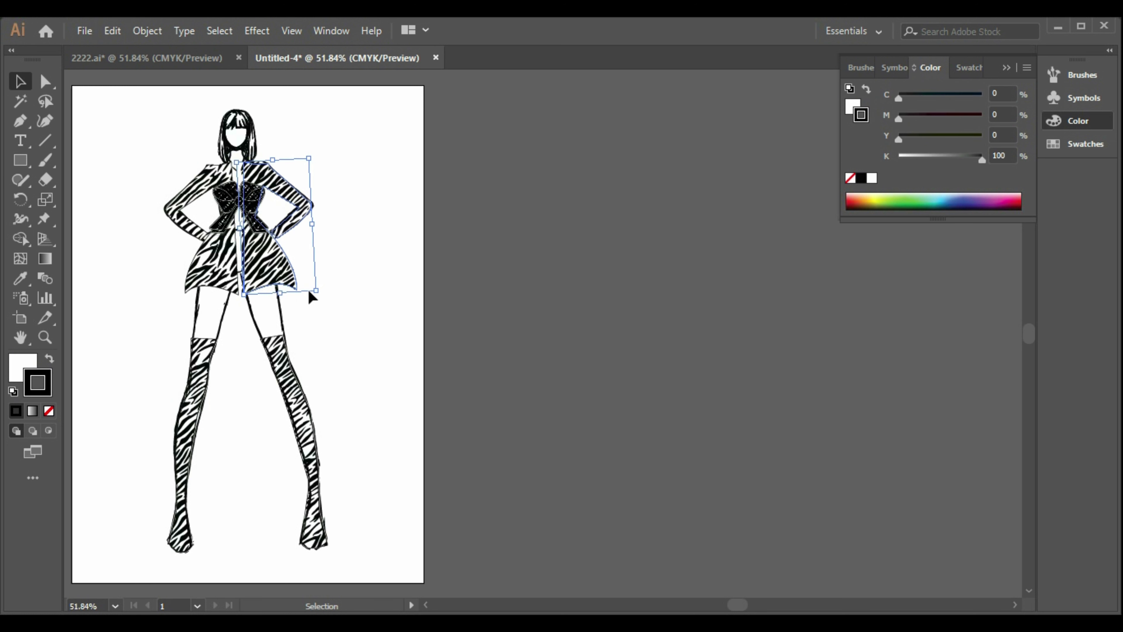
key(Left)
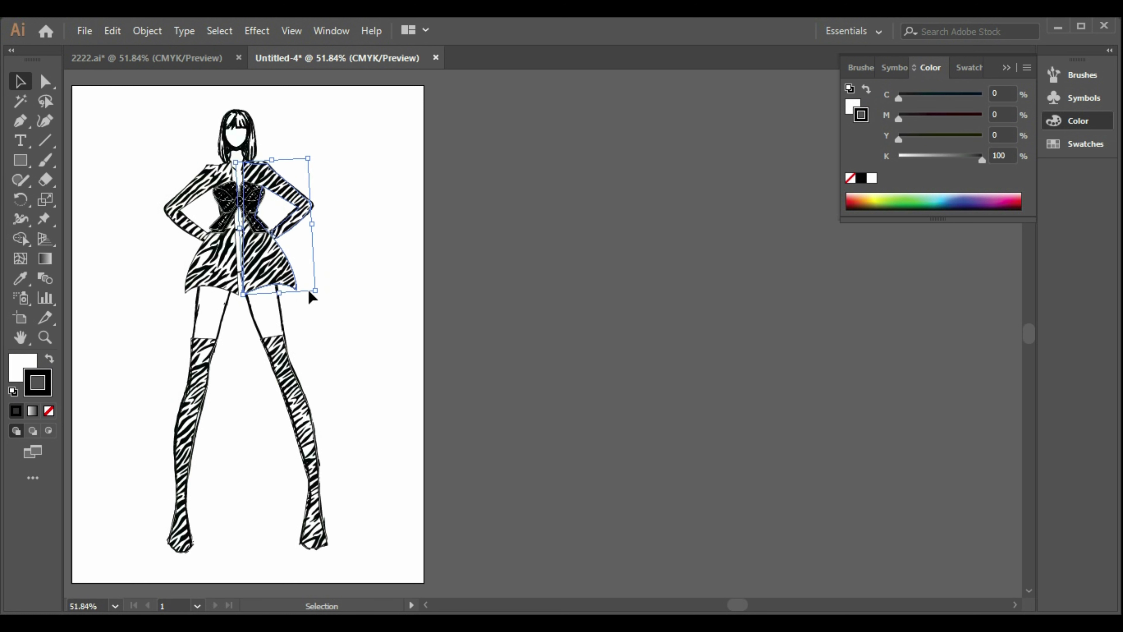
click(427, 375)
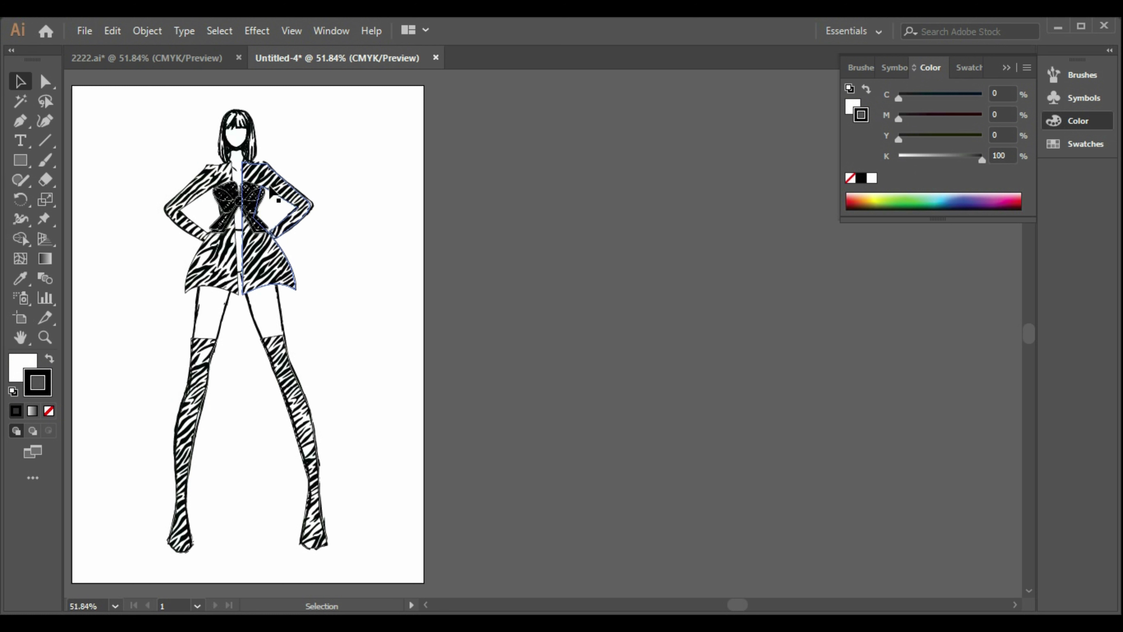
- Load the Arrows_Special brush library and apply its outlined double-headed arrow brush to the zebra boot below the reflected jacket half
click(854, 66)
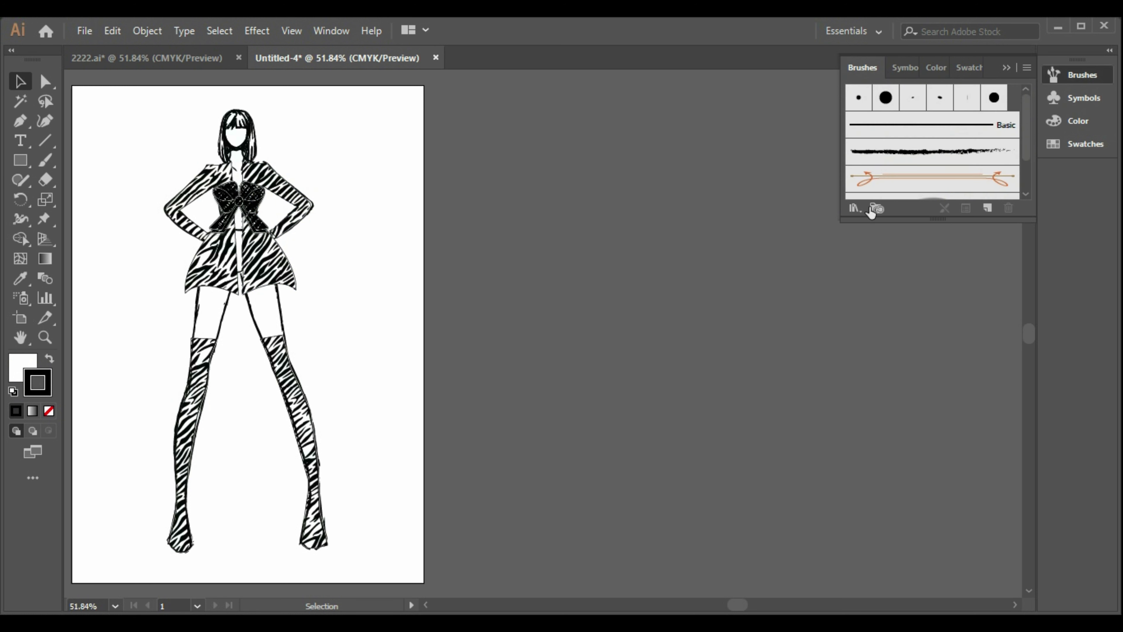
click(856, 208)
mouse_move(893, 258)
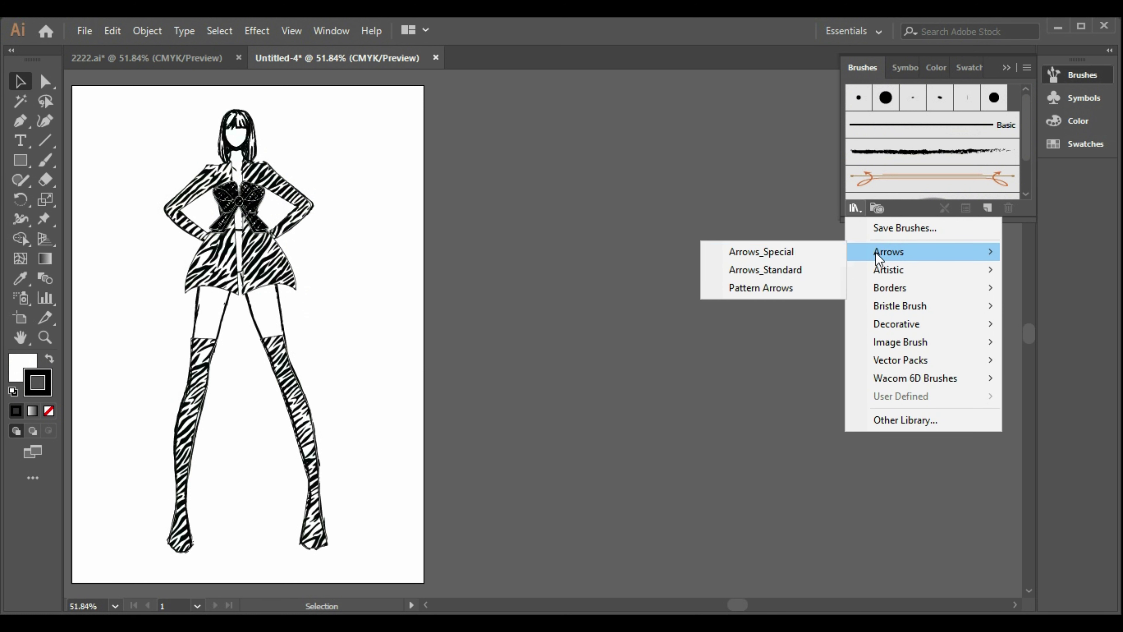
click(798, 258)
click(311, 454)
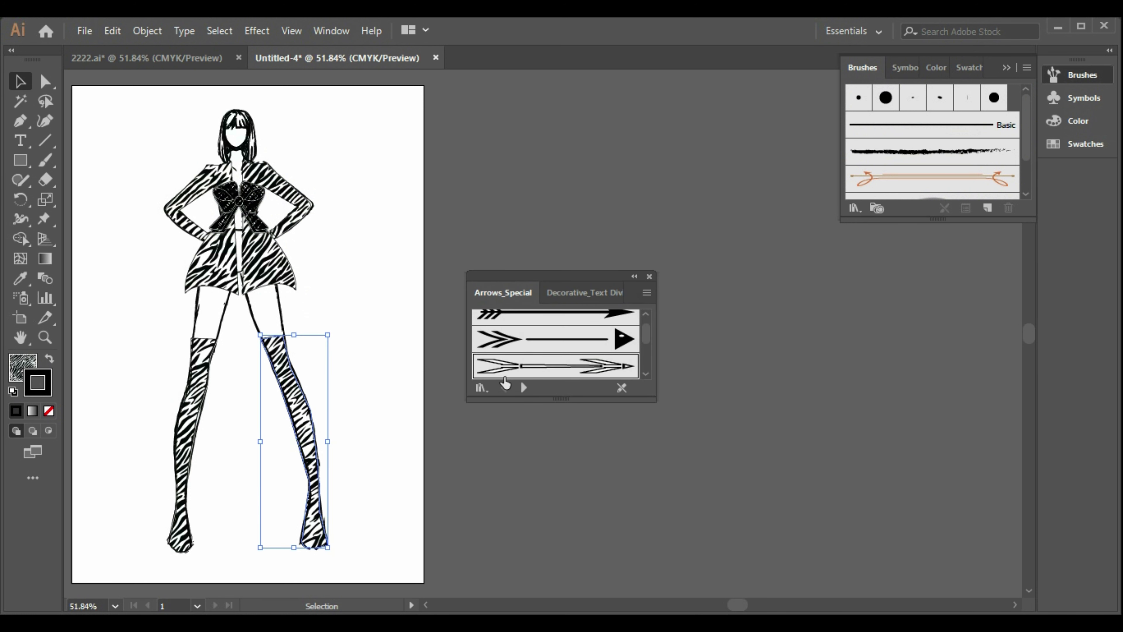
click(525, 371)
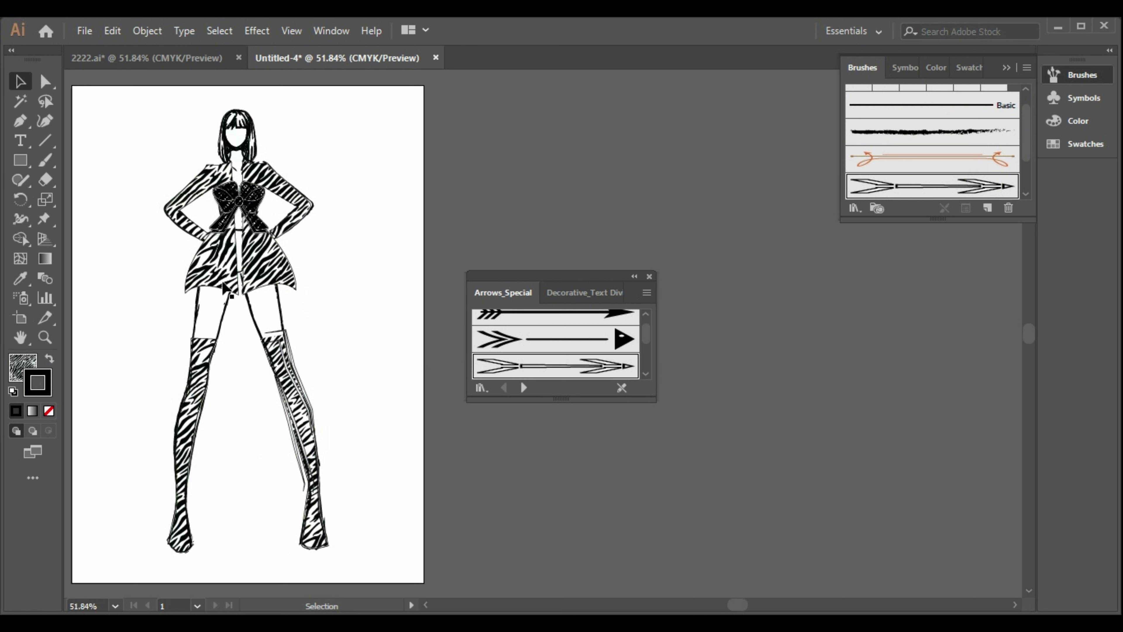
- Apply the same outlined double-headed arrow brush to the outlines of both jacket halves
click(289, 280)
click(522, 372)
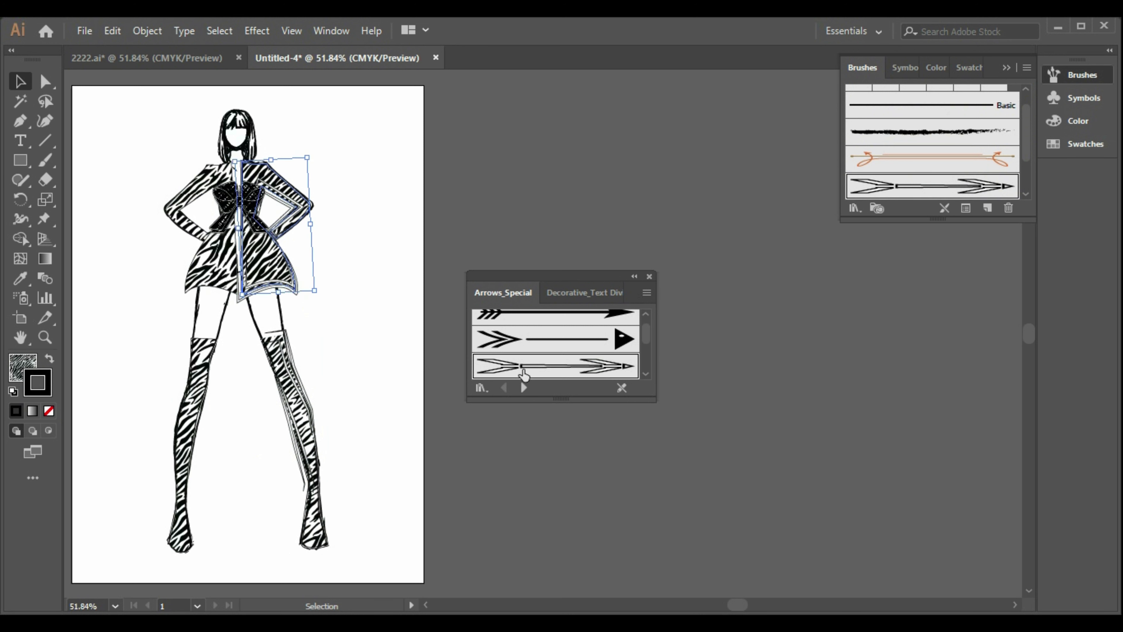
click(389, 411)
click(194, 274)
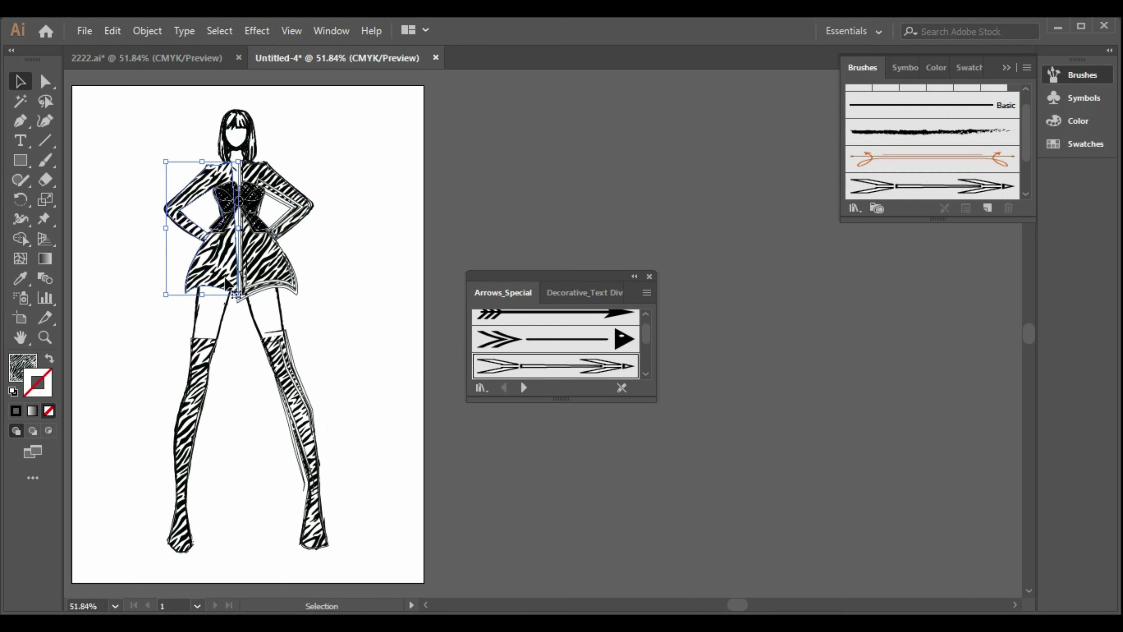
click(497, 366)
click(394, 375)
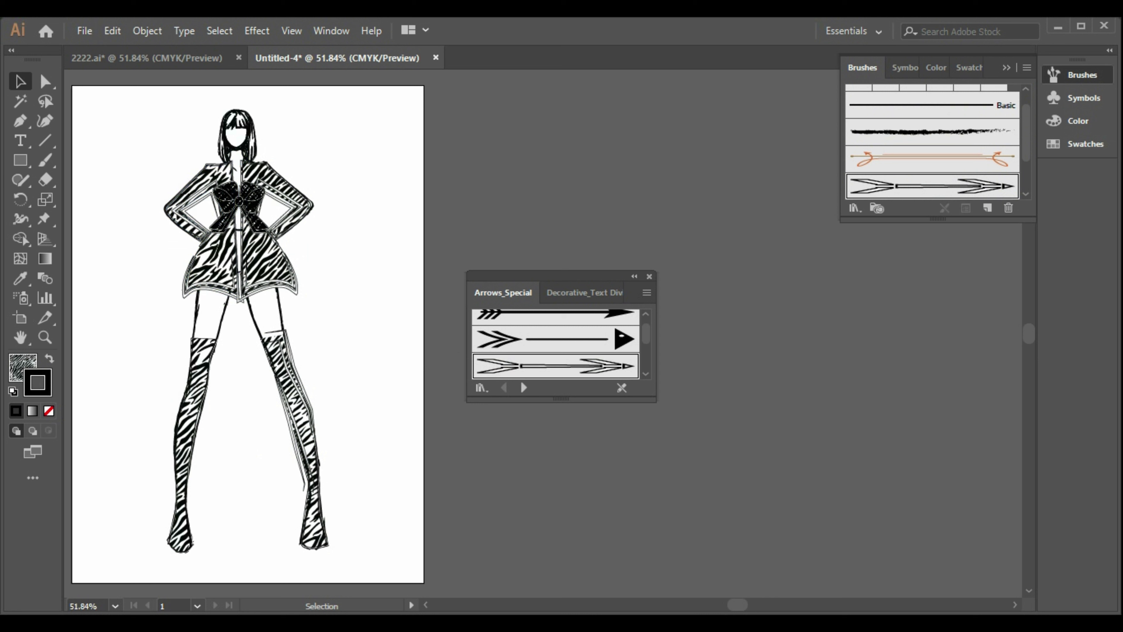
- Apply the outlined double-headed arrow brush to the remaining boot and close the Arrows_Special library
click(207, 428)
click(499, 369)
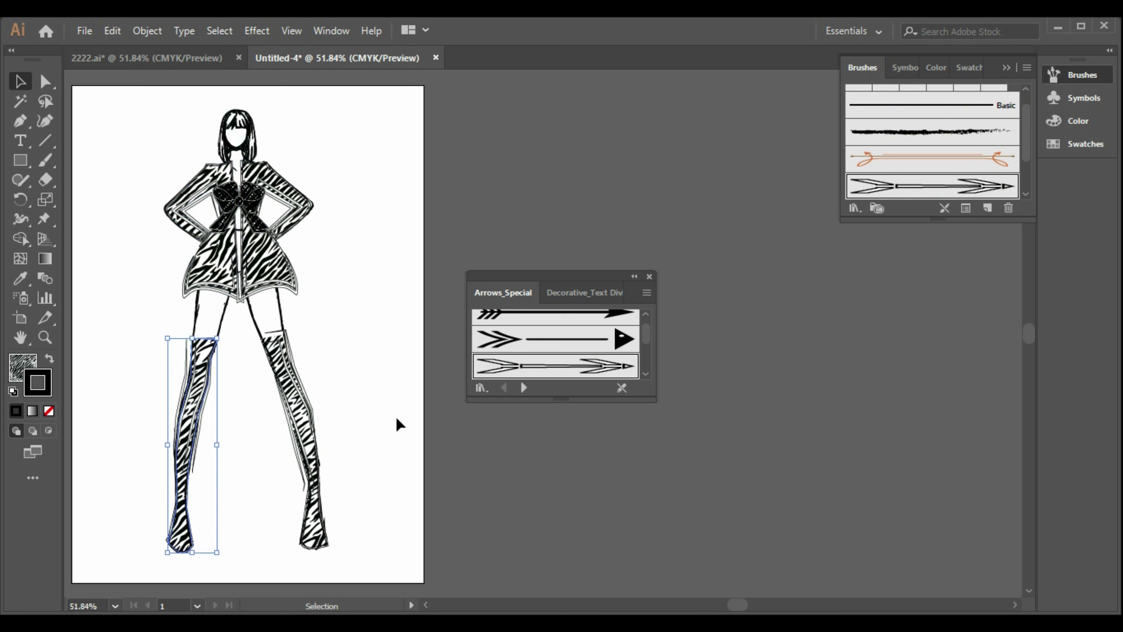
click(396, 425)
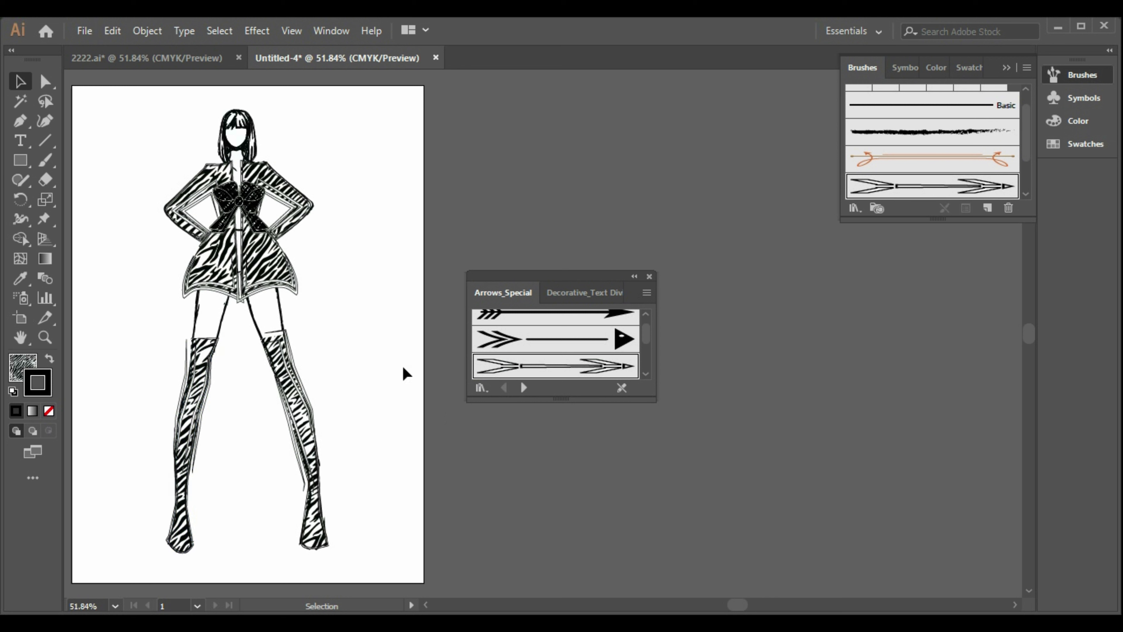
click(261, 206)
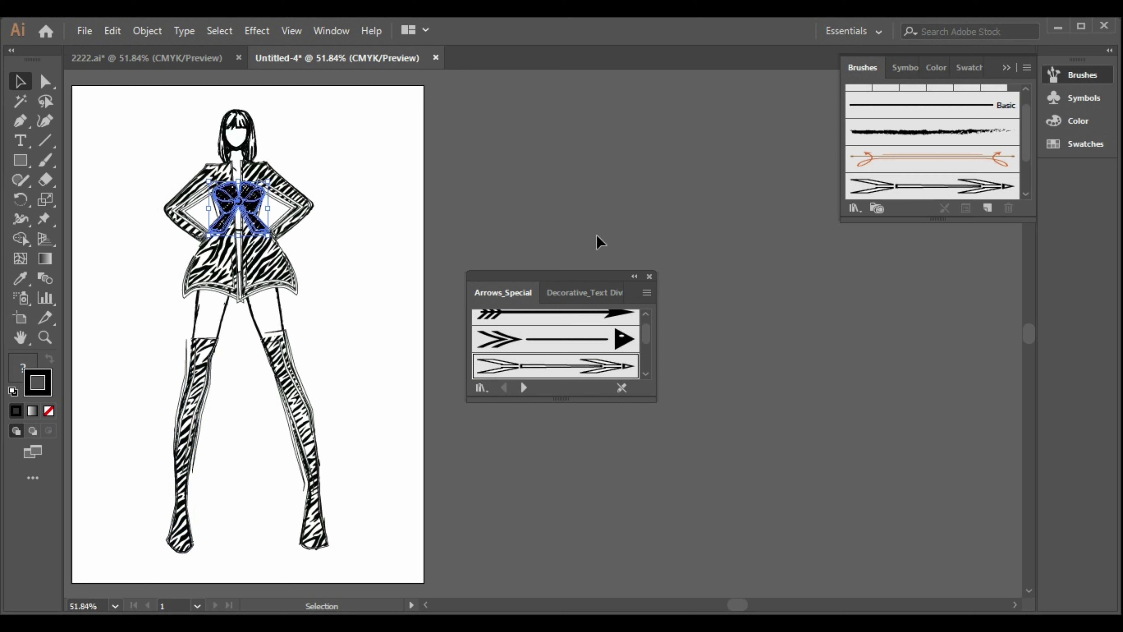
click(502, 256)
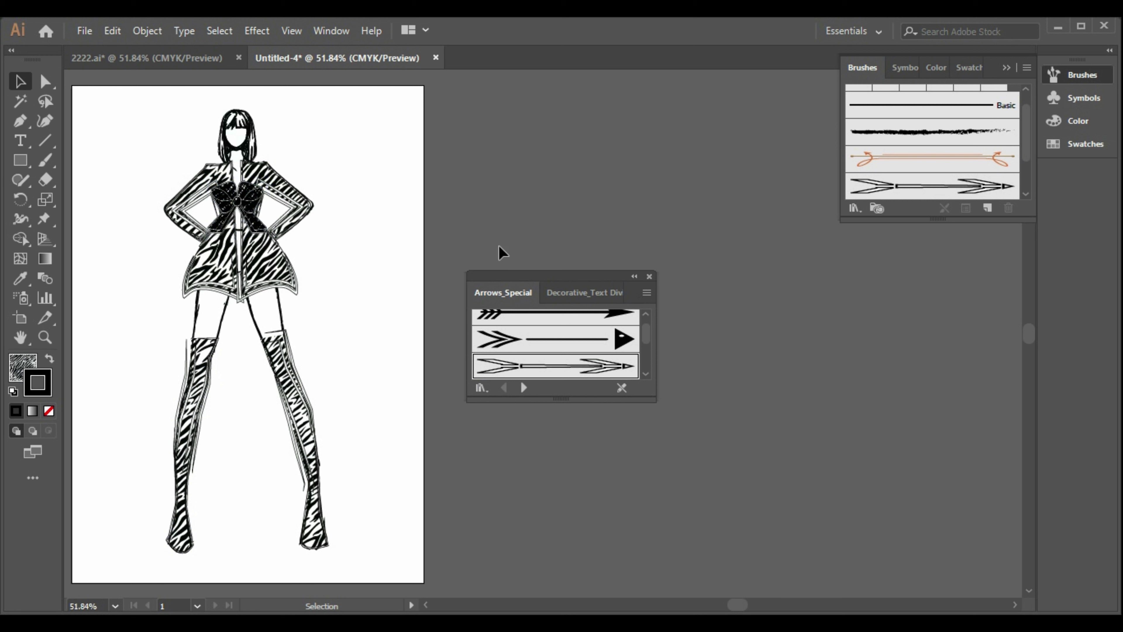
click(649, 277)
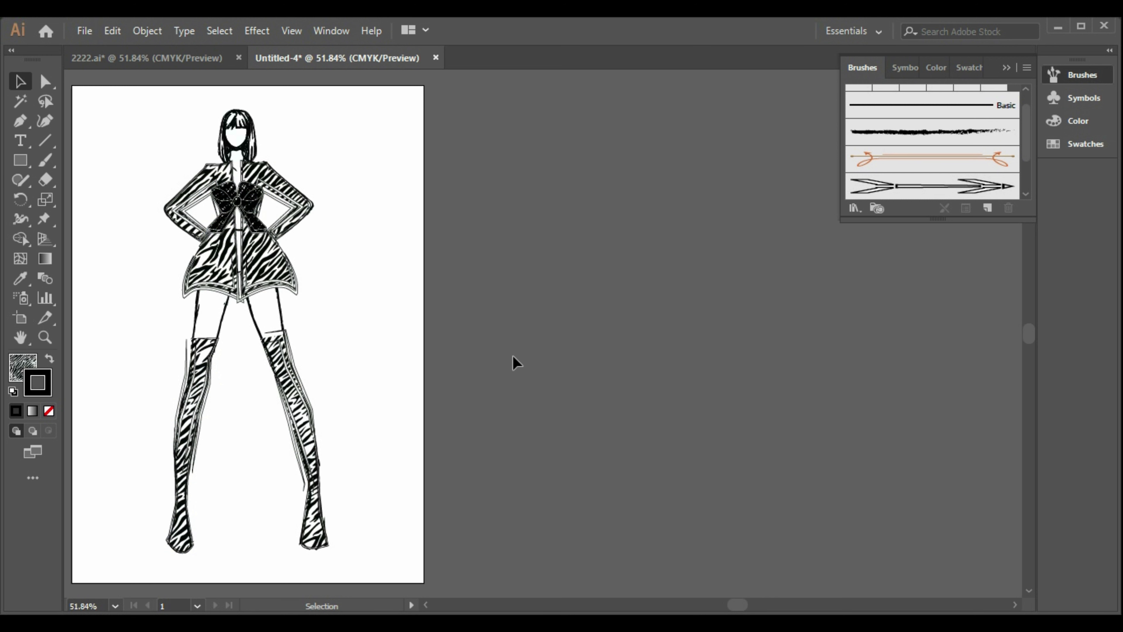
- Draw a zebra-filled rectangle covering the whole artboard over the figure
scroll(630, 445, down, 2)
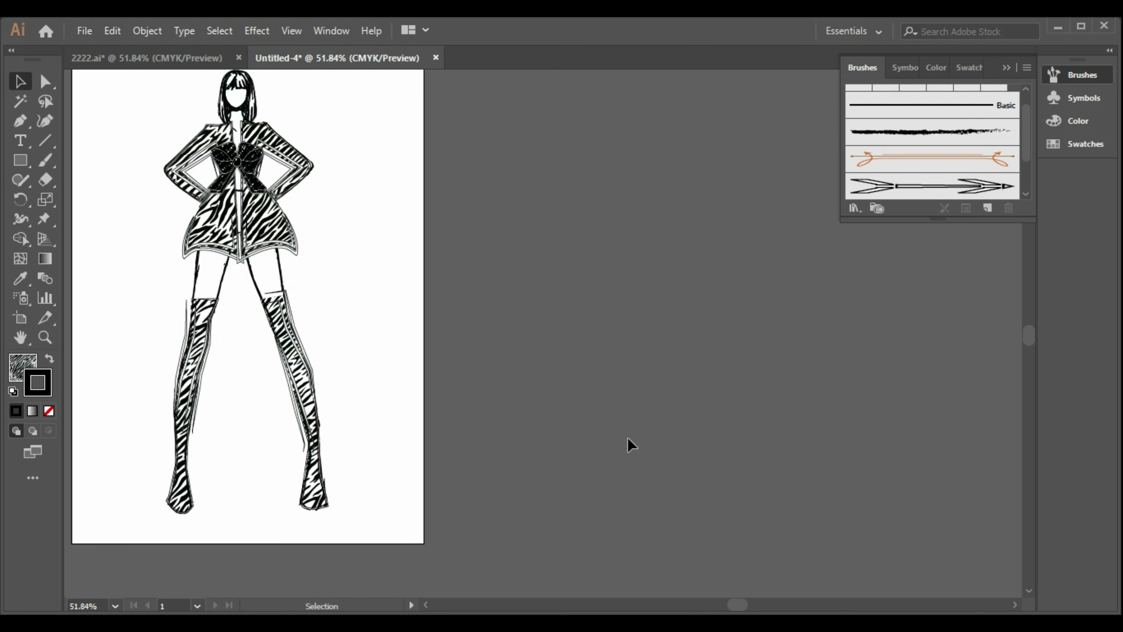
scroll(630, 444, up, 1)
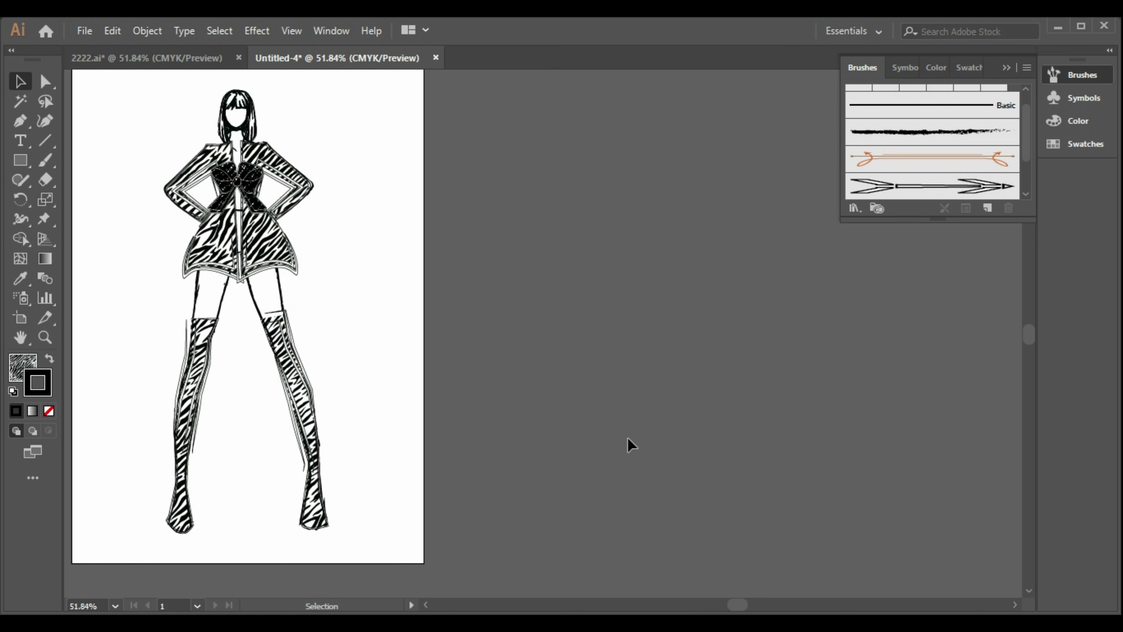
click(1013, 607)
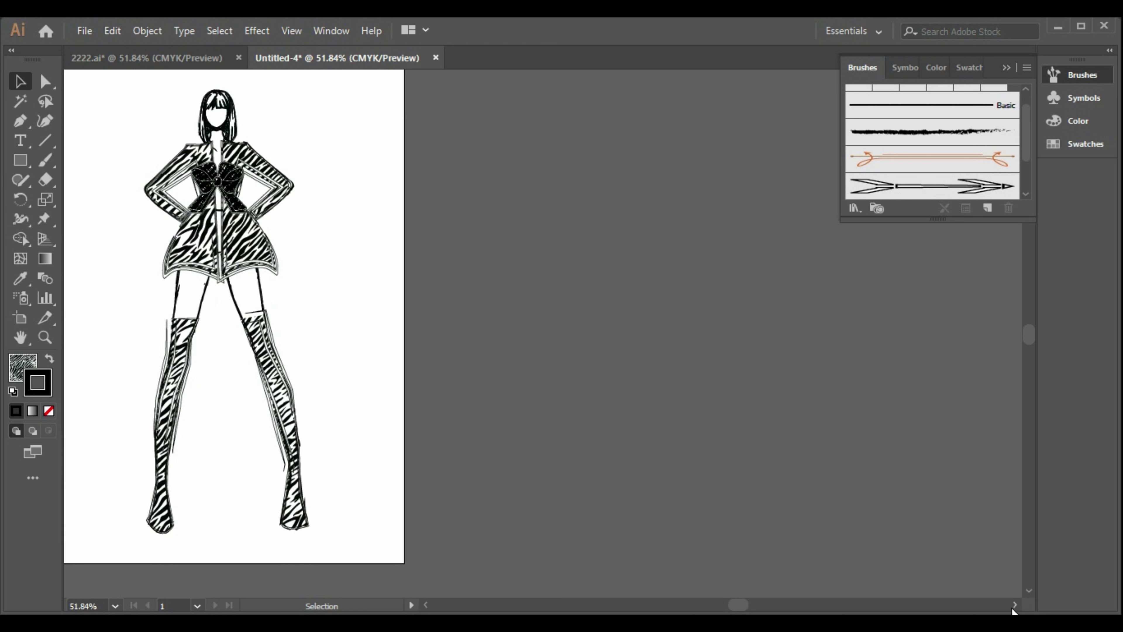
click(426, 605)
click(426, 605)
click(425, 605)
scroll(566, 499, up, 1)
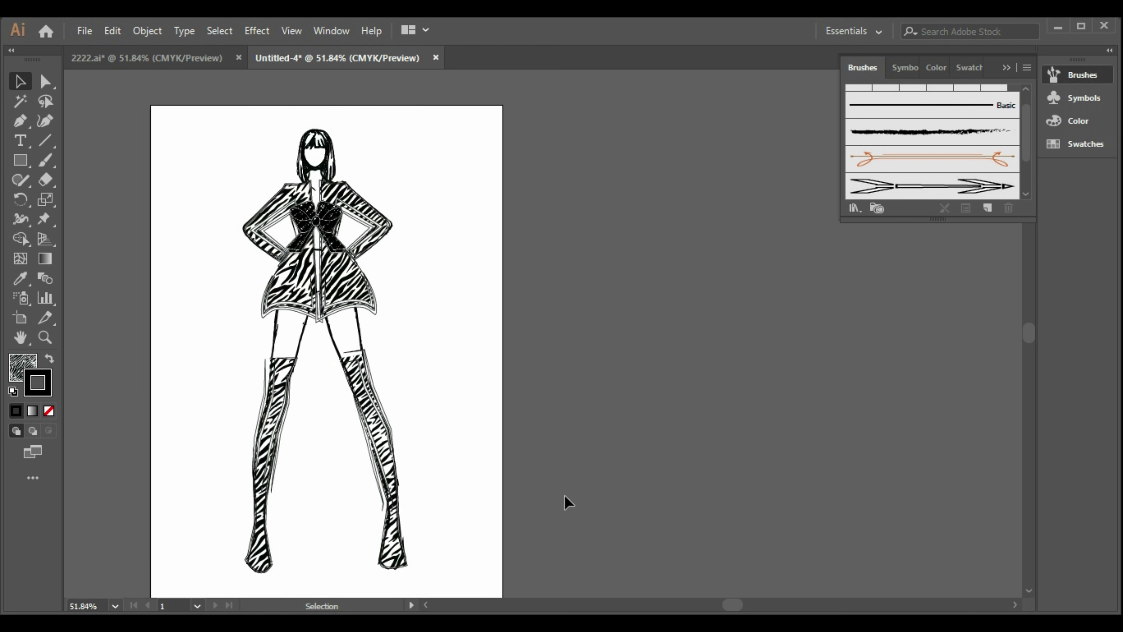
click(20, 160)
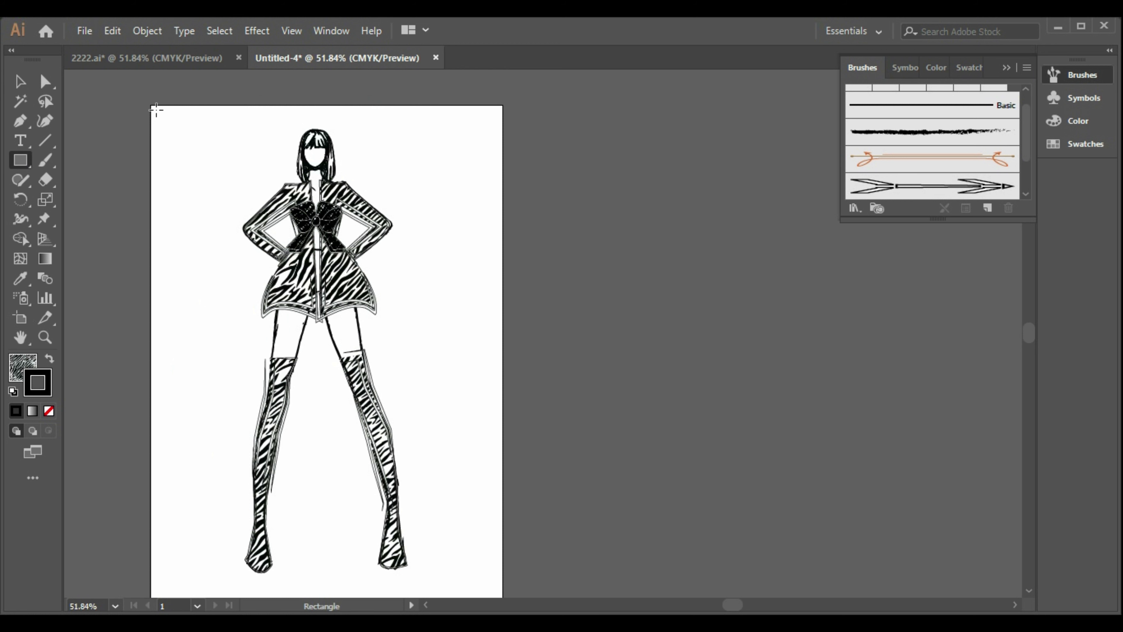
drag(156, 109, 503, 543)
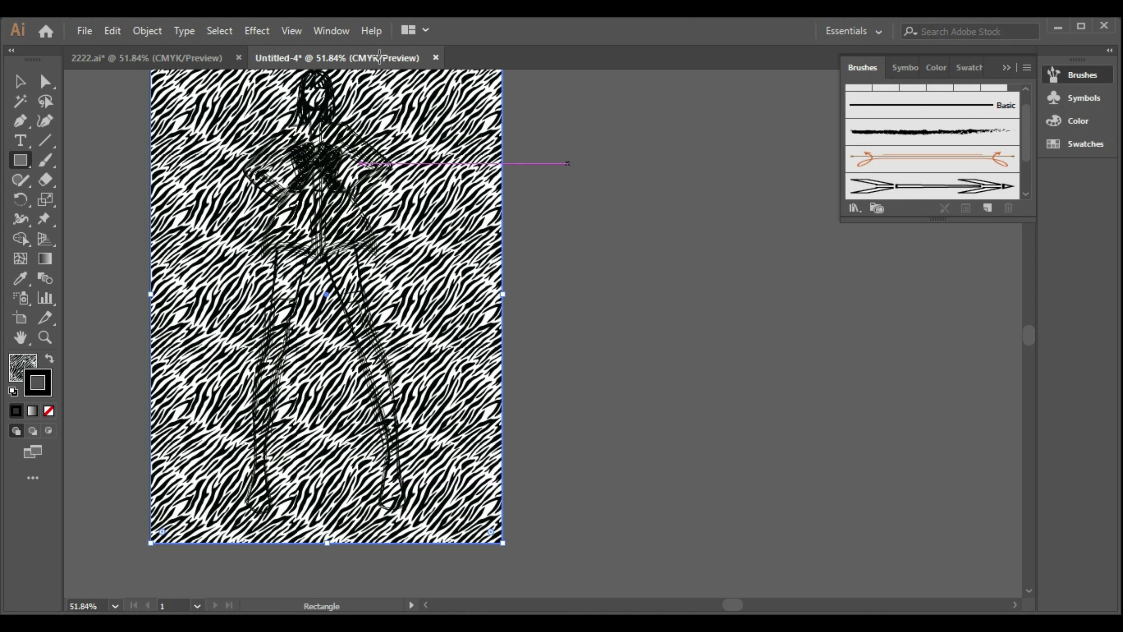
click(20, 81)
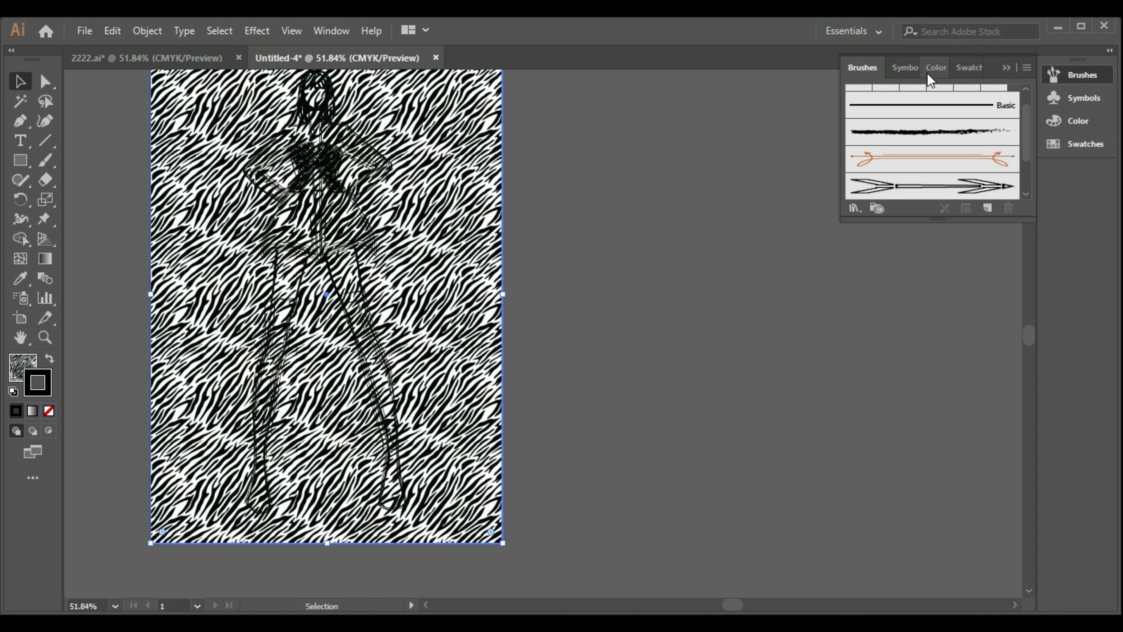
- Replace the zebra fill of the artboard-sized rectangle with a solid dusty pink, about C 16, M 49, Y 34, K 0
click(927, 74)
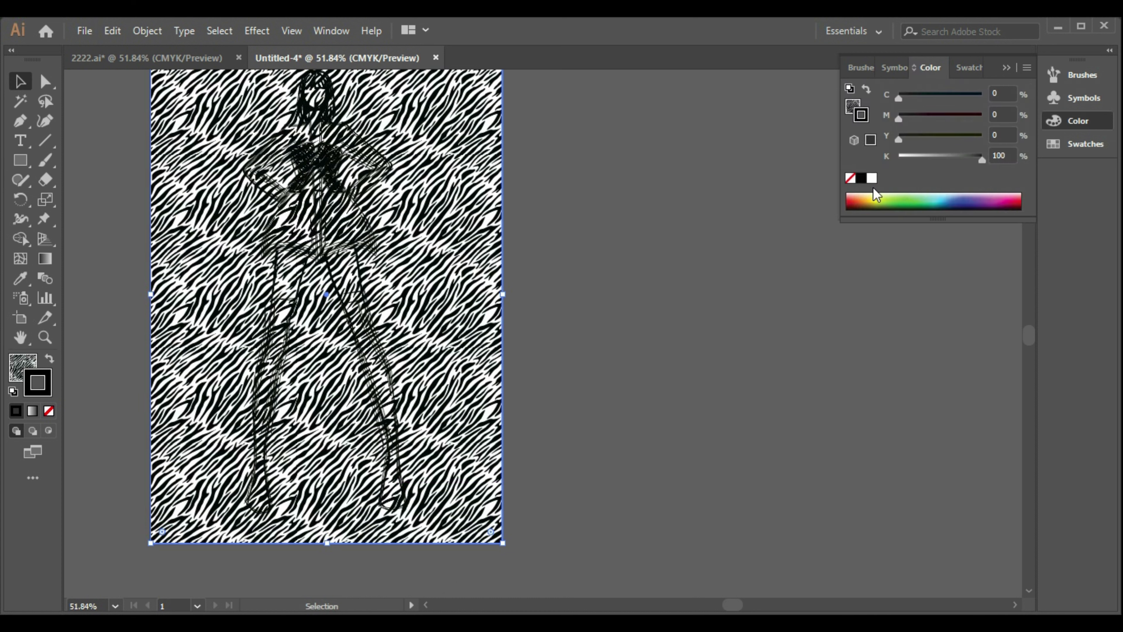
double_click(26, 368)
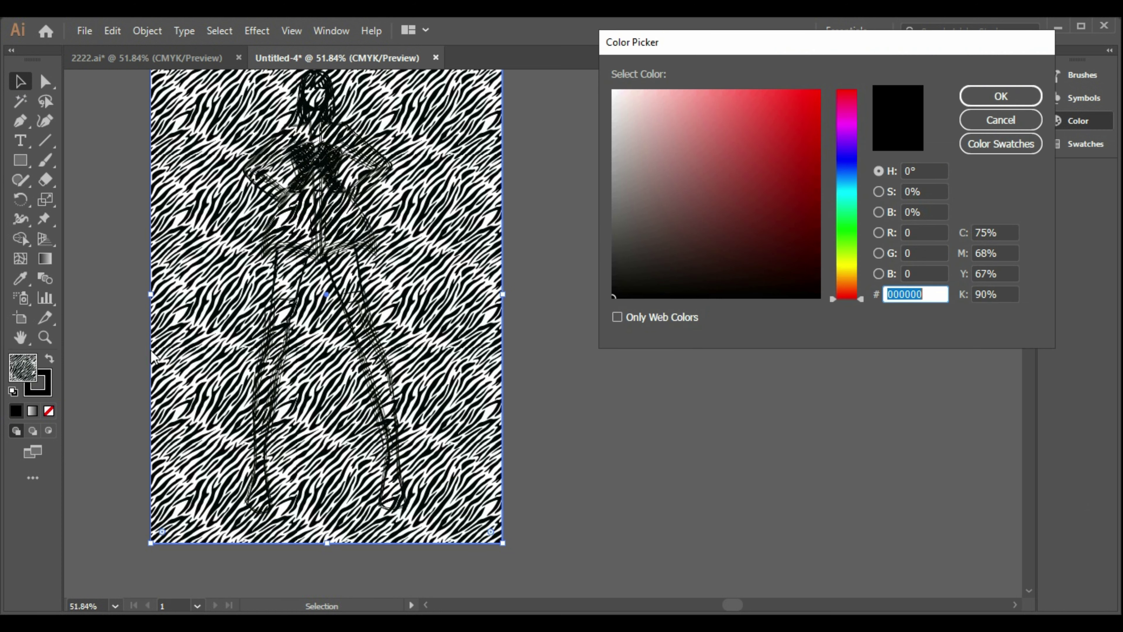
mouse_move(652, 177)
mouse_down()
mouse_move(642, 140)
mouse_move(673, 125)
mouse_up()
click(979, 98)
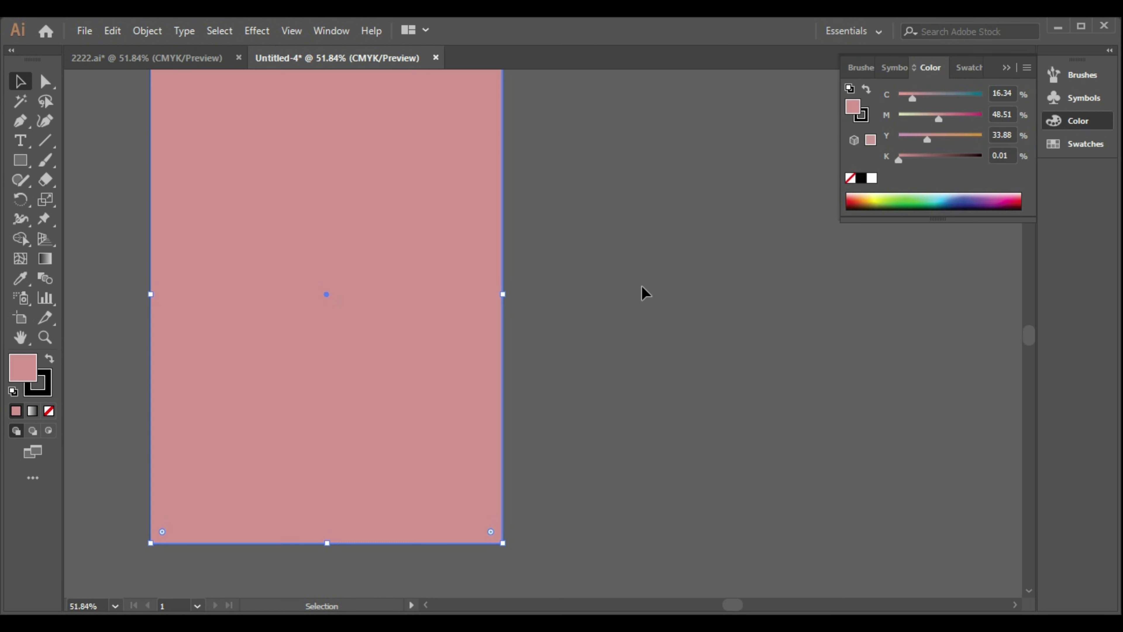
- Send the pink rectangle to the back, behind the fashion figure, and deselect it
click(350, 364)
right_click(351, 364)
mouse_move(438, 533)
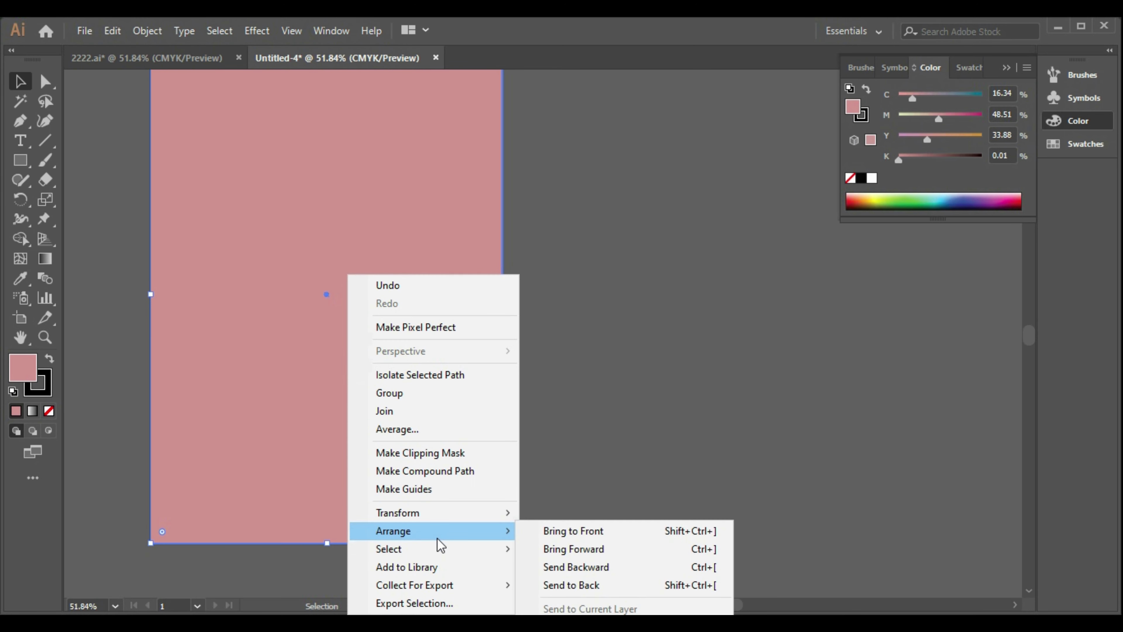
click(552, 591)
click(620, 436)
scroll(617, 440, up, 2)
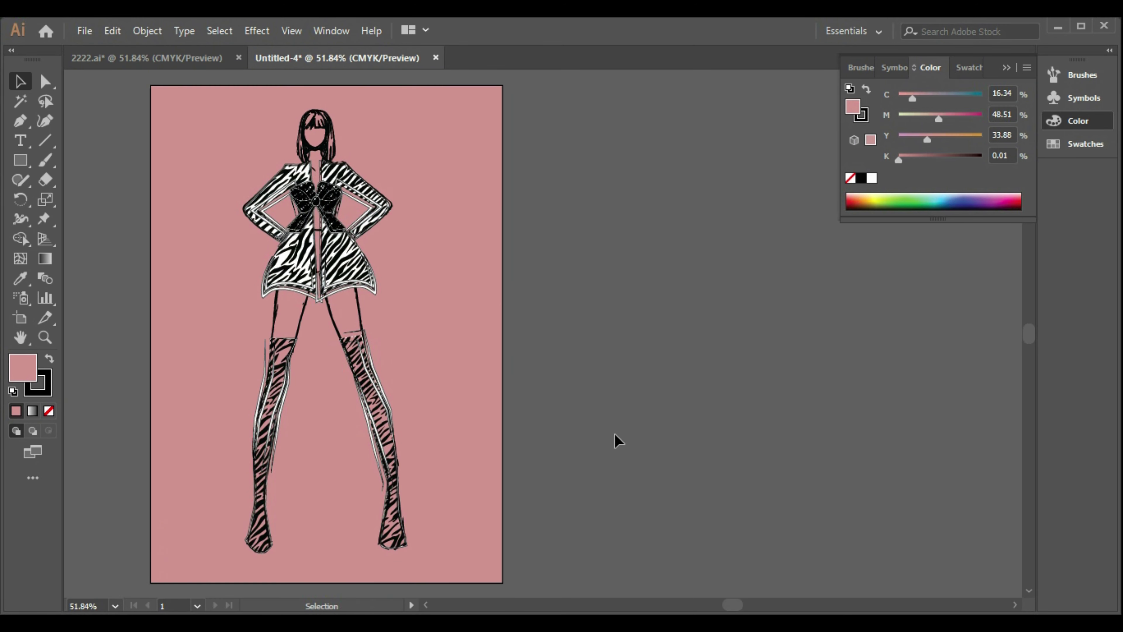
- Recolor the background rectangle to a paler pink, about C 11, M 29, Y 20, K 0, and deselect it
click(484, 409)
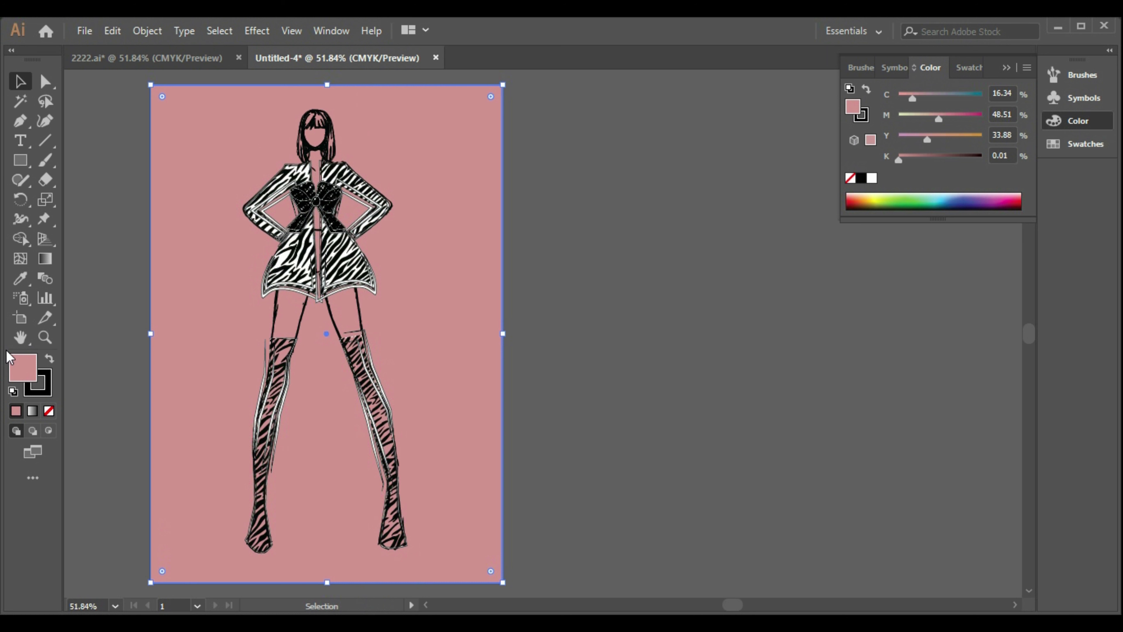
double_click(20, 371)
drag(651, 116, 648, 115)
click(1001, 96)
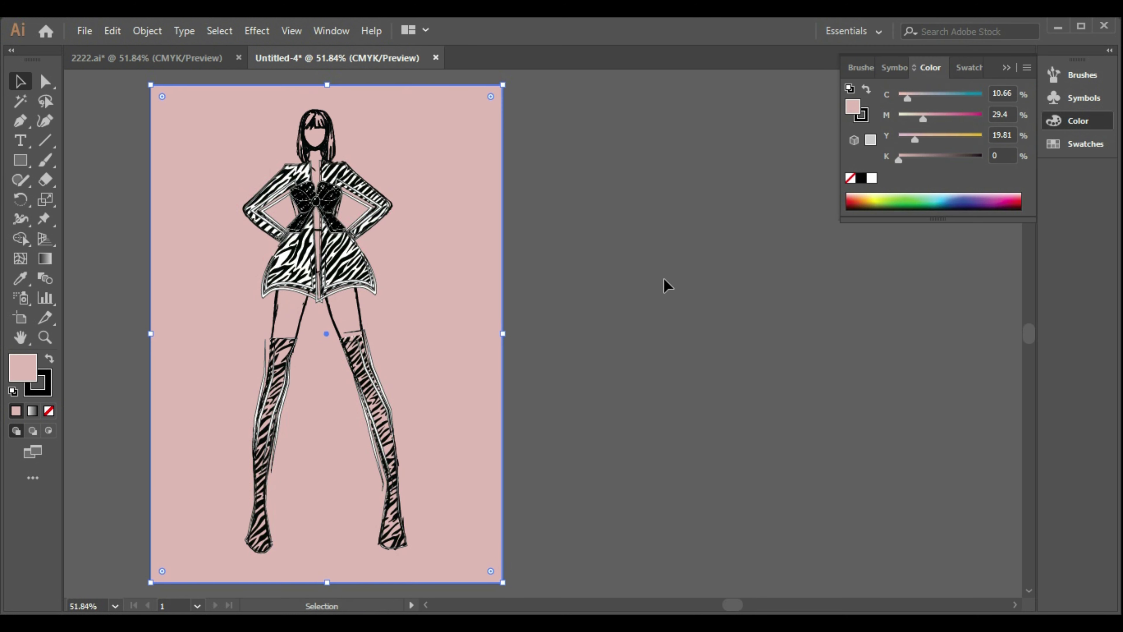
click(641, 381)
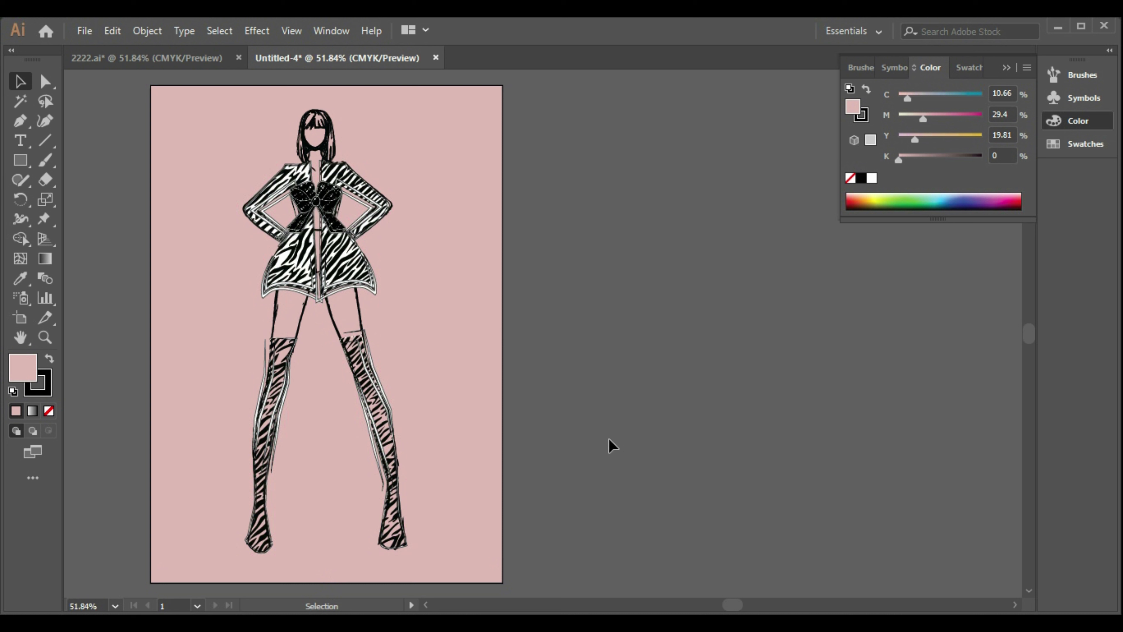